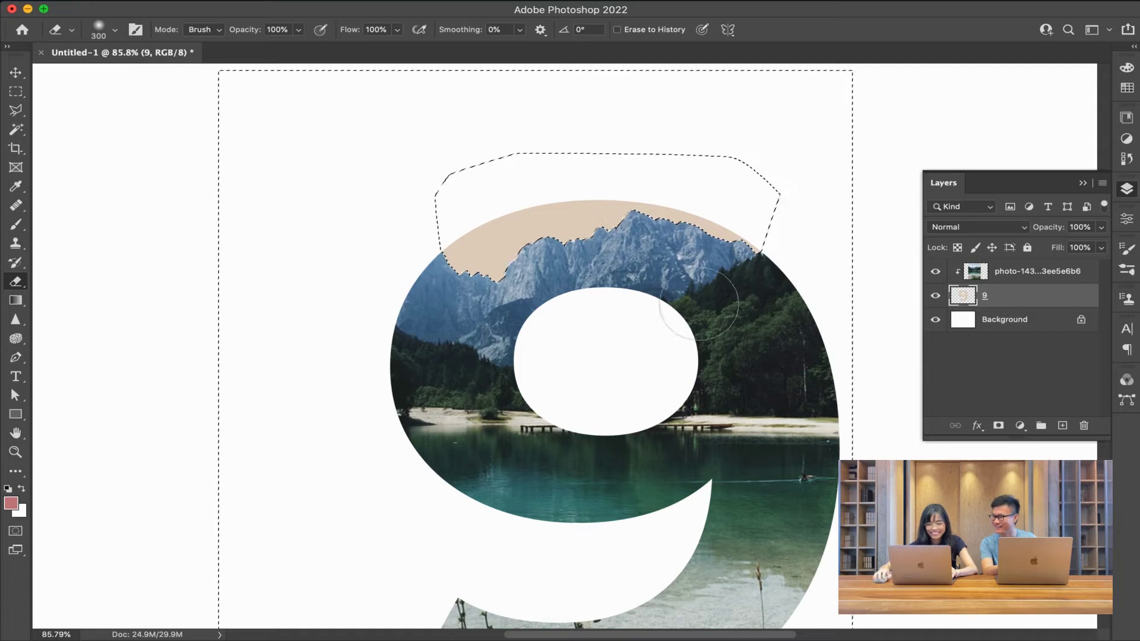
# Step: Erase the leftover beige inside the selection above the 9
pyautogui.moveTo(505, 225)
pyautogui.mouseDown()
pyautogui.moveTo(415, 244)
pyautogui.moveTo(532, 226)
pyautogui.moveTo(764, 258)
pyautogui.mouseUp()
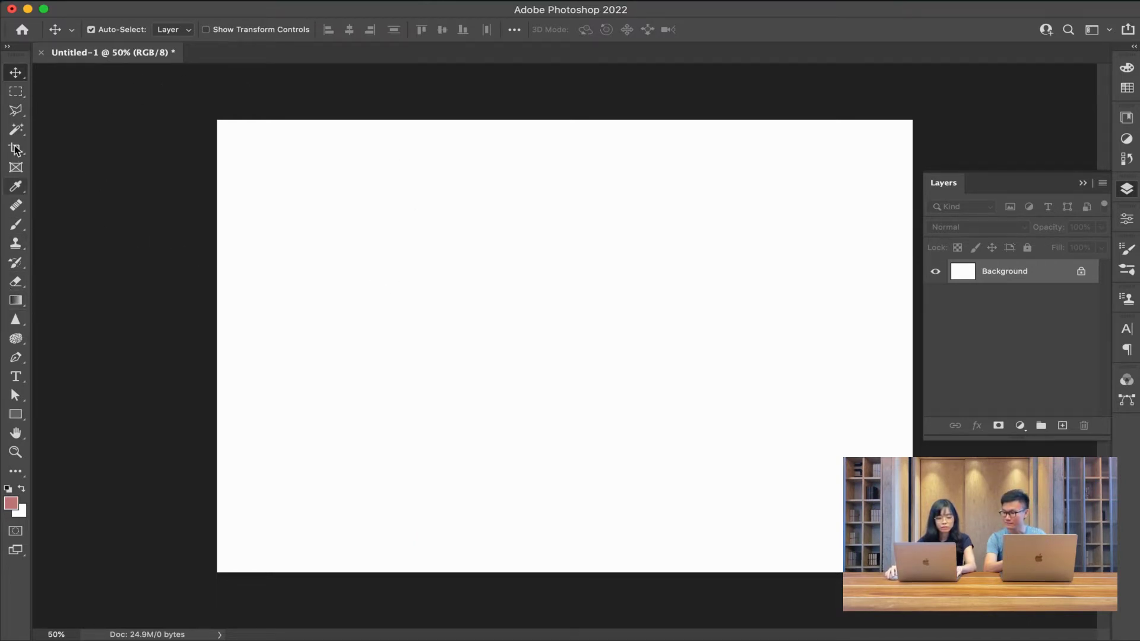
# Step: Type beige YOGA text and move it toward the canvas centre
pyautogui.press('t')
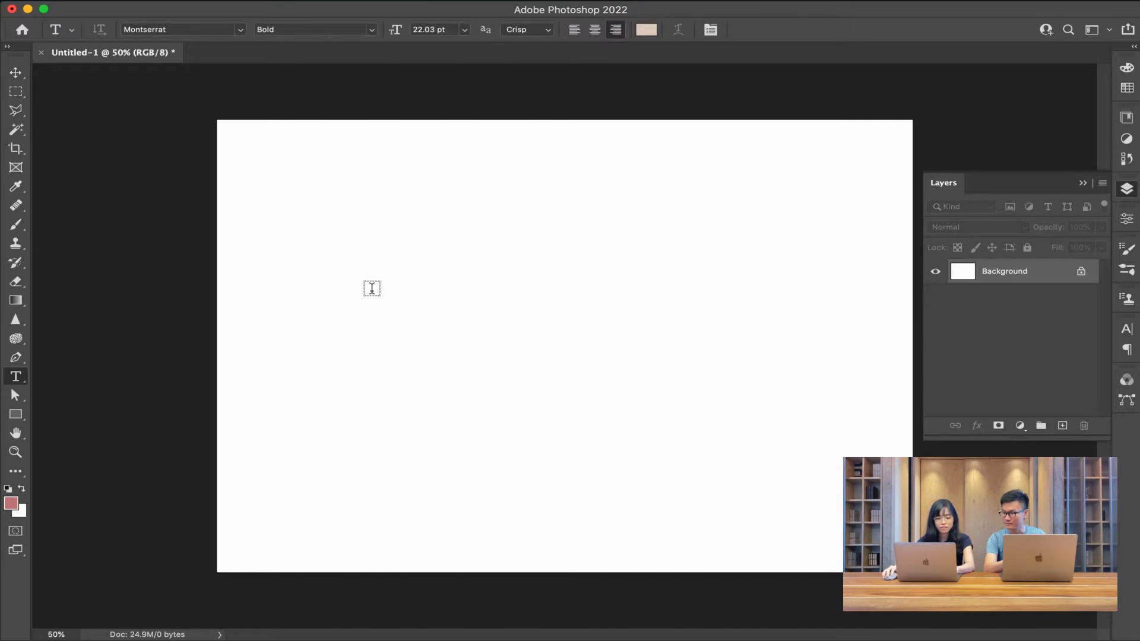
pyautogui.click(374, 291)
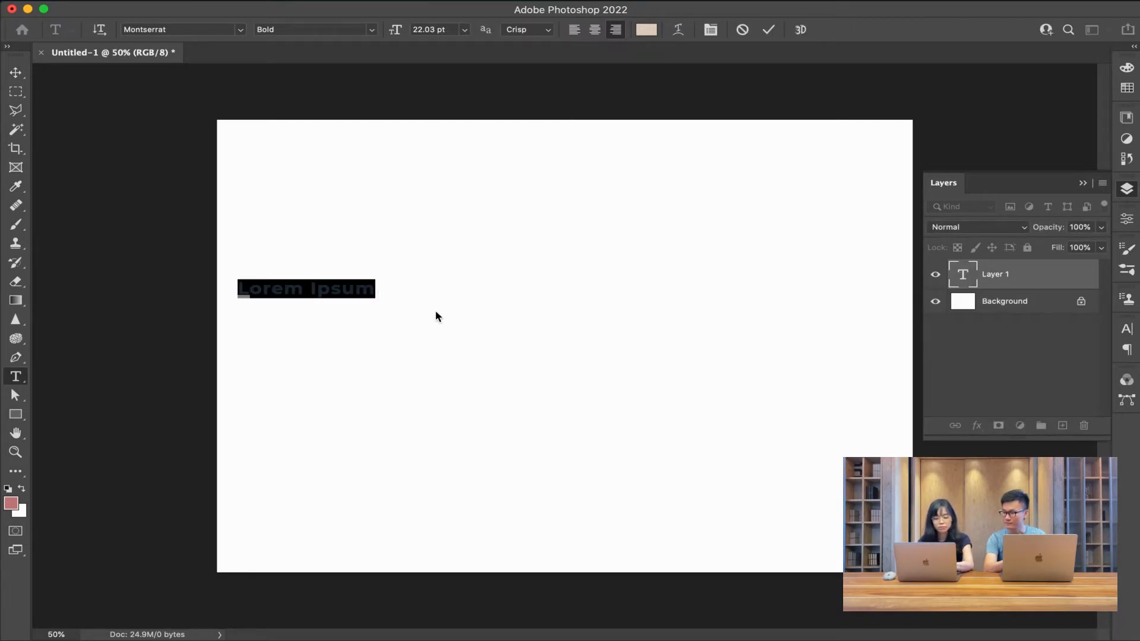
pyautogui.write('YOGA')
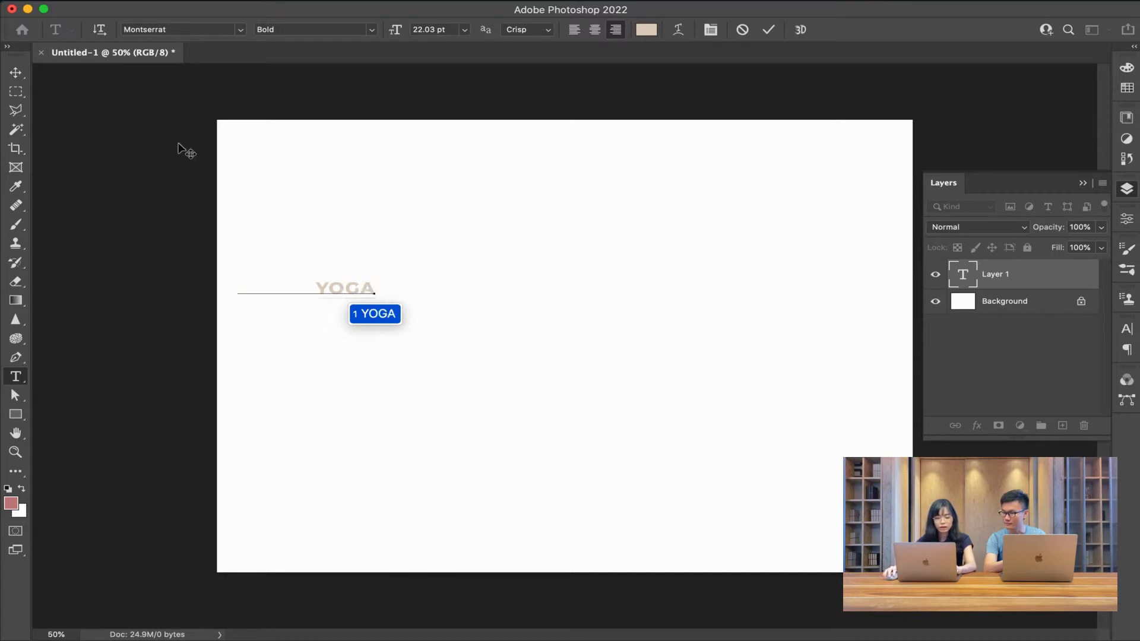
pyautogui.click(16, 73)
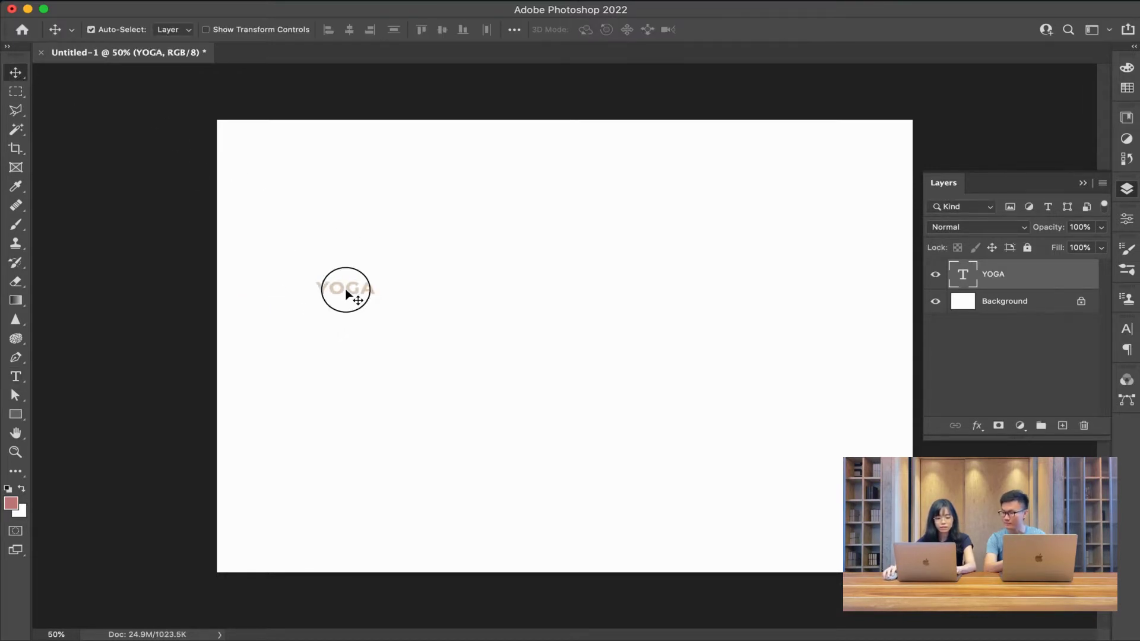
pyautogui.moveTo(348, 294); pyautogui.dragTo(564, 333)
# Step: Enlarge the YOGA text with Free Transform and centre it on the canvas
pyautogui.hotkey('ctrl', 't')
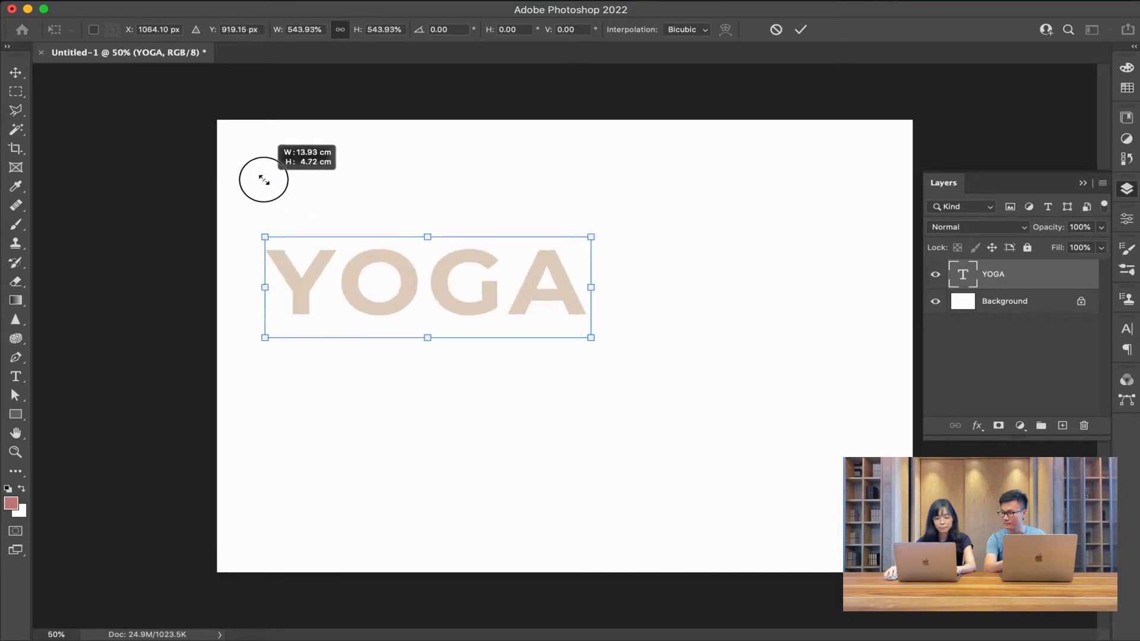
pyautogui.moveTo(526, 318); pyautogui.dragTo(251, 178)
pyautogui.moveTo(540, 295); pyautogui.dragTo(644, 345)
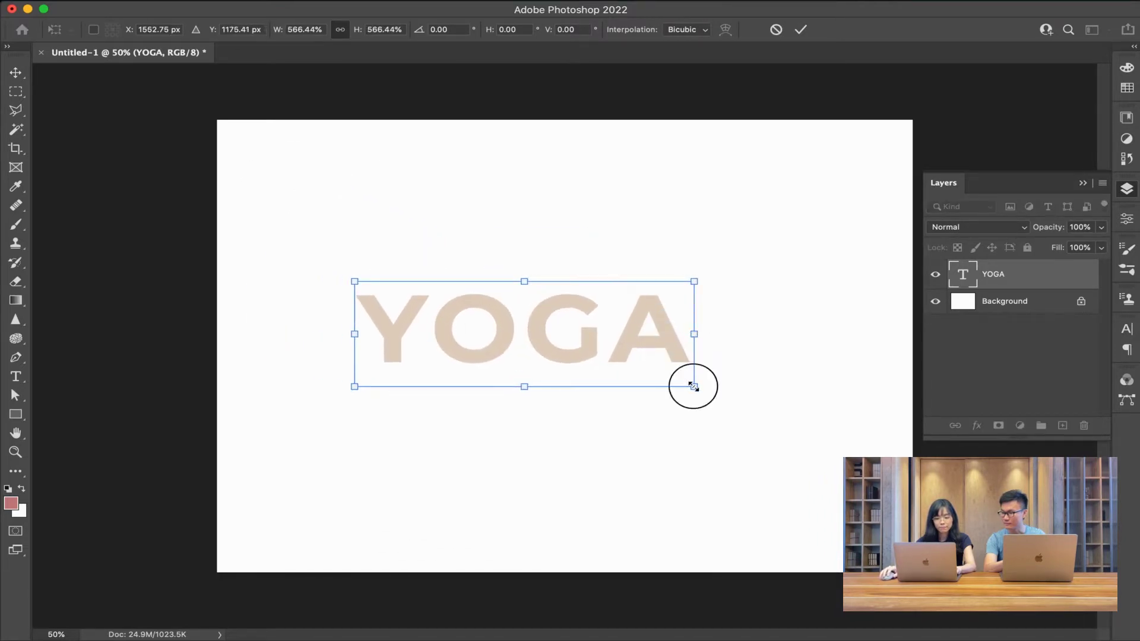
pyautogui.moveTo(693, 387); pyautogui.dragTo(830, 432)
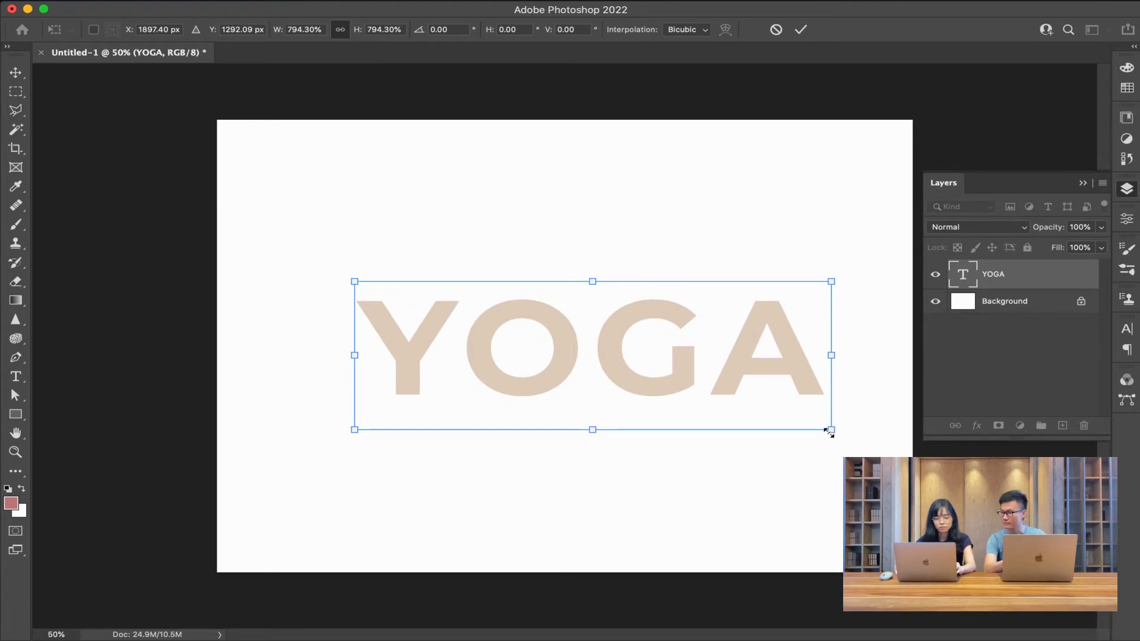
pyautogui.press('Return')
# Step: Widen YOGA's letter spacing with two tracking increases
pyautogui.press('t')
pyautogui.moveTo(674, 345); pyautogui.dragTo(374, 364)
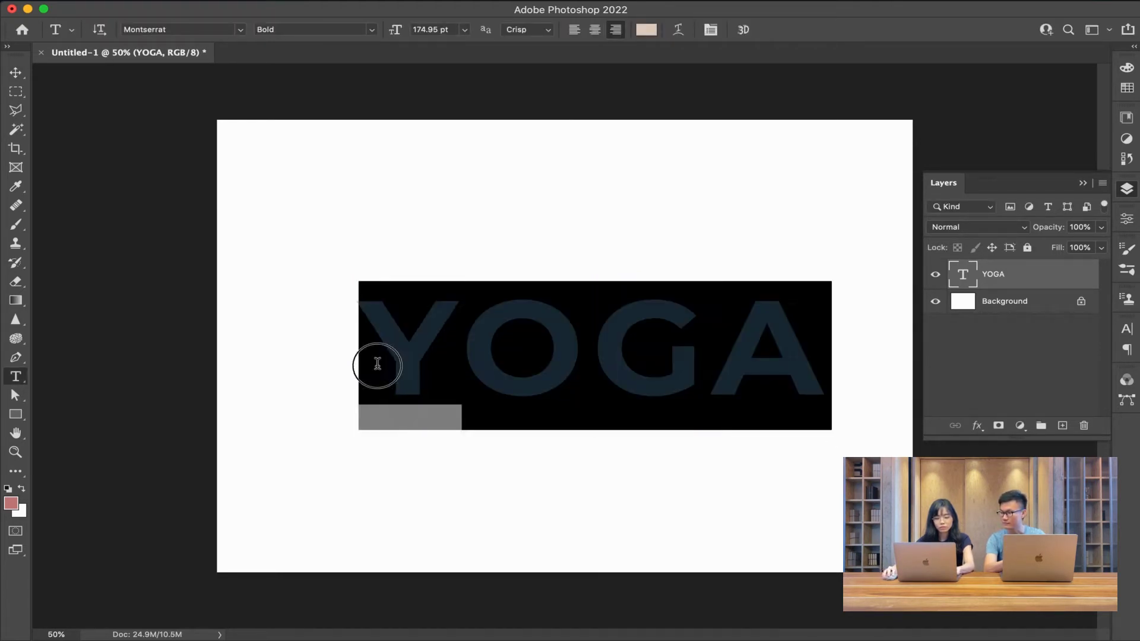
pyautogui.click(377, 364)
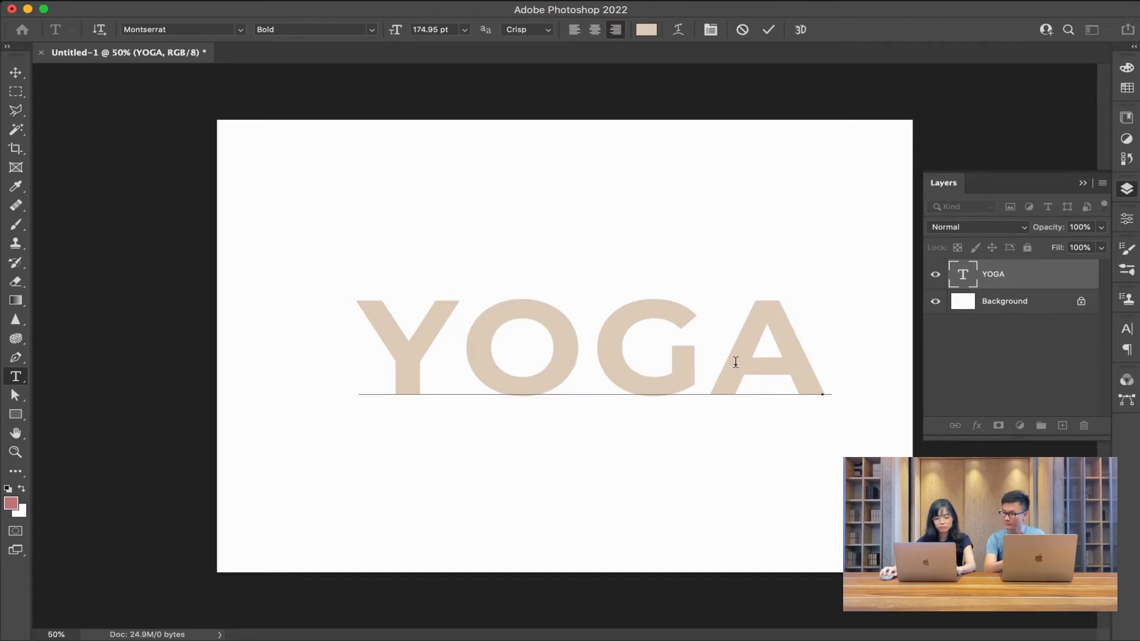
pyautogui.doubleClick(626, 355)
pyautogui.hotkey('alt', 'Right')
pyautogui.hotkey('alt', 'Right')
pyautogui.hotkey('alt', 'Right')
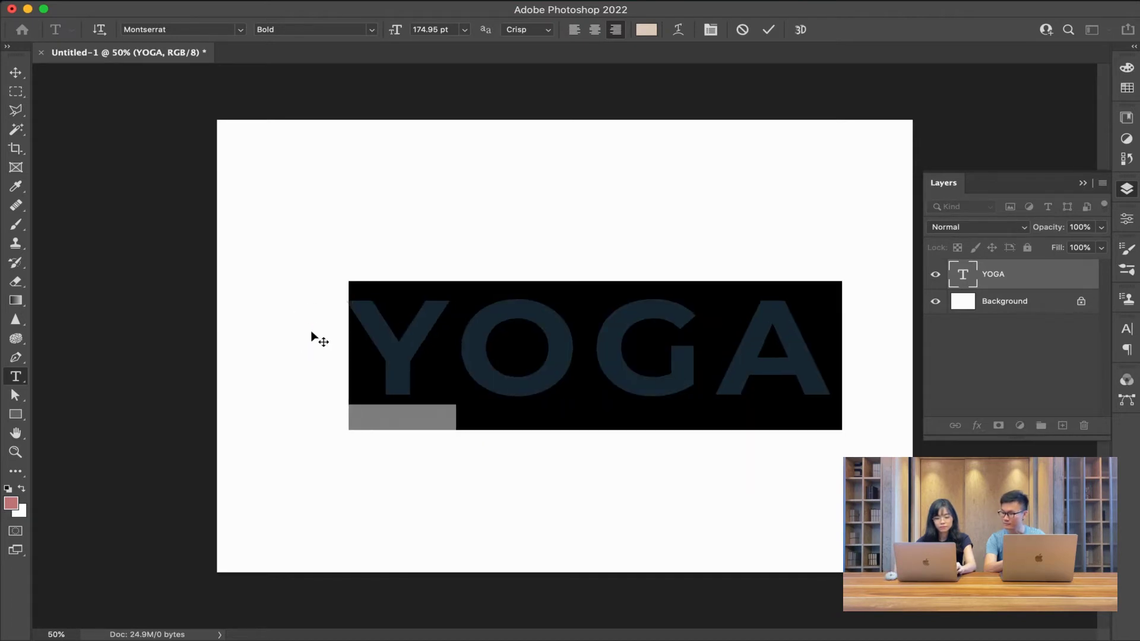
pyautogui.hotkey('alt', 'Right')
pyautogui.hotkey('alt', 'Right')
pyautogui.hotkey('alt', 'Right')
pyautogui.hotkey('alt', 'Right')
pyautogui.hotkey('alt', 'Right')
pyautogui.hotkey('alt', 'Right')
pyautogui.hotkey('alt', 'Right')
pyautogui.hotkey('alt', 'Right')
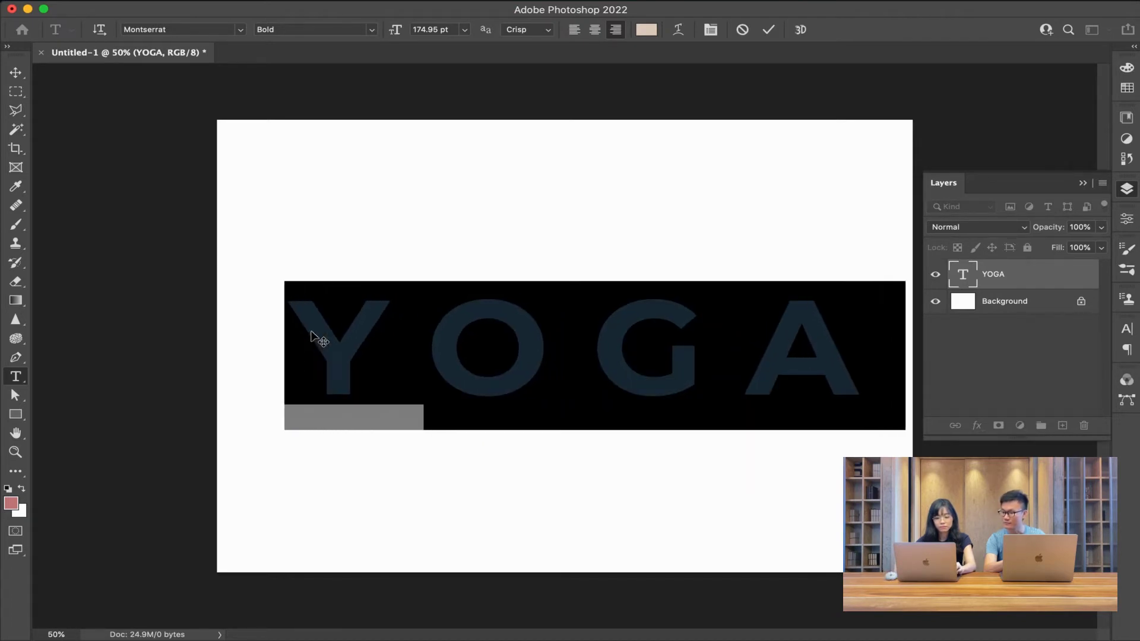
pyautogui.click(23, 74)
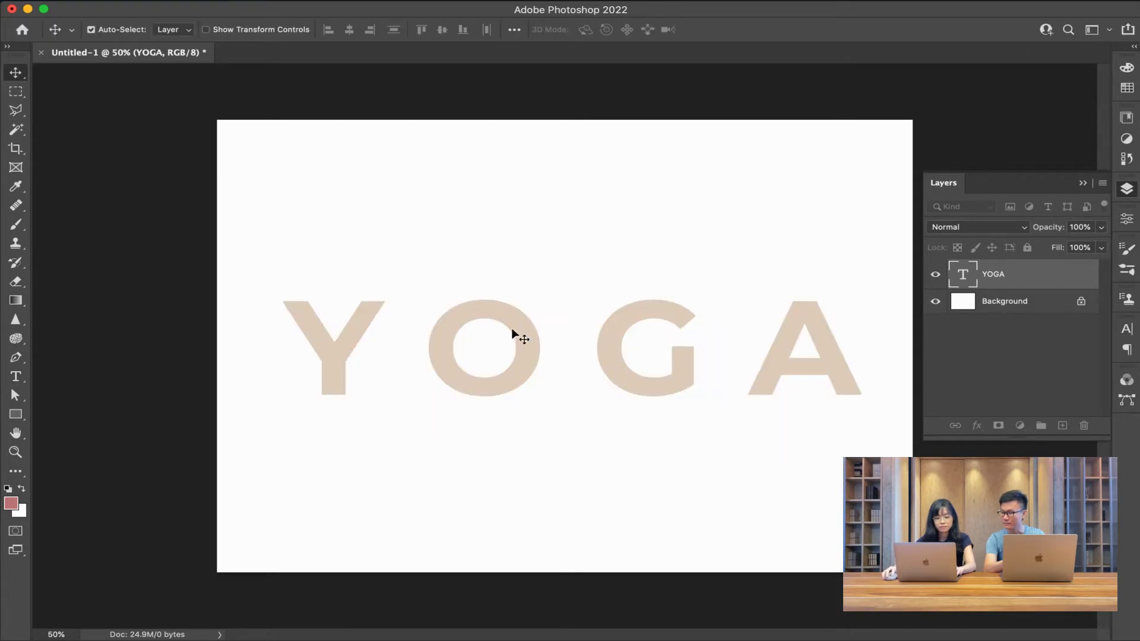
# Step: Nudge YOGA into place, then place the four yoga PSD files from IT Studio as layers
pyautogui.moveTo(511, 320); pyautogui.dragTo(515, 326)
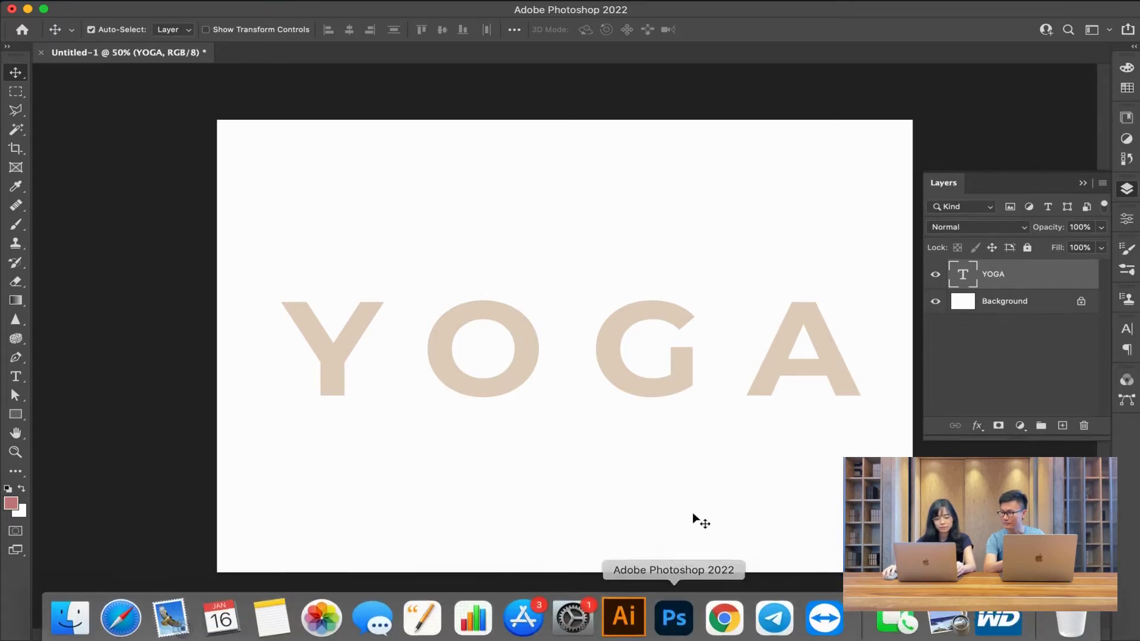
pyautogui.hotkey('ctrl', 'Up')
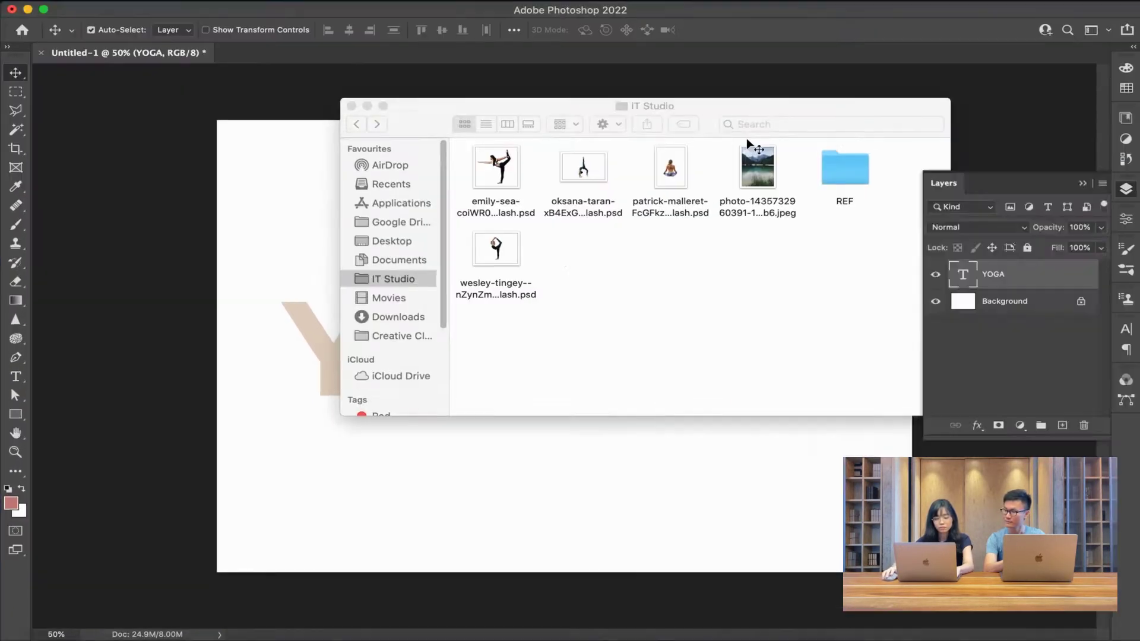
pyautogui.moveTo(683, 306); pyautogui.dragTo(454, 165)
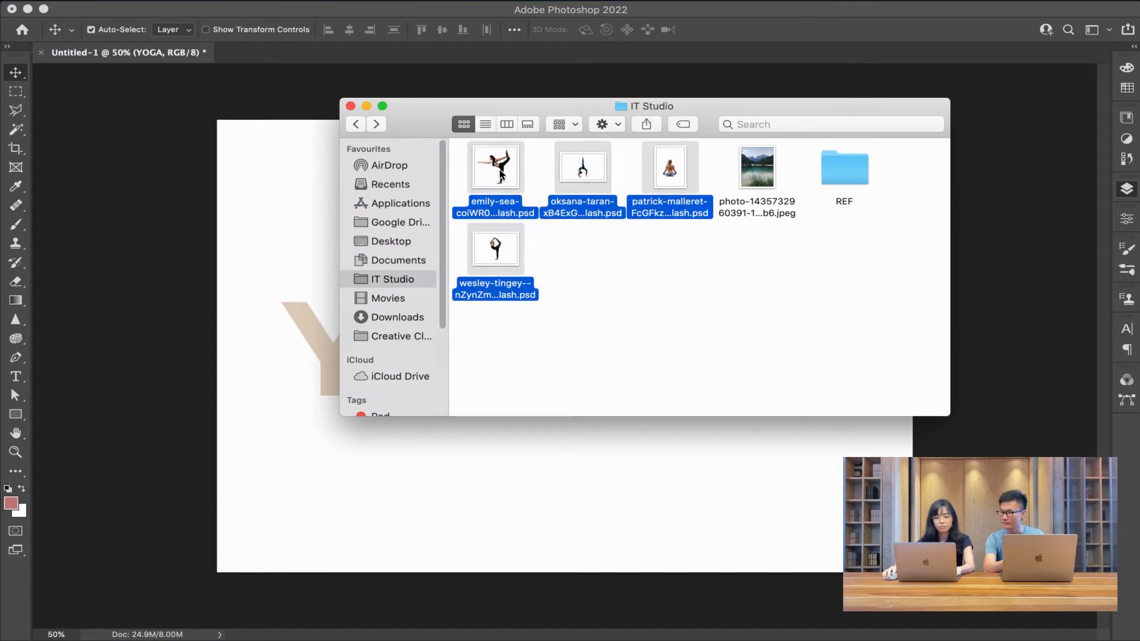
pyautogui.moveTo(501, 175); pyautogui.dragTo(301, 241)
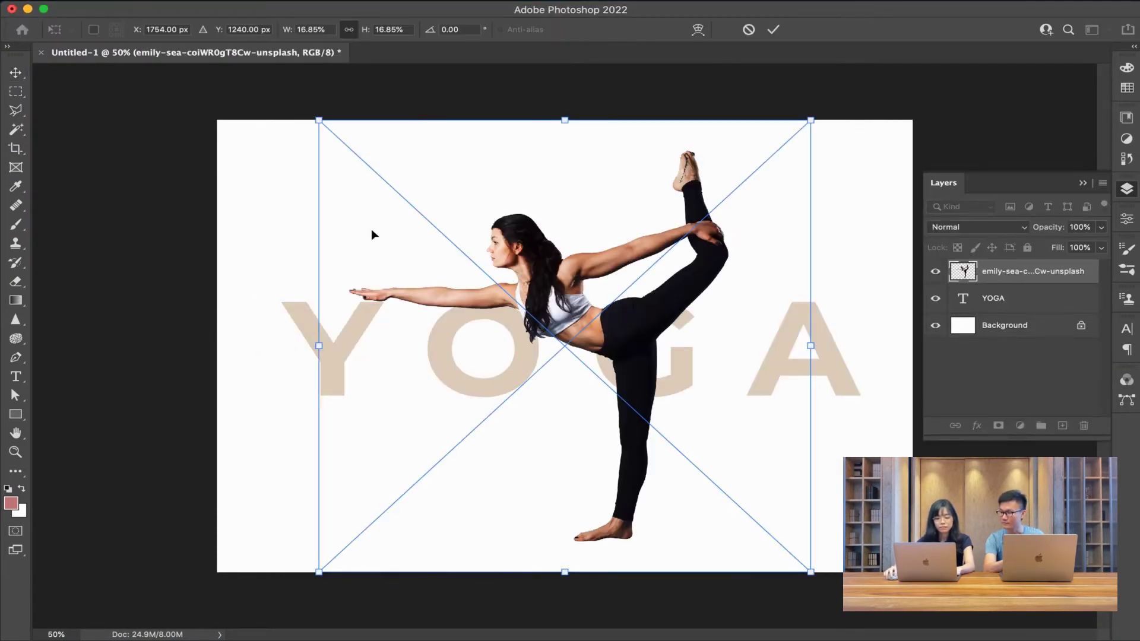
pyautogui.press('Return')
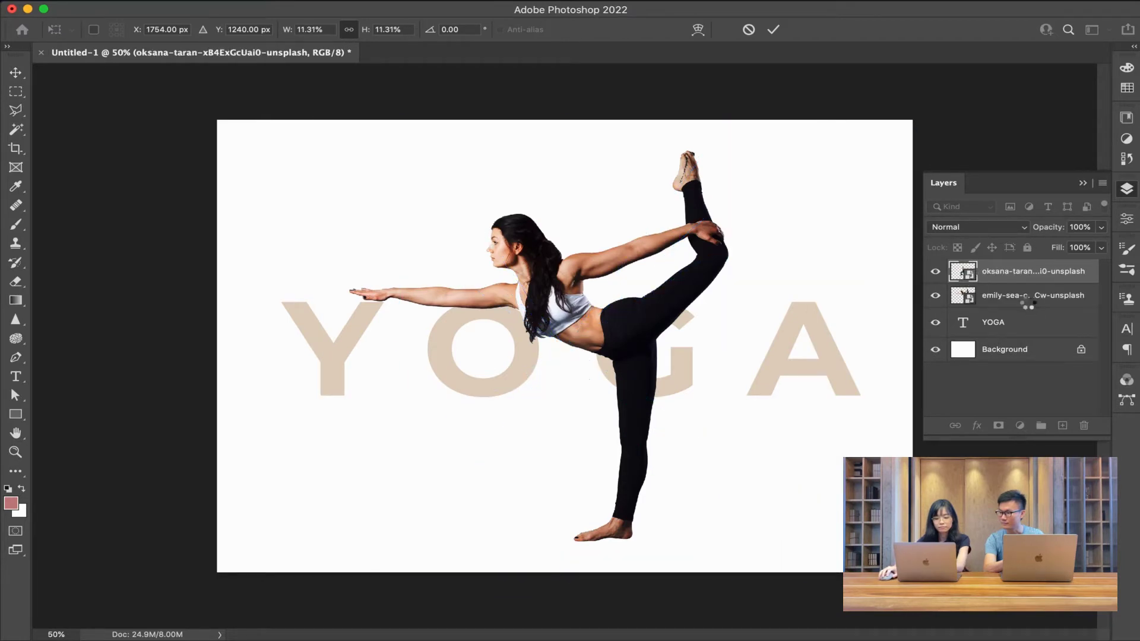
pyautogui.press('Return')
pyautogui.press('Return')
pyautogui.press('Return')
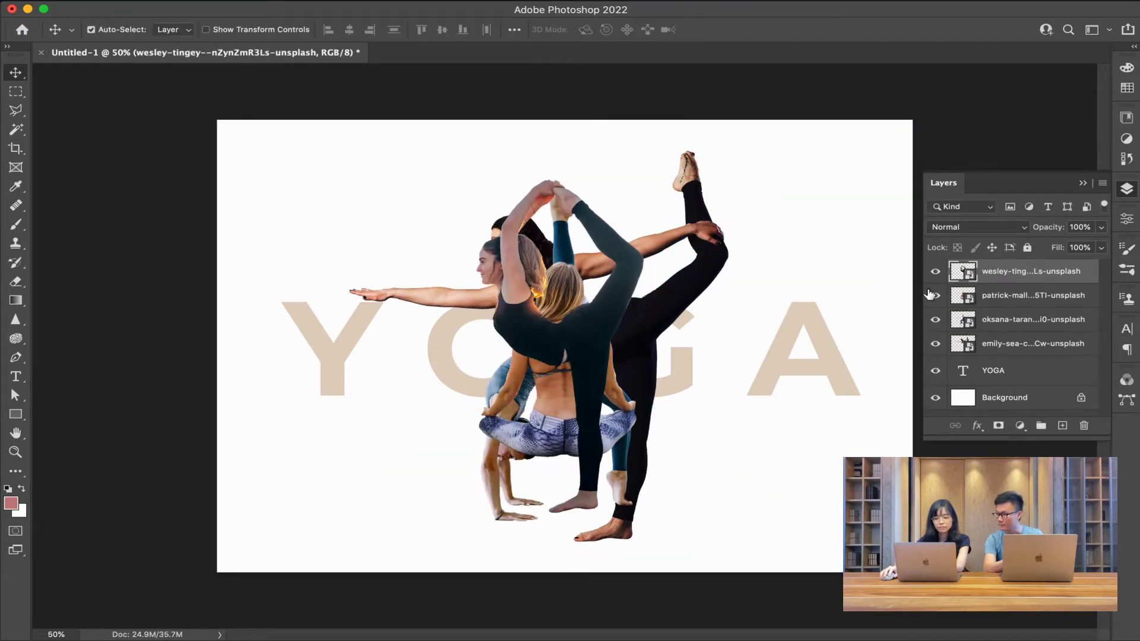
# Step: Hide three figure layers and scale the standing dancer down onto the letter Y
pyautogui.moveTo(935, 309); pyautogui.dragTo(936, 320)
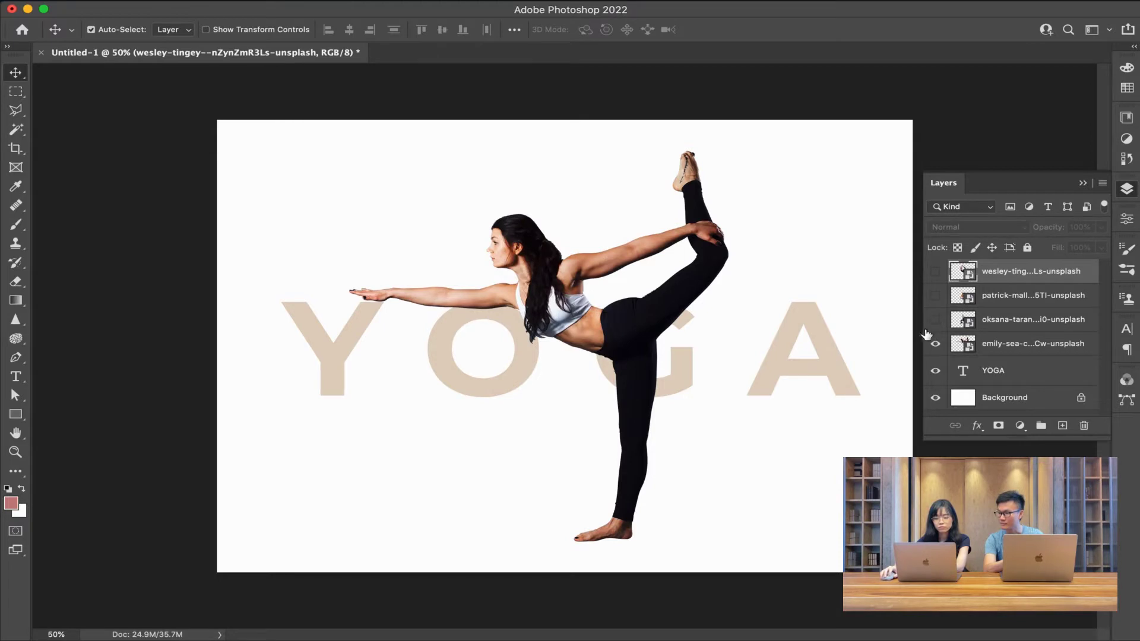
pyautogui.click(667, 321)
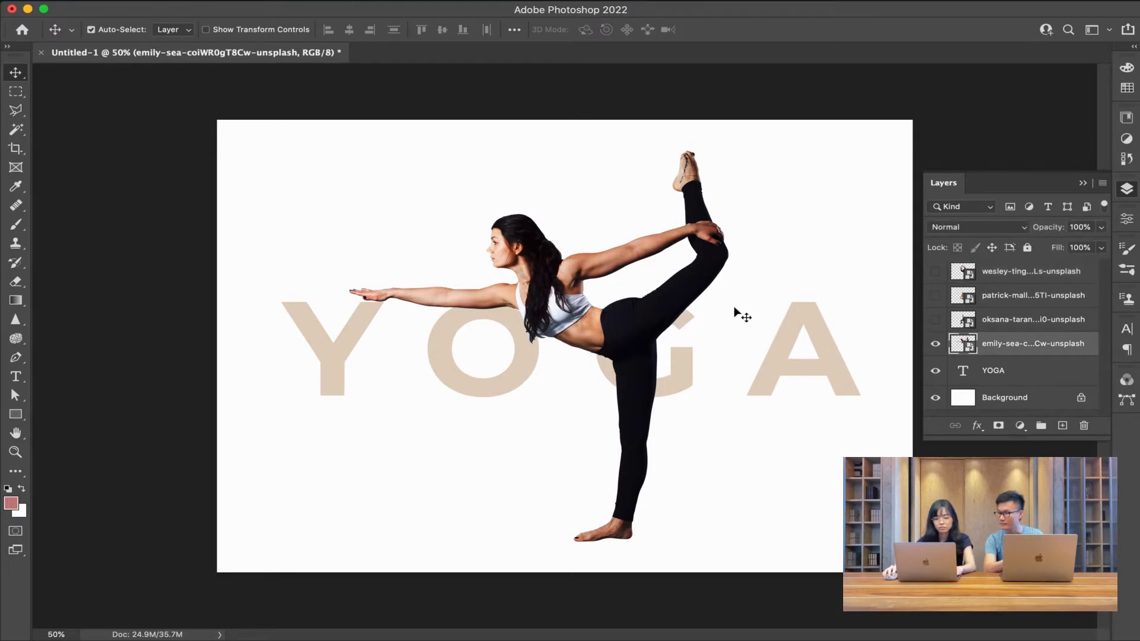
pyautogui.hotkey('ctrl', 't')
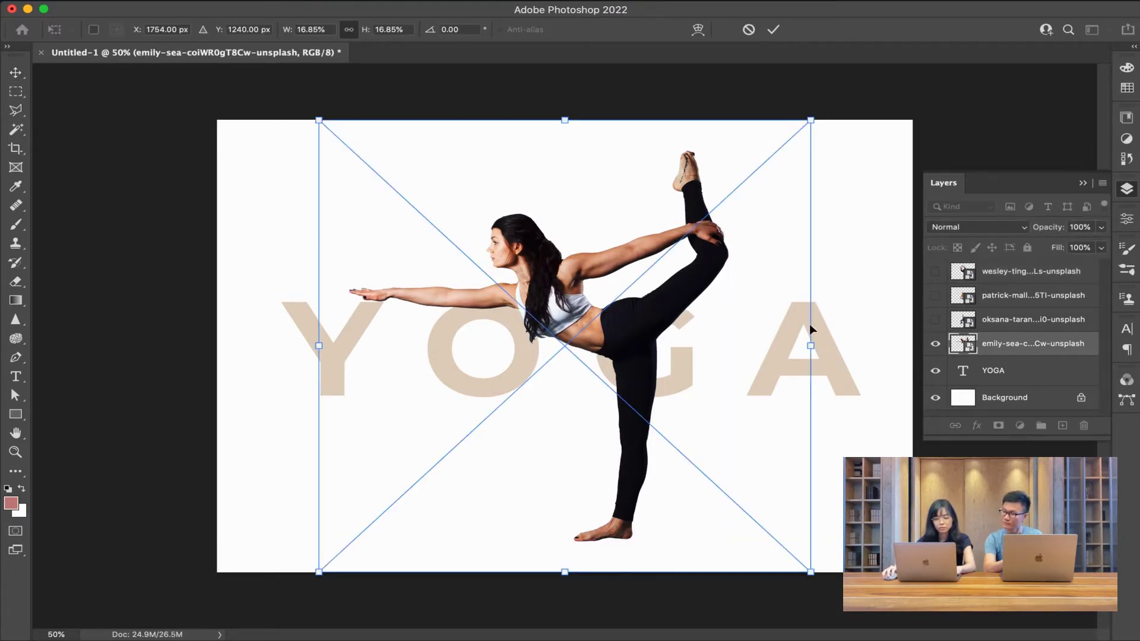
pyautogui.moveTo(812, 344); pyautogui.dragTo(458, 323)
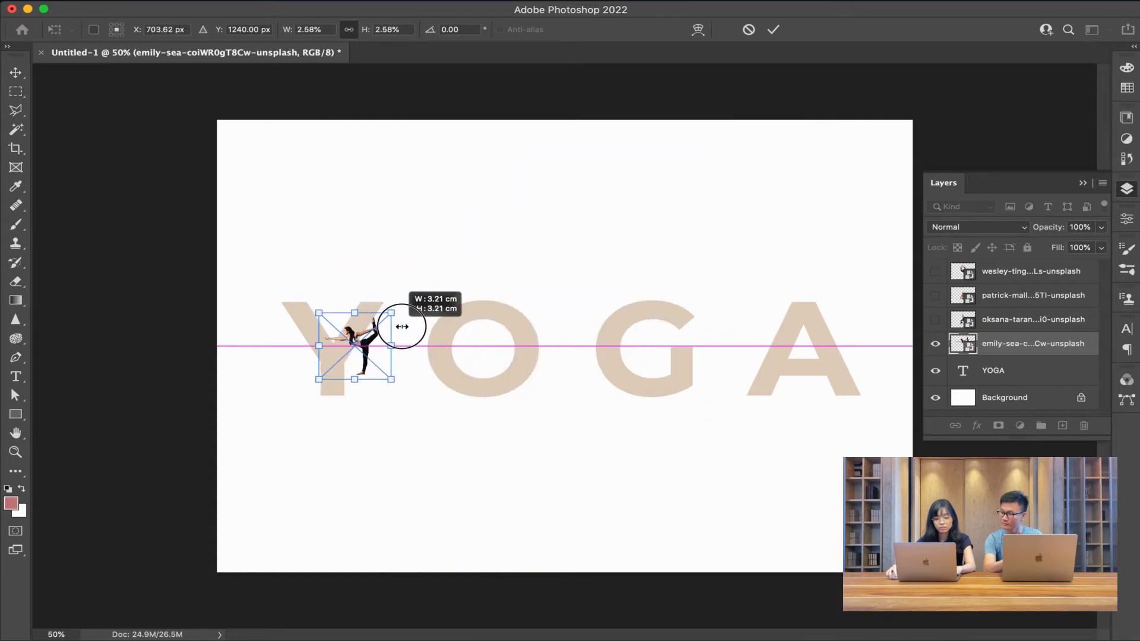
pyautogui.moveTo(458, 324)
pyautogui.mouseDown()
pyautogui.moveTo(325, 329)
pyautogui.moveTo(629, 358)
pyautogui.mouseUp()
pyautogui.scroll(5, 333, 339)
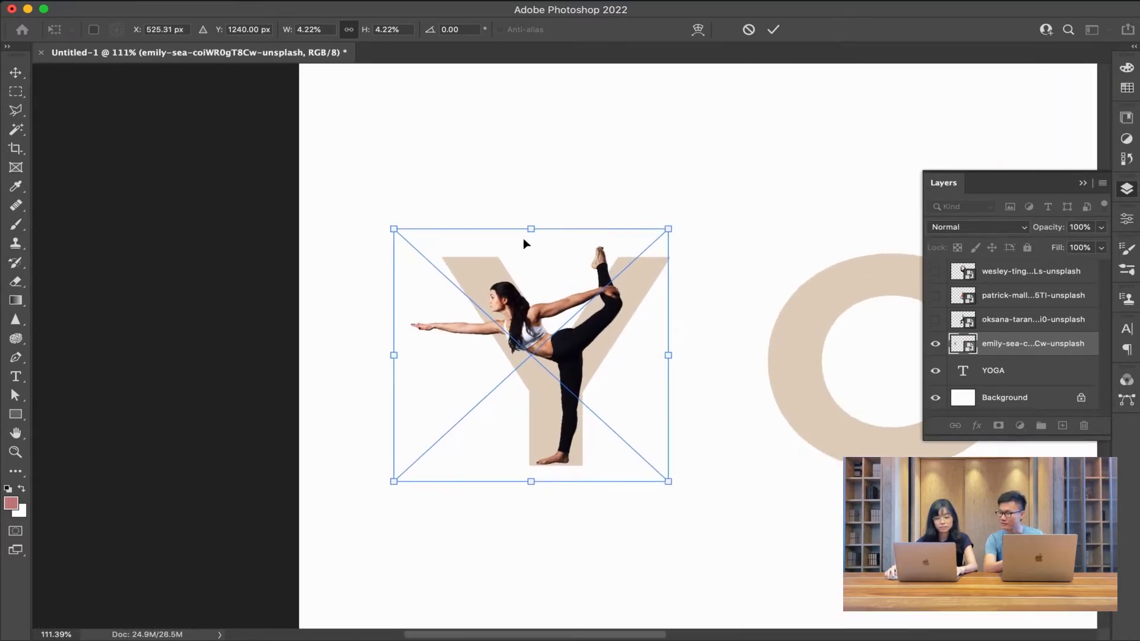
pyautogui.moveTo(533, 230); pyautogui.dragTo(531, 270)
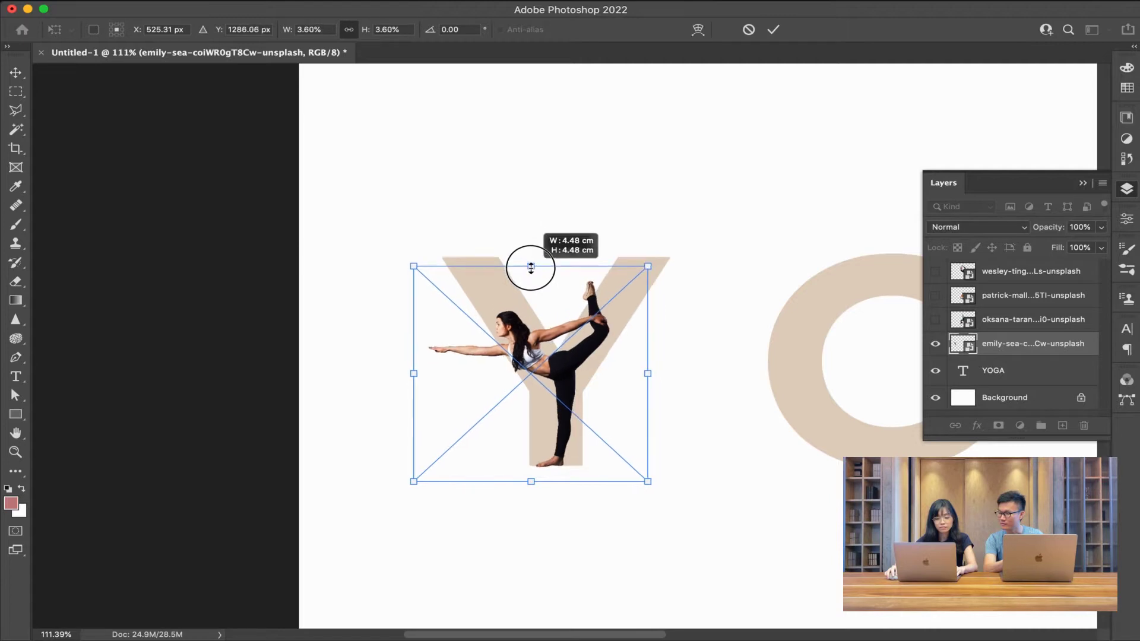
pyautogui.moveTo(531, 270); pyautogui.dragTo(536, 247)
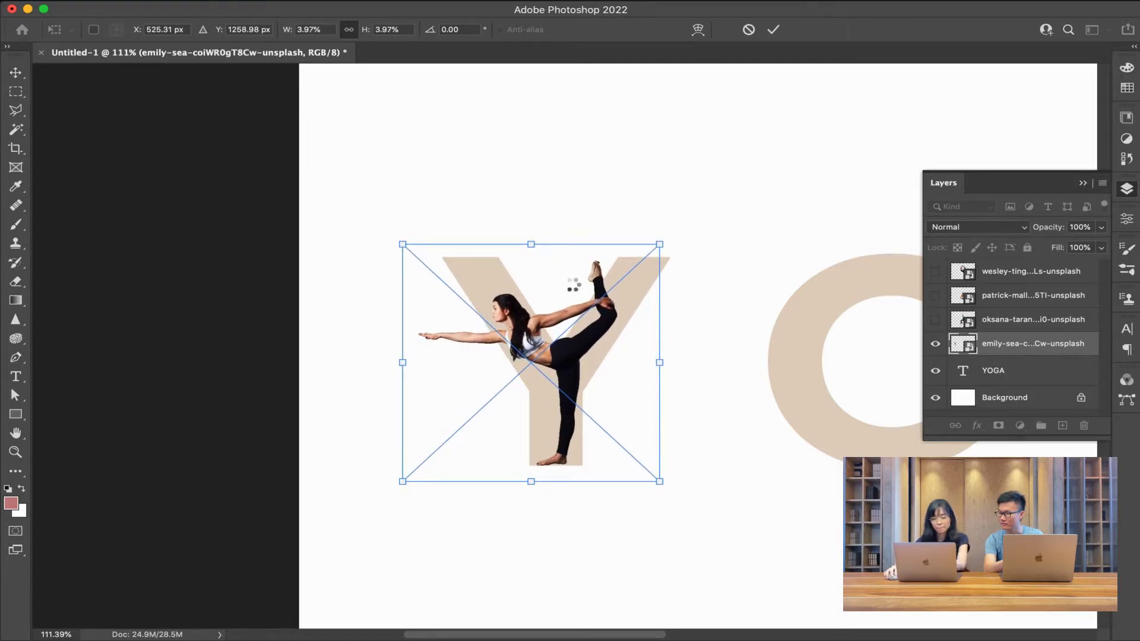
pyautogui.press('Return')
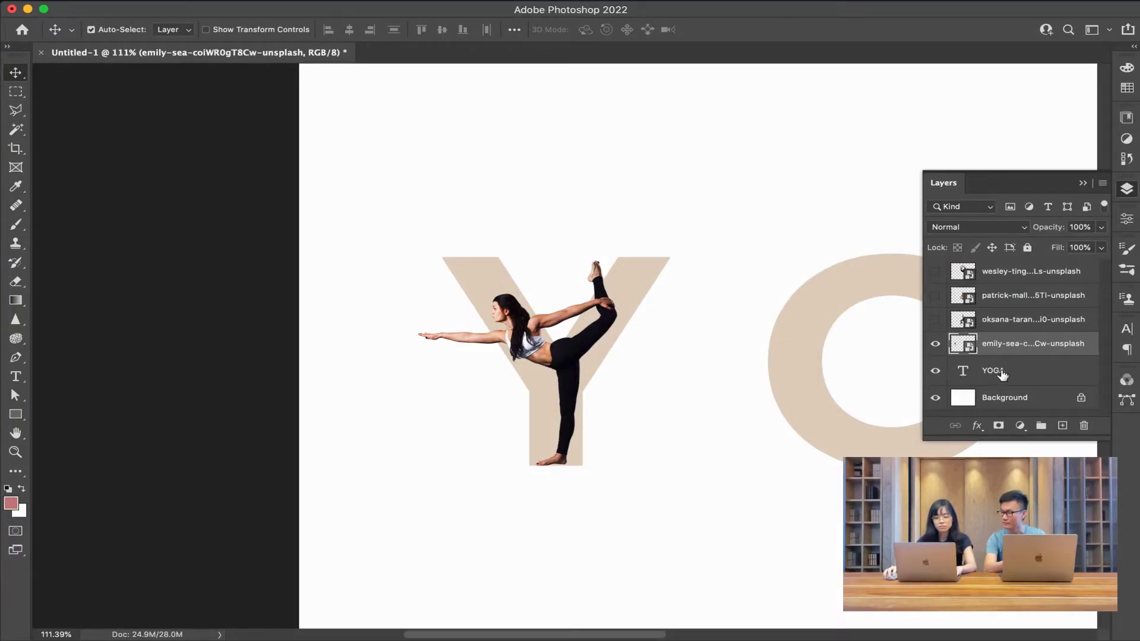
# Step: Select the dancer photo layer and nudge the dancer slightly right
pyautogui.rightClick(1026, 344)
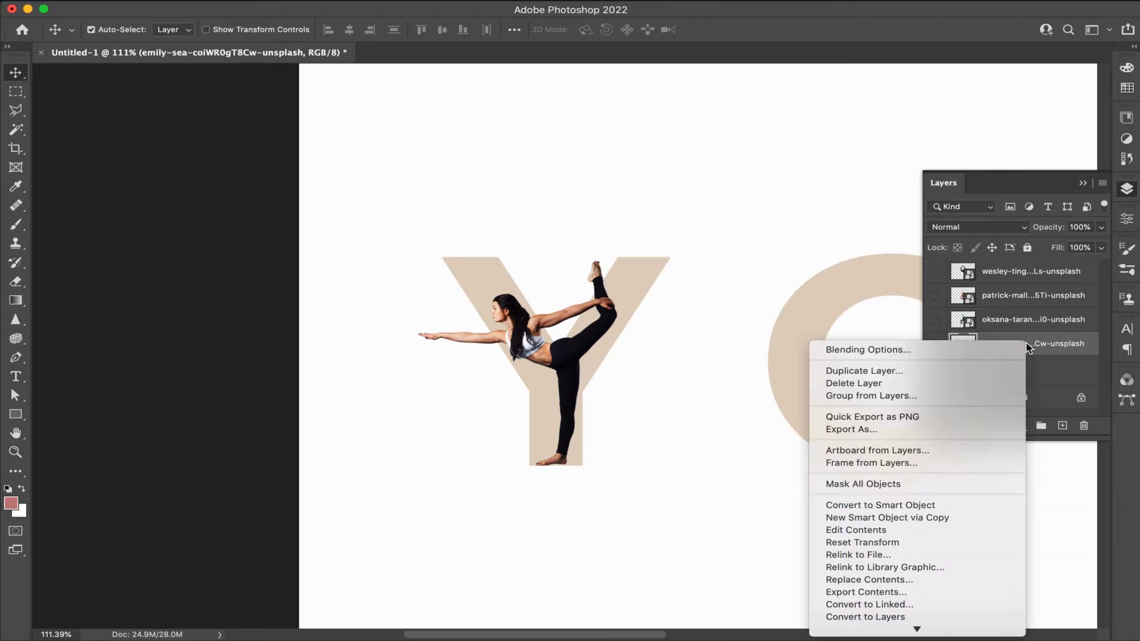
pyautogui.click(1039, 362)
pyautogui.click(999, 378)
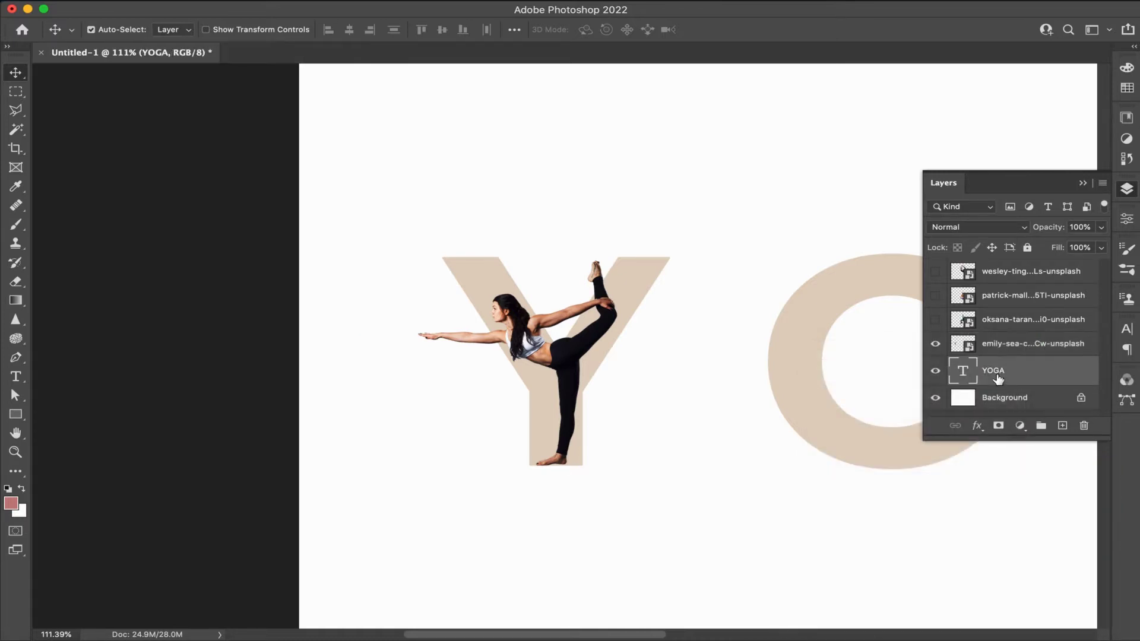
pyautogui.click(996, 349)
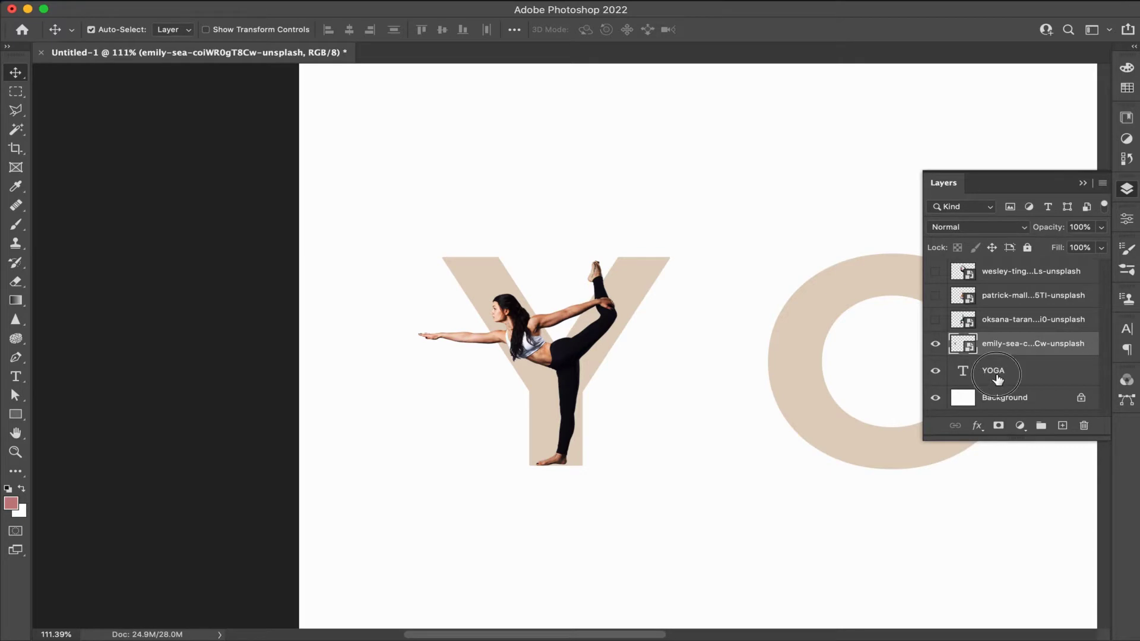
pyautogui.click(998, 378)
pyautogui.click(998, 348)
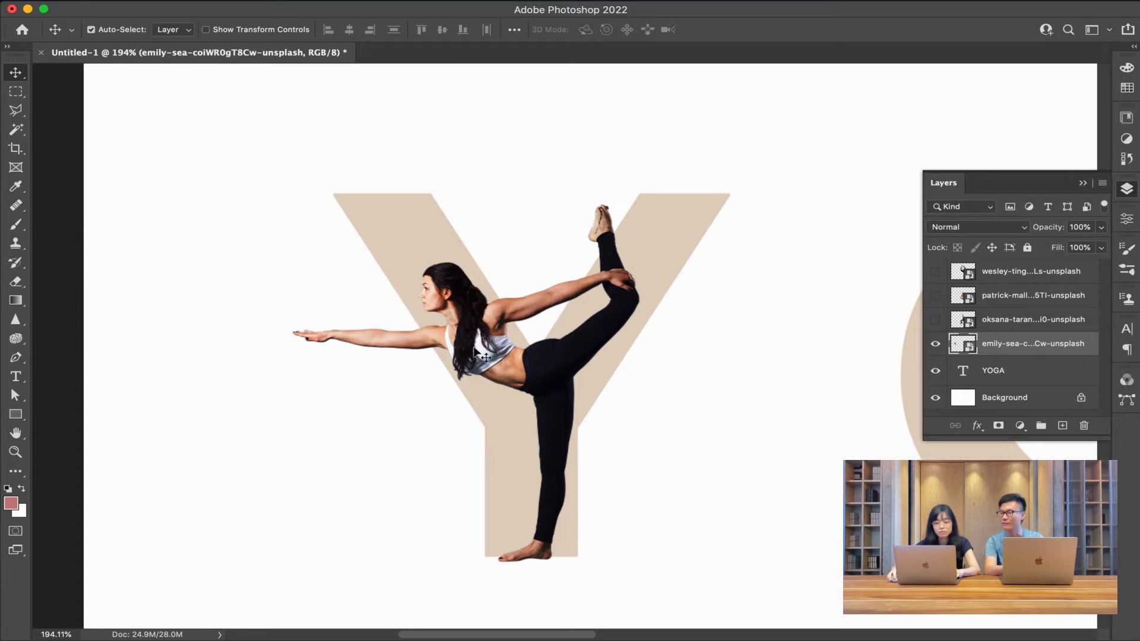
pyautogui.moveTo(501, 350); pyautogui.dragTo(503, 351)
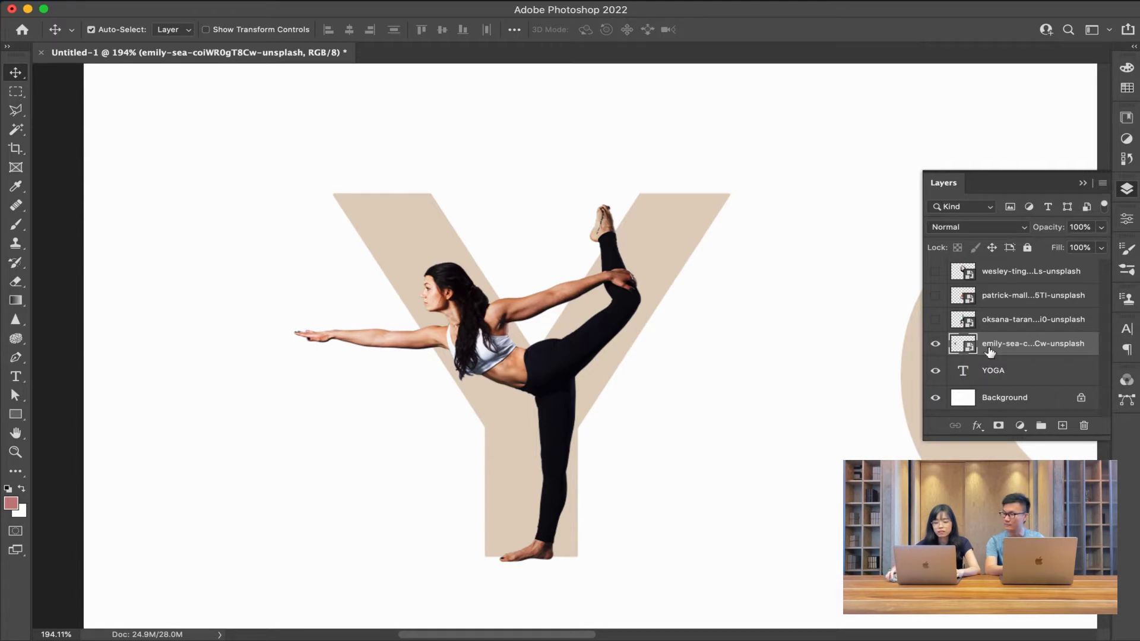
# Step: Rasterize the dancer photo layer into plain pixels
pyautogui.rightClick(996, 341)
pyautogui.scroll(-5, 925, 567)
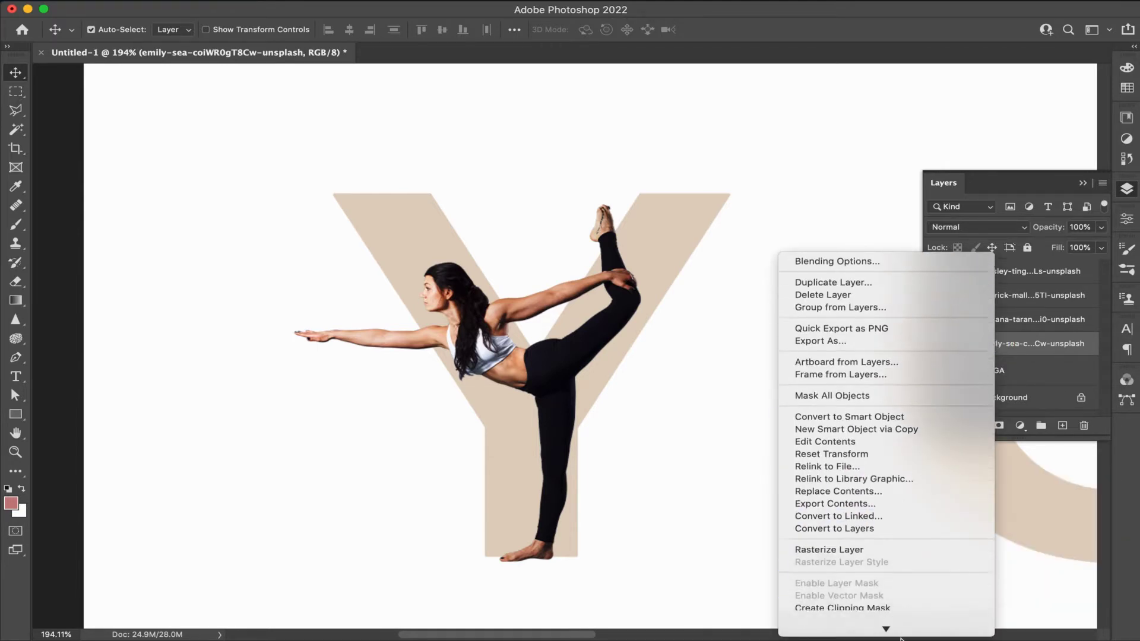
pyautogui.scroll(-2, 890, 487)
pyautogui.scroll(-1, 862, 428)
pyautogui.click(851, 405)
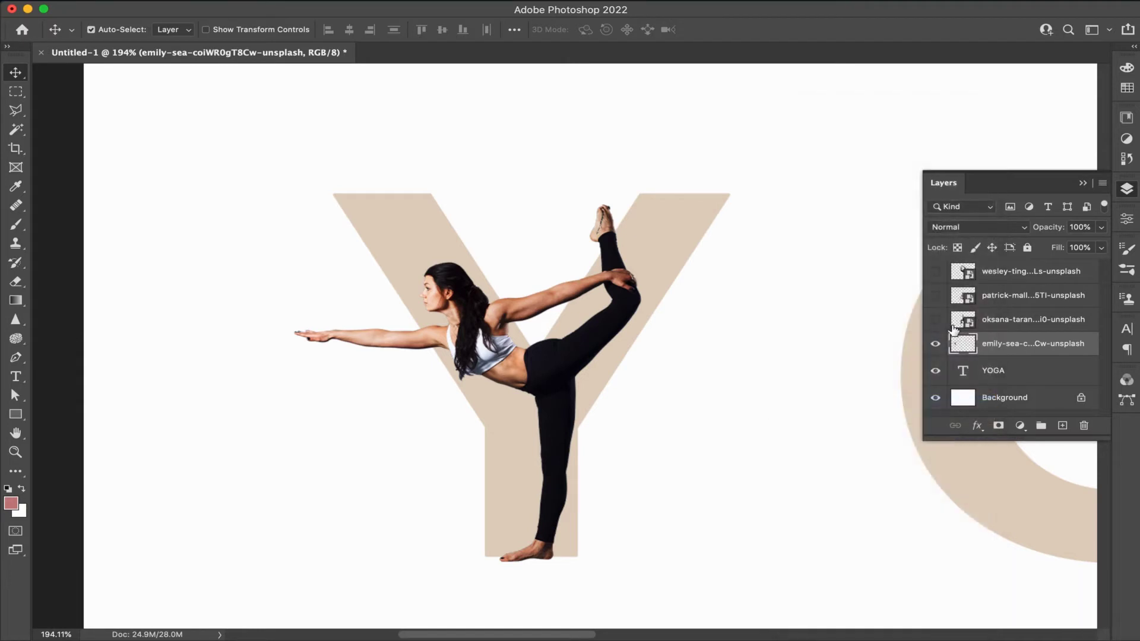
# Step: Rasterize the YOGA type layer
pyautogui.click(995, 373)
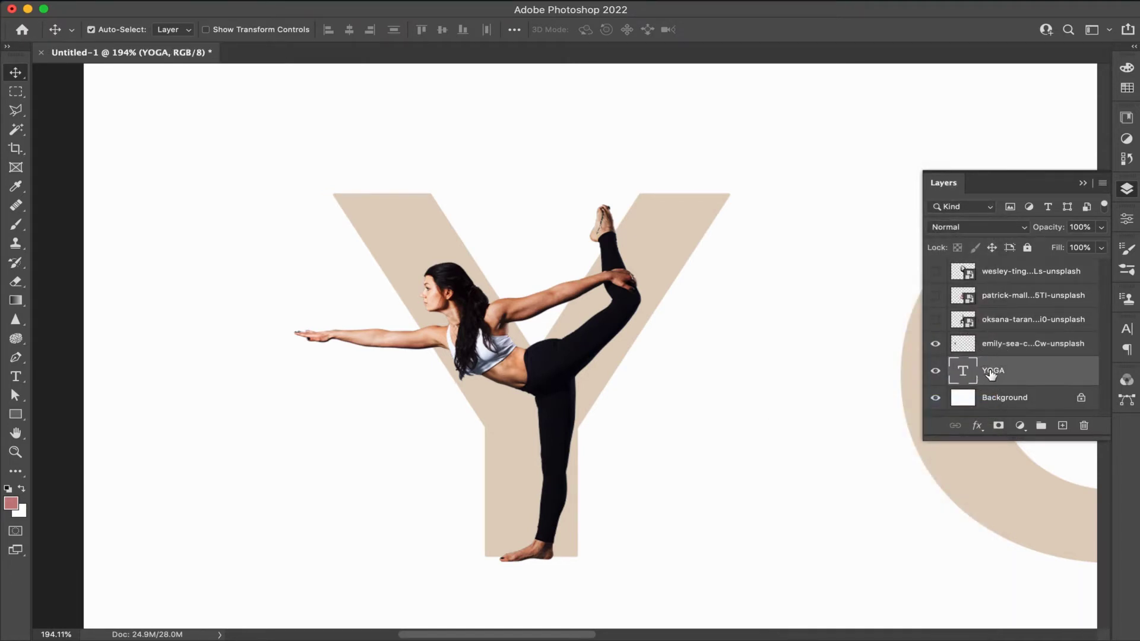
pyautogui.rightClick(992, 373)
pyautogui.scroll(-2, 890, 558)
pyautogui.scroll(-2, 856, 543)
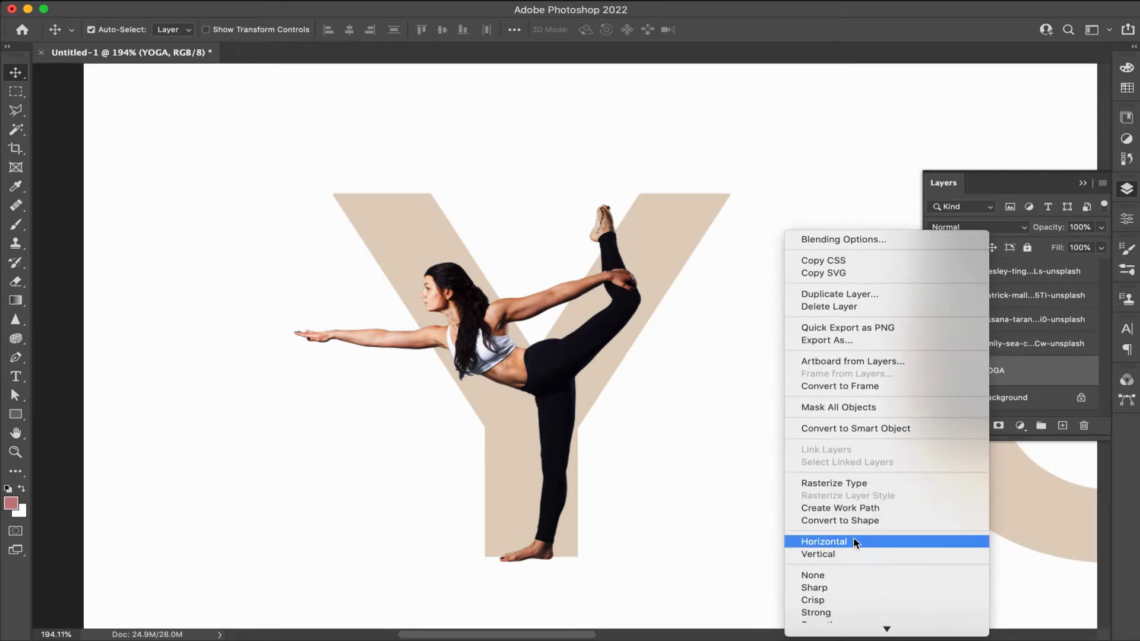
pyautogui.click(864, 482)
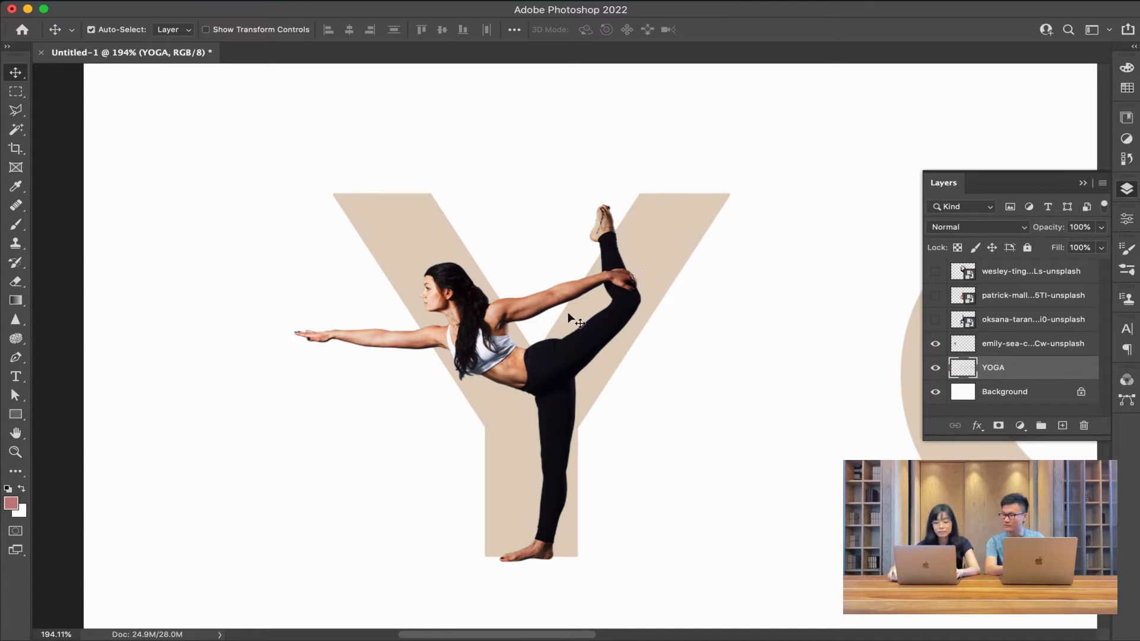
# Step: Clip the dancer photo to the YOGA layer and load her outline as a selection
pyautogui.click(1021, 347)
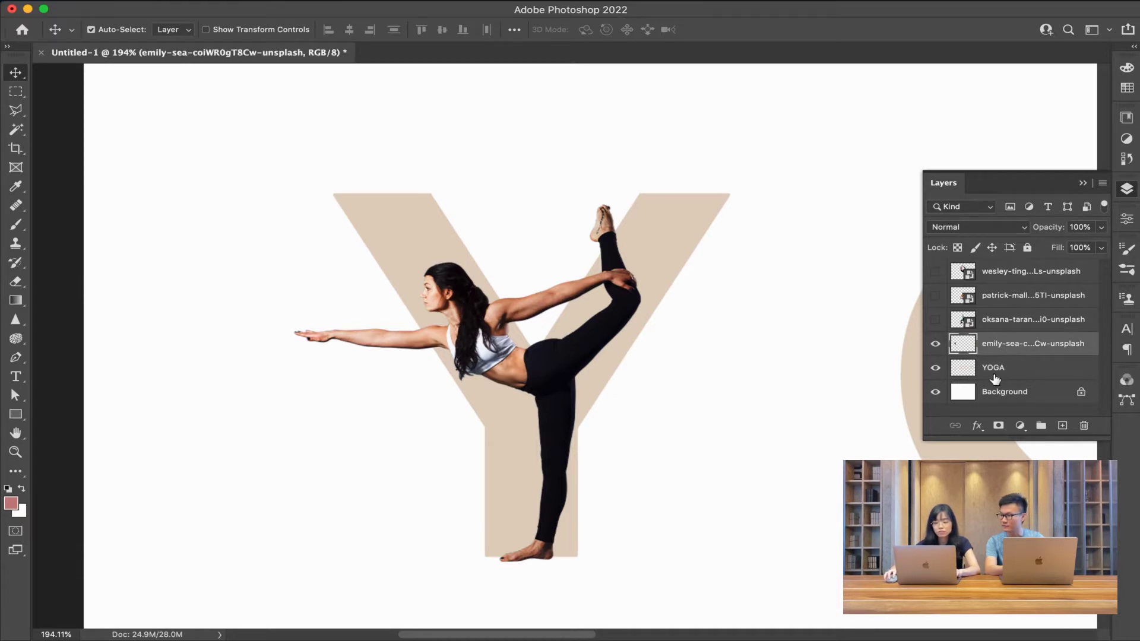
pyautogui.click(995, 375)
pyautogui.rightClick(1002, 347)
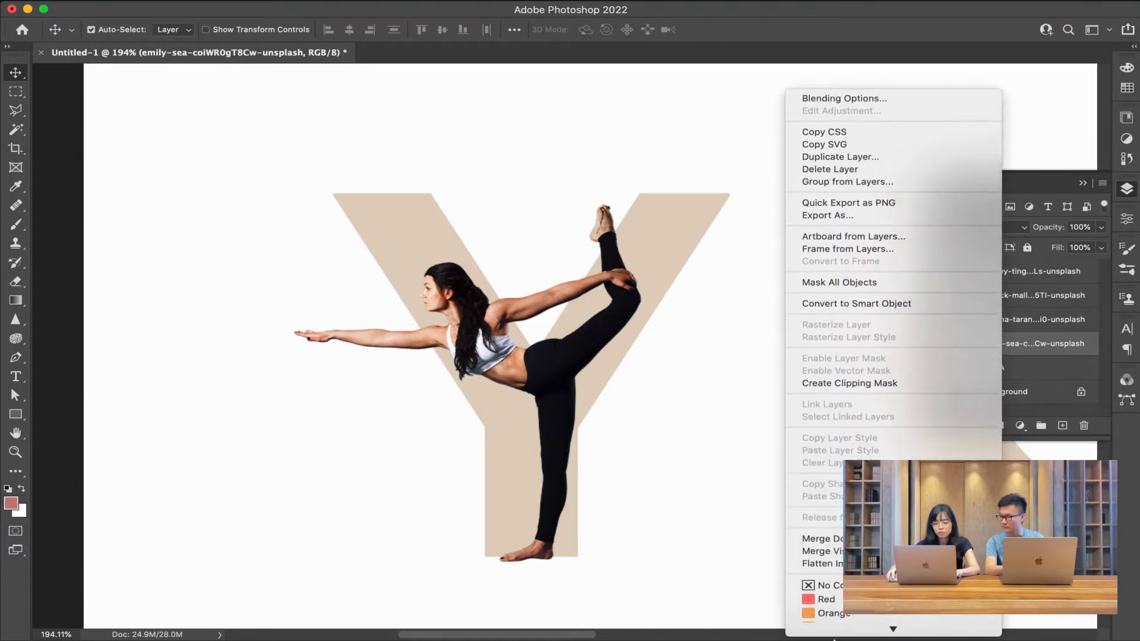
pyautogui.scroll(-3, 891, 502)
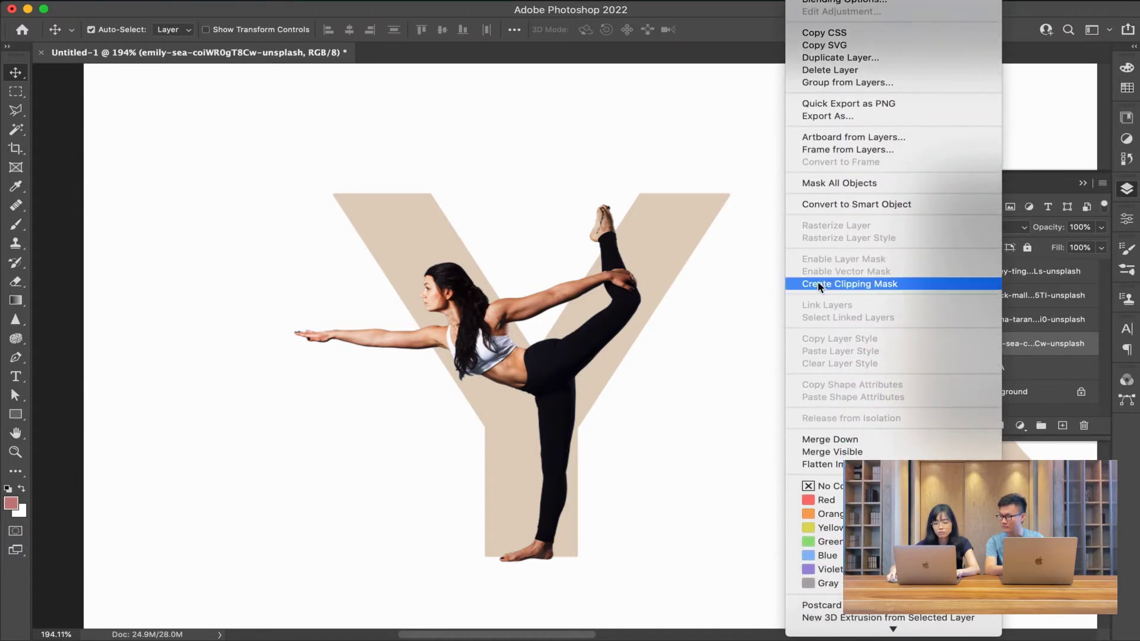
pyautogui.click(907, 285)
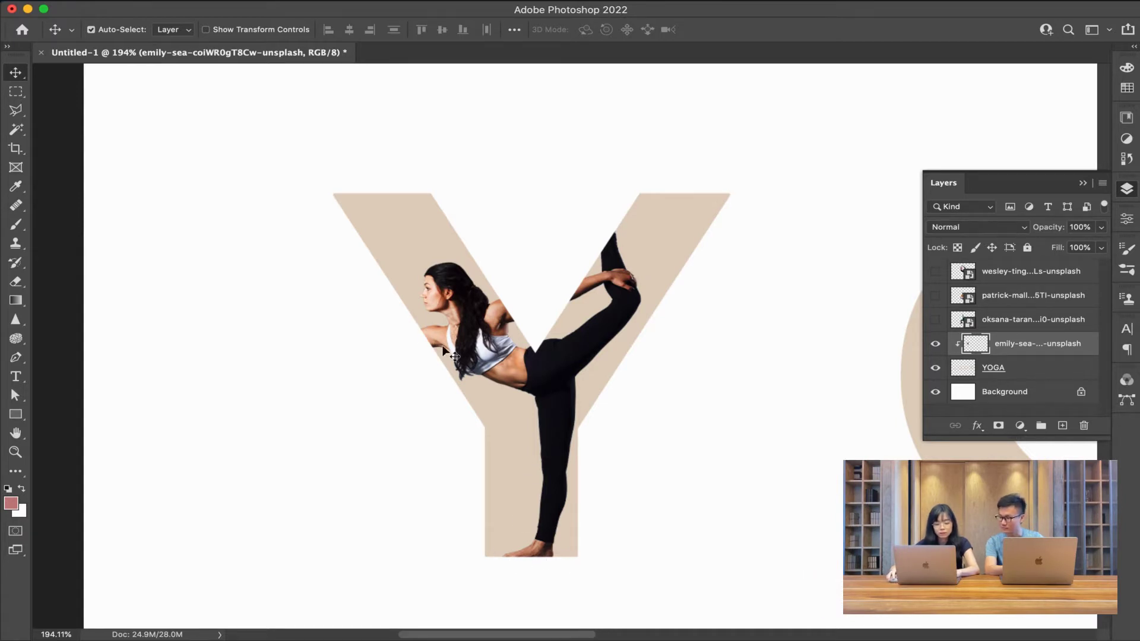
pyautogui.press('b')
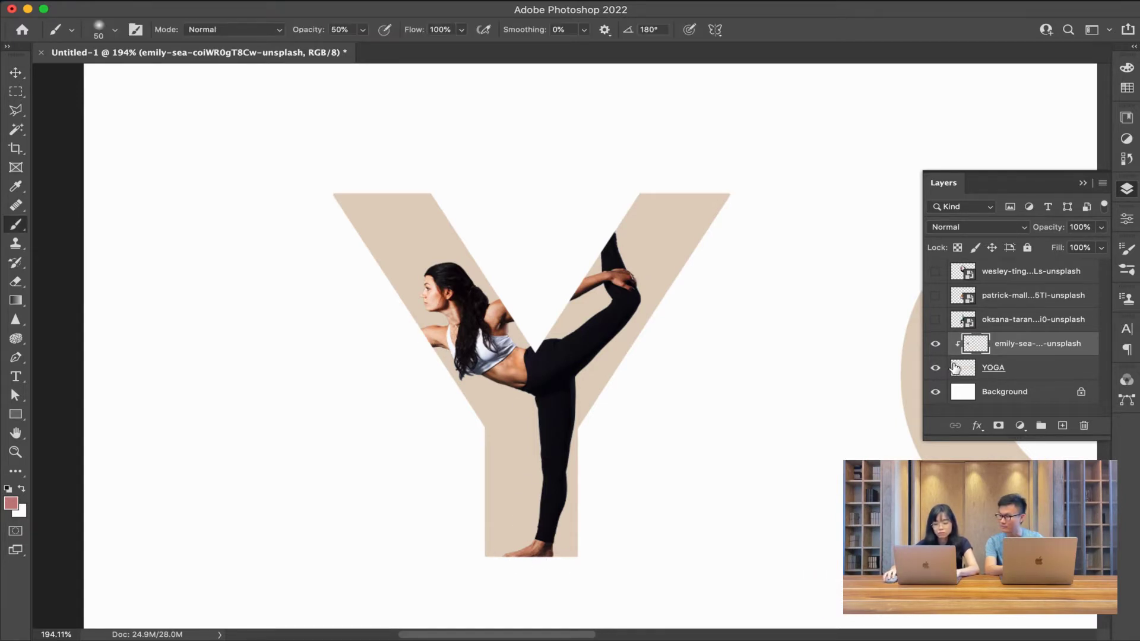
pyautogui.keyDown('super'); pyautogui.click(976, 345); pyautogui.keyUp('super')
# Step: Dismiss Layer Style and paint the dancer's raised foot back onto the YOGA layer
pyautogui.doubleClick(976, 345)
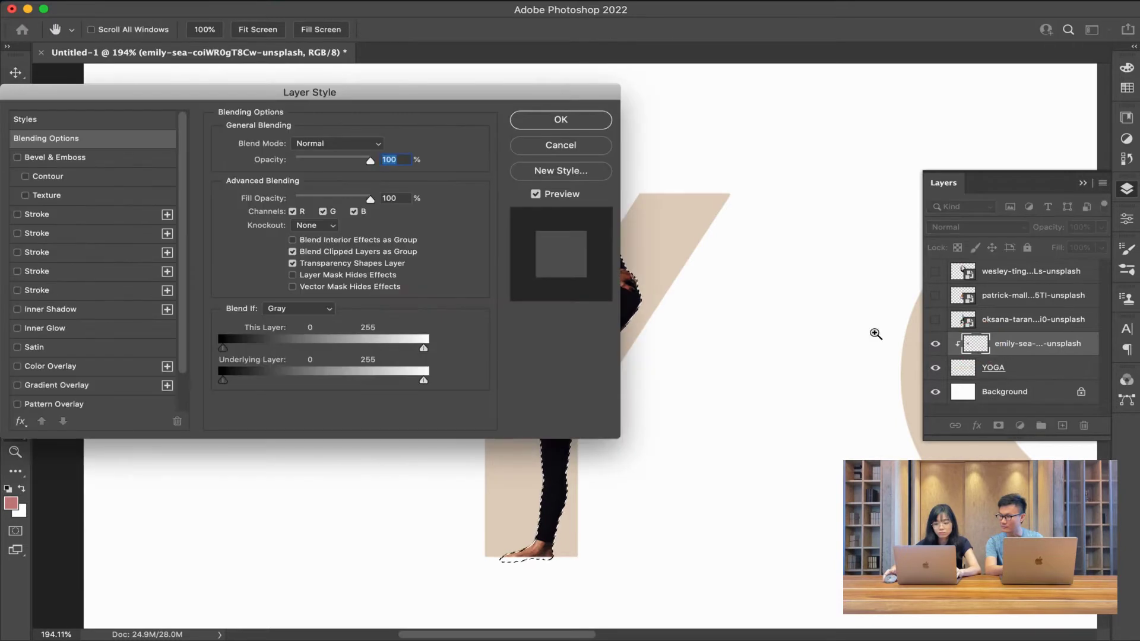
pyautogui.click(540, 145)
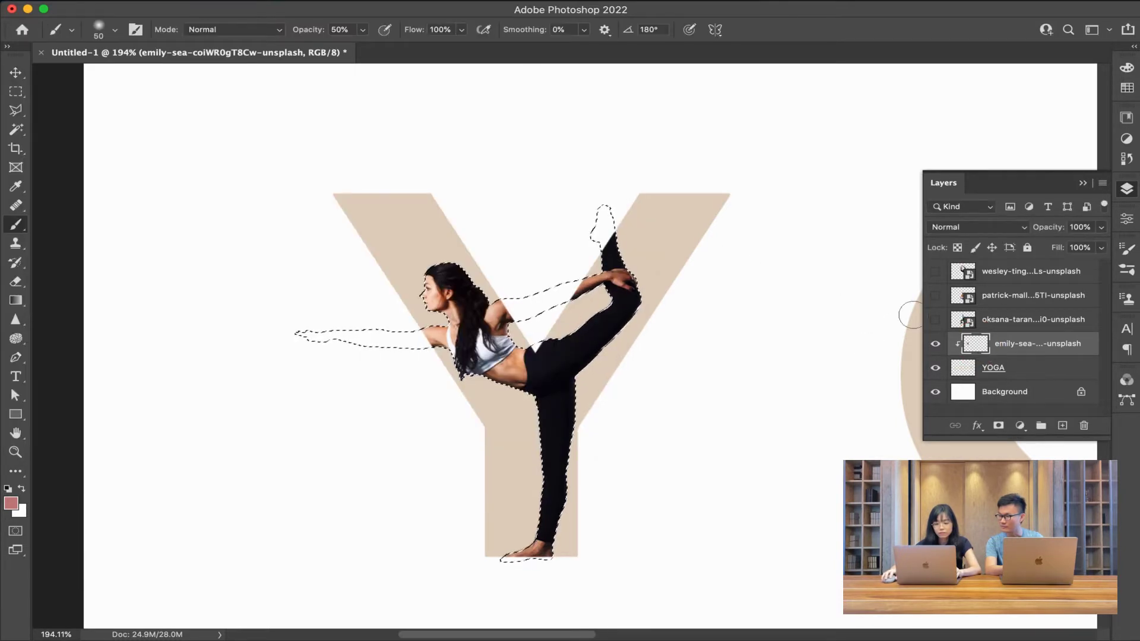
pyautogui.click(949, 370)
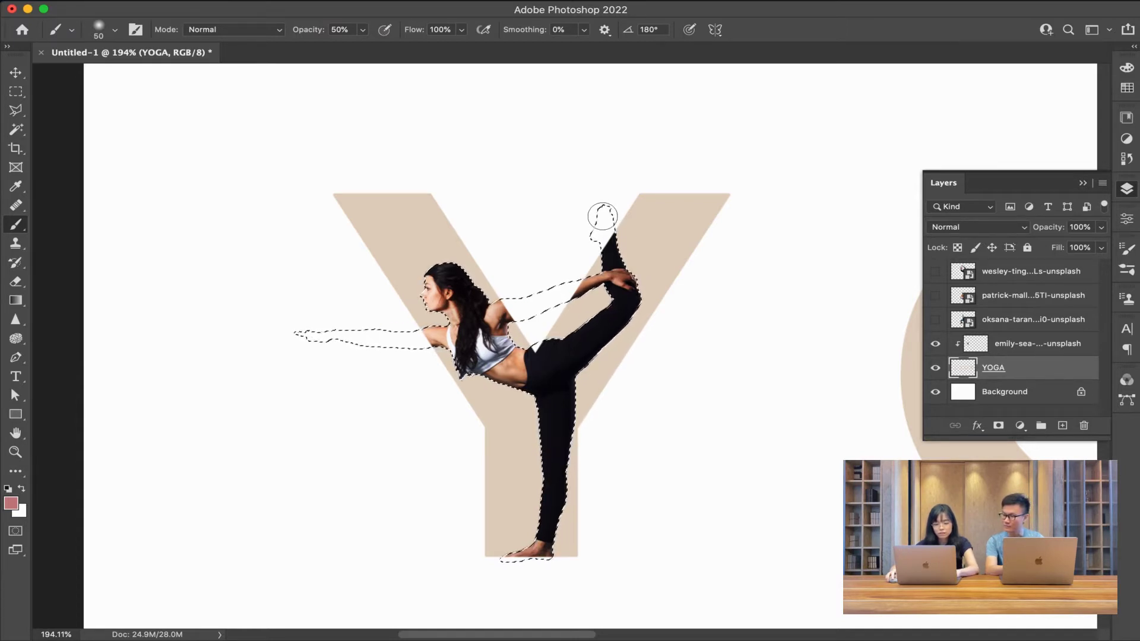
pyautogui.click(602, 215)
pyautogui.moveTo(603, 215)
pyautogui.mouseDown()
pyautogui.moveTo(594, 232)
pyautogui.moveTo(609, 209)
pyautogui.moveTo(612, 224)
pyautogui.mouseUp()
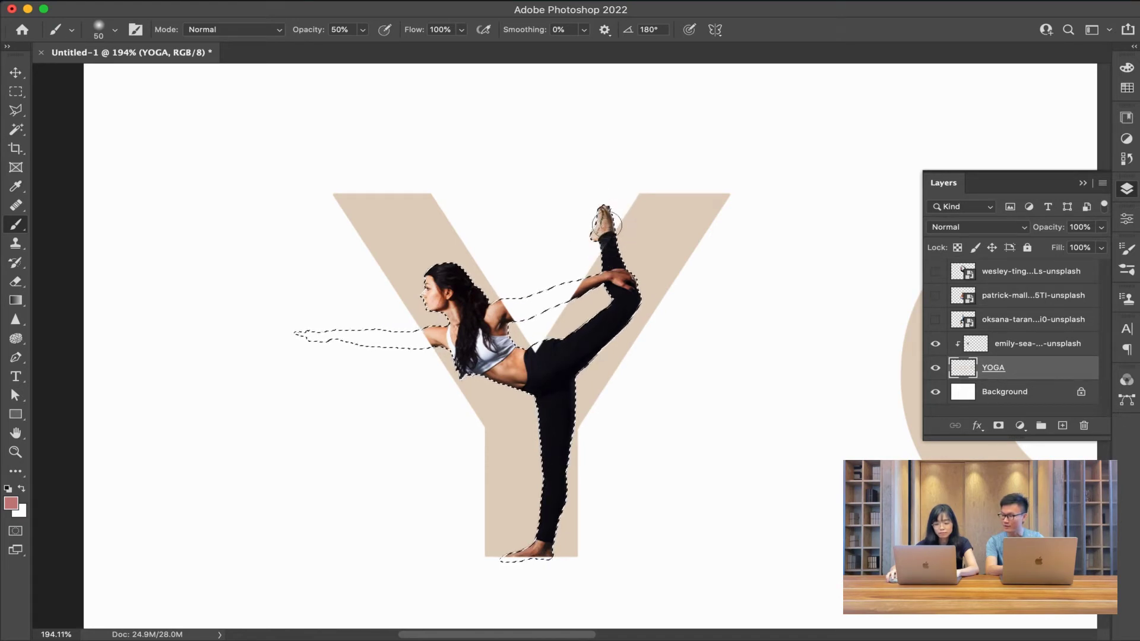
pyautogui.click(593, 244)
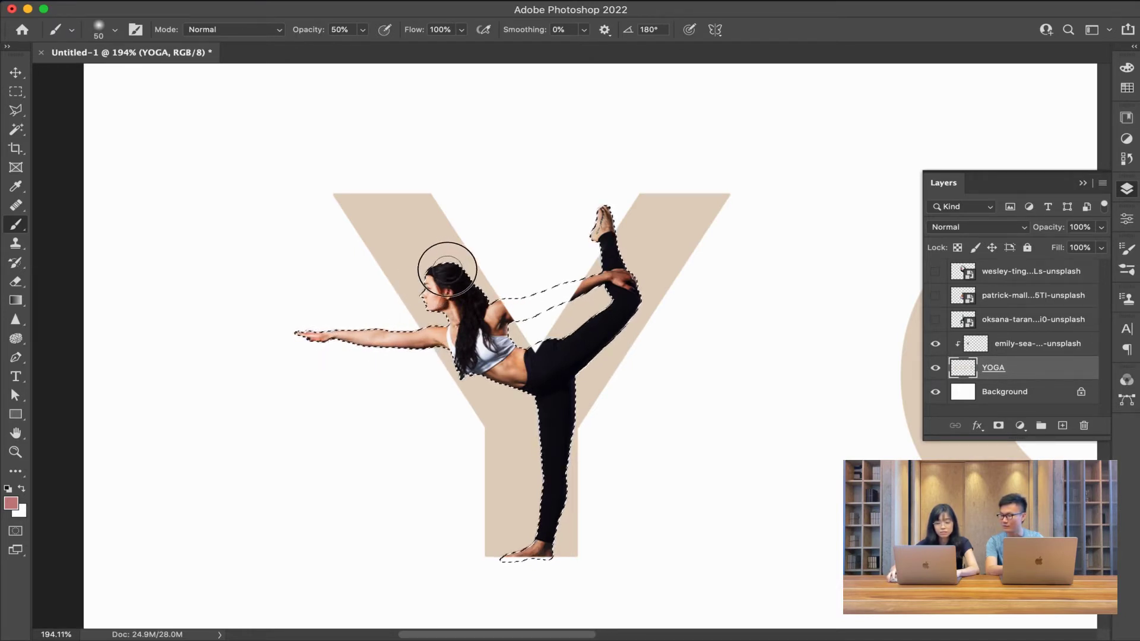
# Step: Deselect, show the backbend dancer layer, and move her up and left
pyautogui.hotkey('ctrl', 'd')
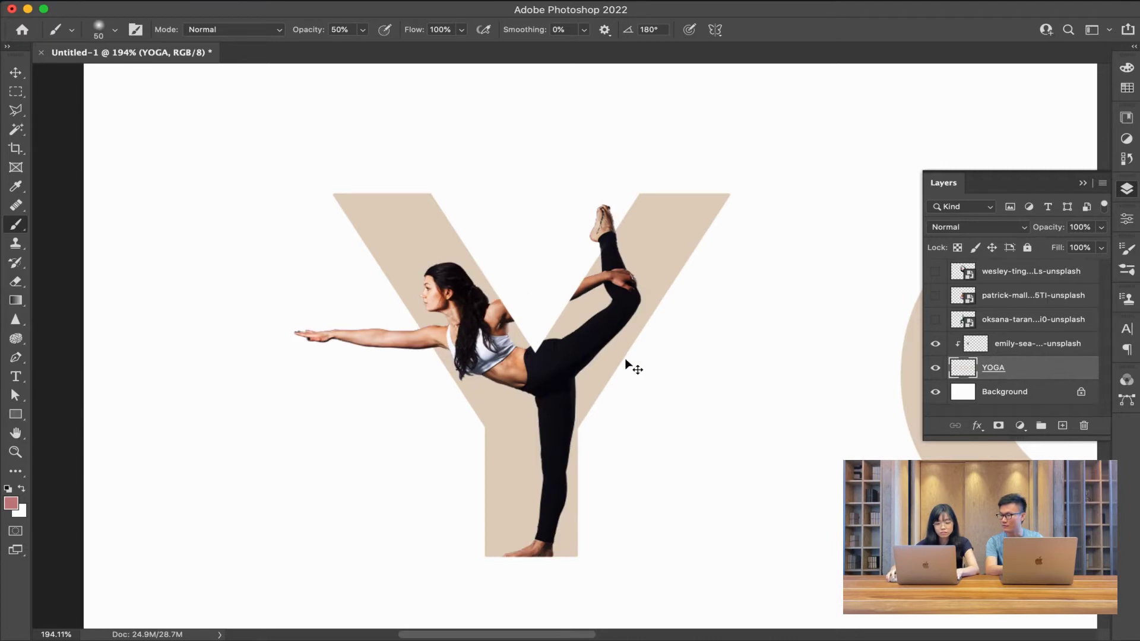
pyautogui.moveTo(693, 344); pyautogui.dragTo(357, 334)
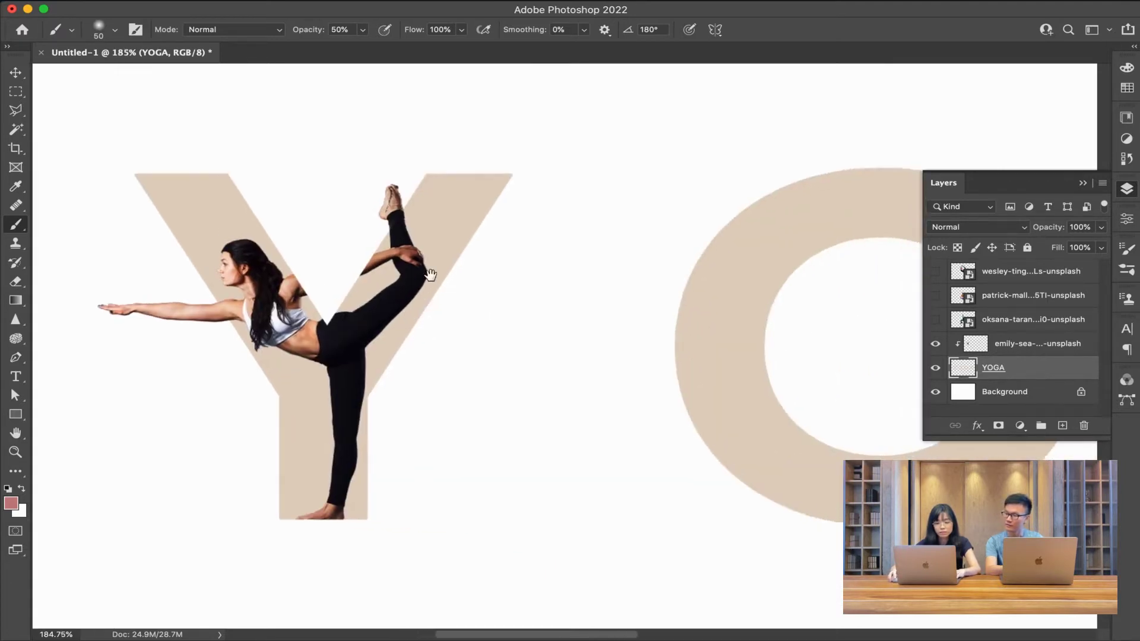
pyautogui.moveTo(494, 313)
pyautogui.mouseDown()
pyautogui.moveTo(326, 308)
pyautogui.moveTo(486, 324)
pyautogui.mouseUp()
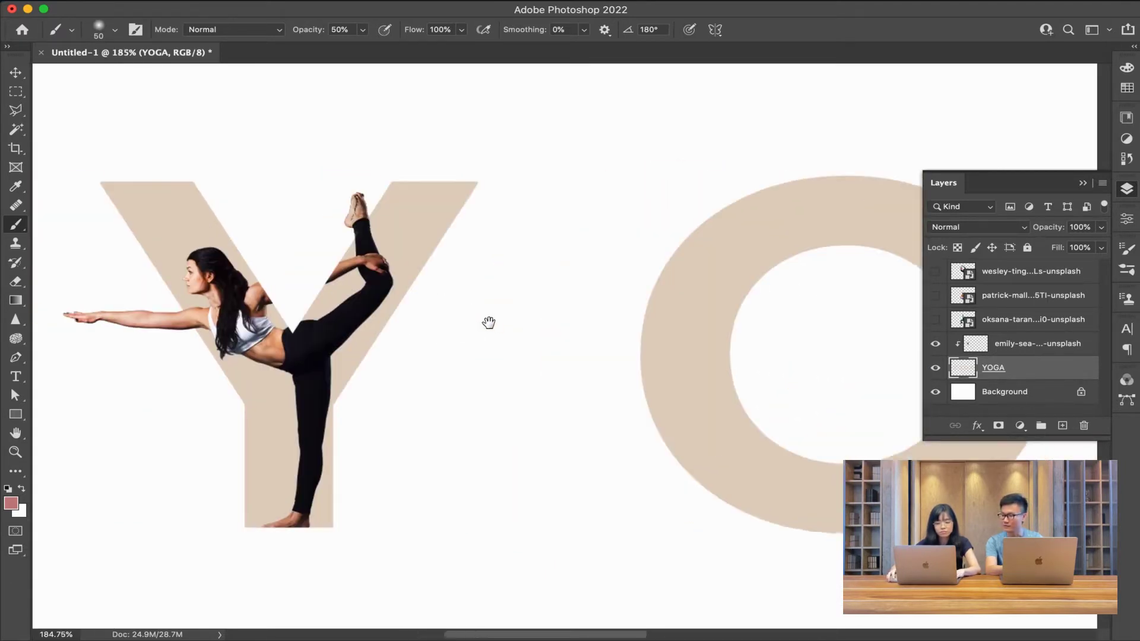
pyautogui.moveTo(457, 374); pyautogui.dragTo(280, 359)
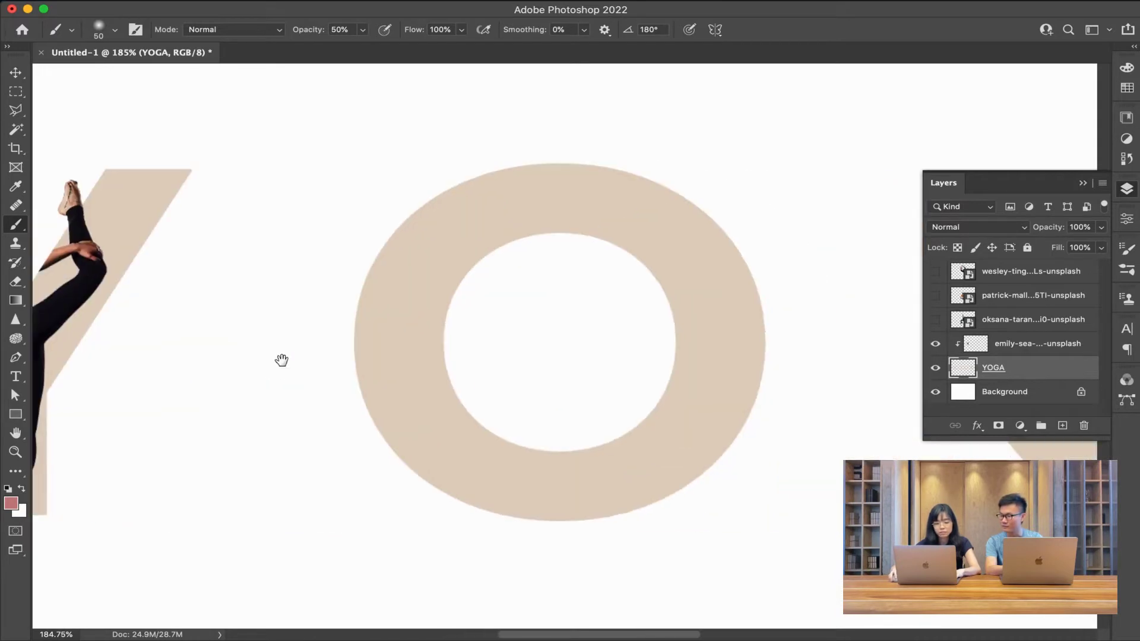
pyautogui.click(936, 321)
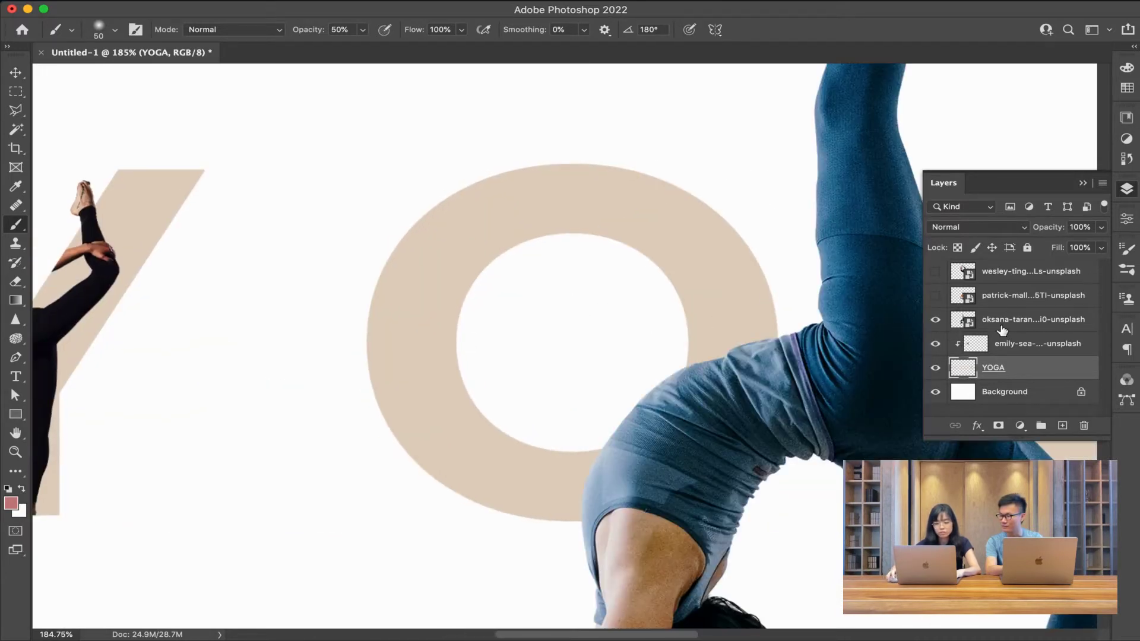
pyautogui.press('v')
pyautogui.keyDown('ctrl'); pyautogui.click(868, 315); pyautogui.keyUp('ctrl')
pyautogui.moveTo(868, 314); pyautogui.dragTo(707, 230)
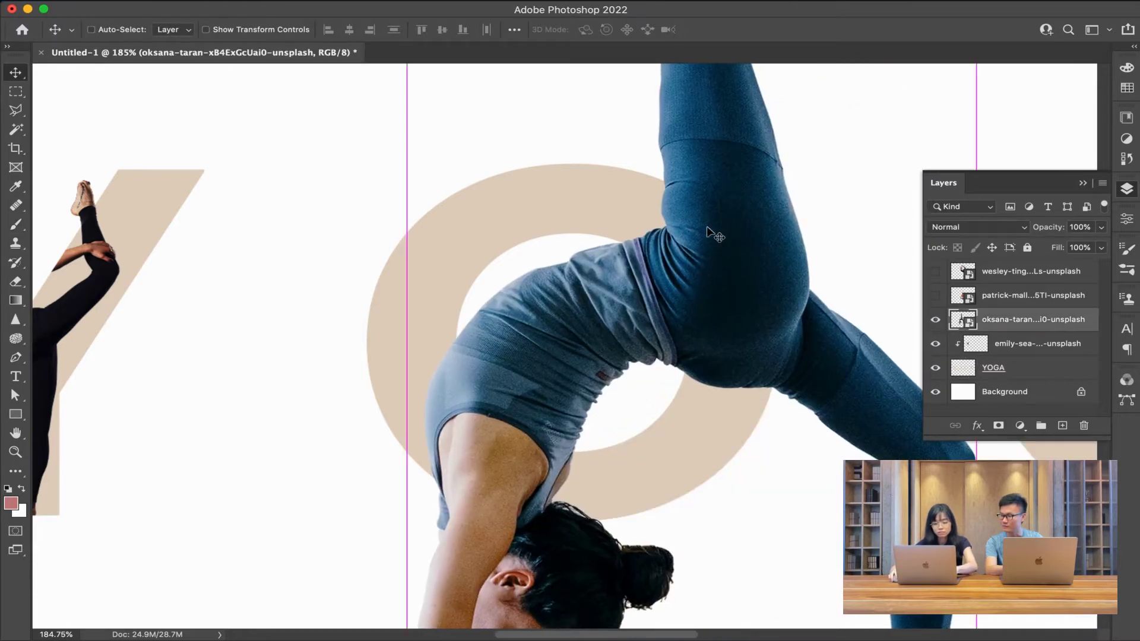
# Step: Scale the backbend dancer down and position her over the letter A
pyautogui.hotkey('ctrl', 't')
pyautogui.scroll(-10, 628, 279)
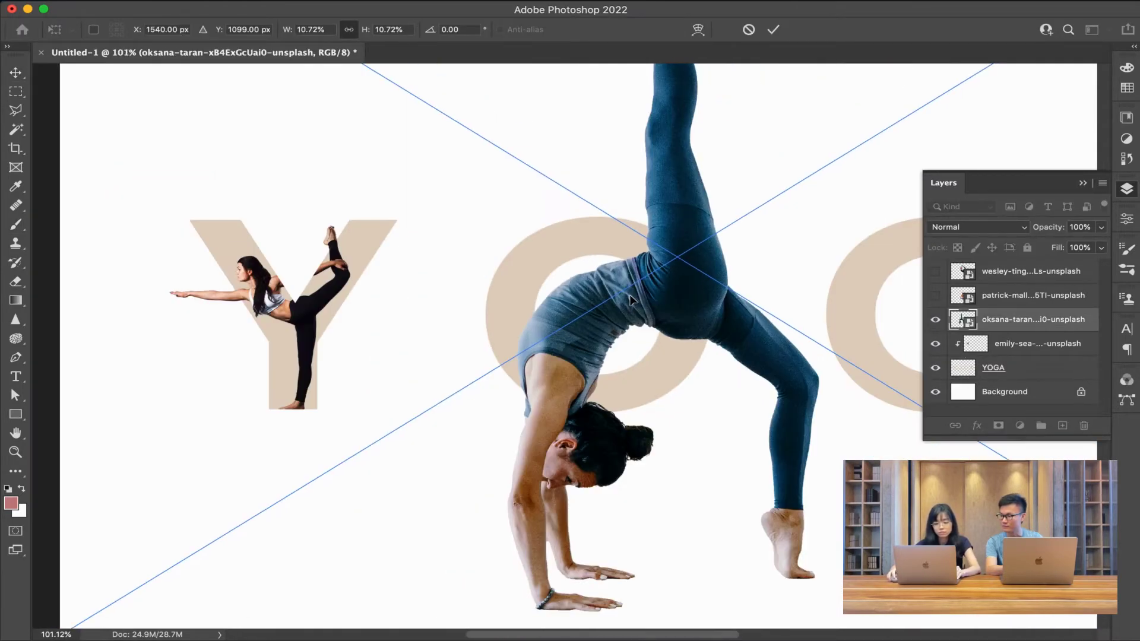
pyautogui.moveTo(533, 473)
pyautogui.mouseDown()
pyautogui.moveTo(519, 242)
pyautogui.moveTo(518, 365)
pyautogui.moveTo(651, 397)
pyautogui.mouseUp()
pyautogui.scroll(5, 517, 365)
pyautogui.scroll(3, 626, 418)
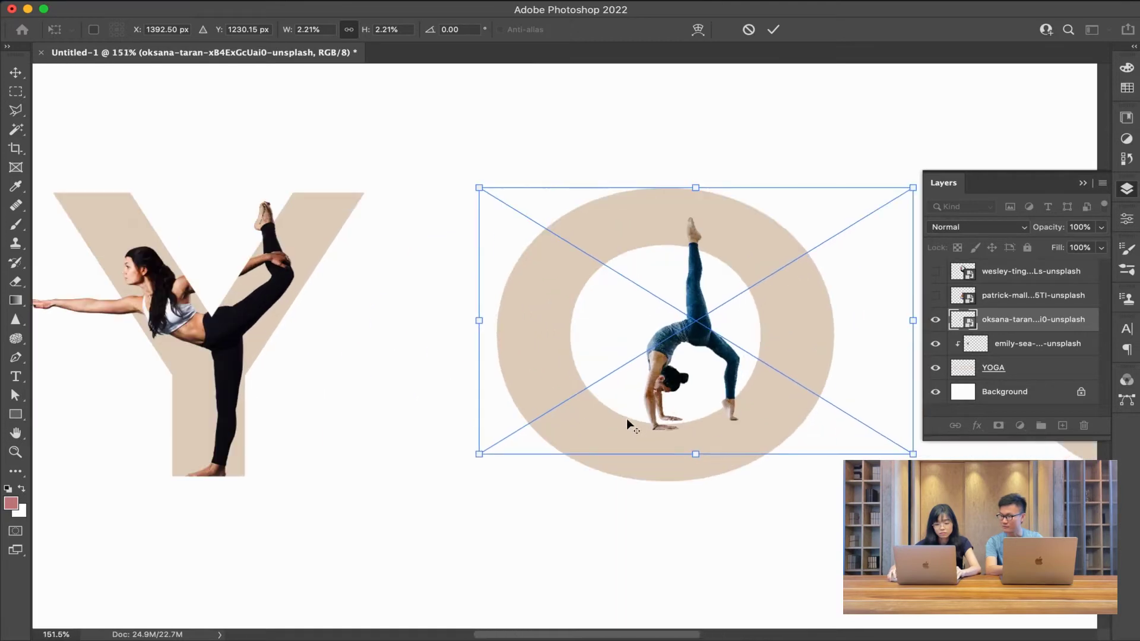
pyautogui.moveTo(696, 467)
pyautogui.mouseDown()
pyautogui.moveTo(703, 503)
pyautogui.moveTo(673, 326)
pyautogui.mouseUp()
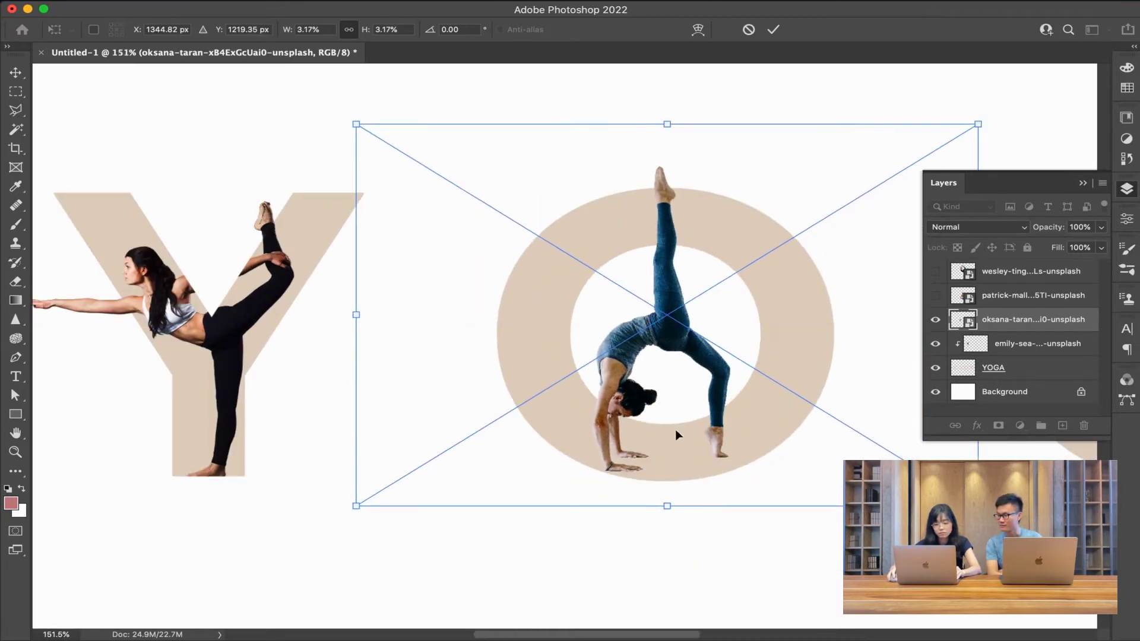
pyautogui.moveTo(669, 510); pyautogui.dragTo(668, 530)
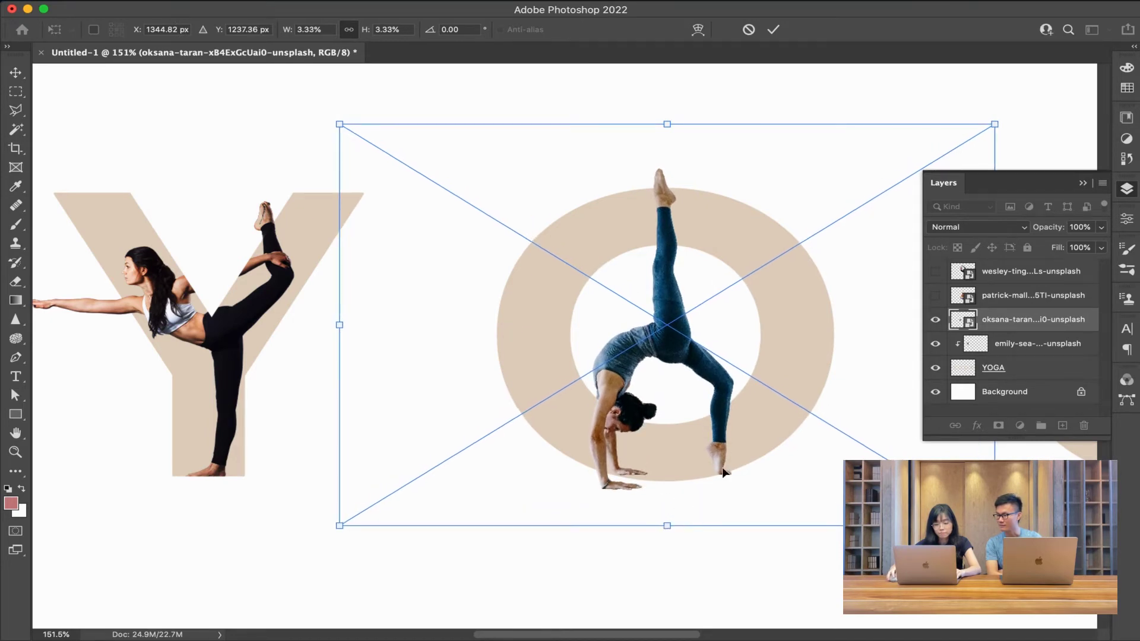
pyautogui.moveTo(479, 433)
pyautogui.mouseDown()
pyautogui.moveTo(279, 398)
pyautogui.moveTo(805, 321)
pyautogui.moveTo(600, 294)
pyautogui.moveTo(671, 279)
pyautogui.mouseUp()
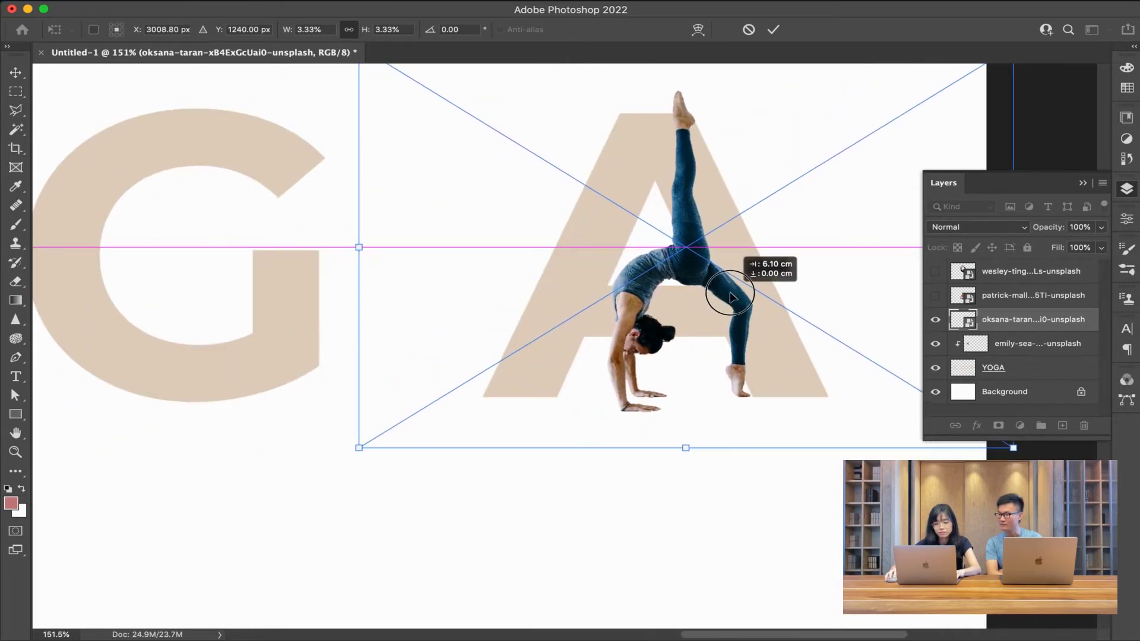
pyautogui.moveTo(671, 279); pyautogui.dragTo(653, 286)
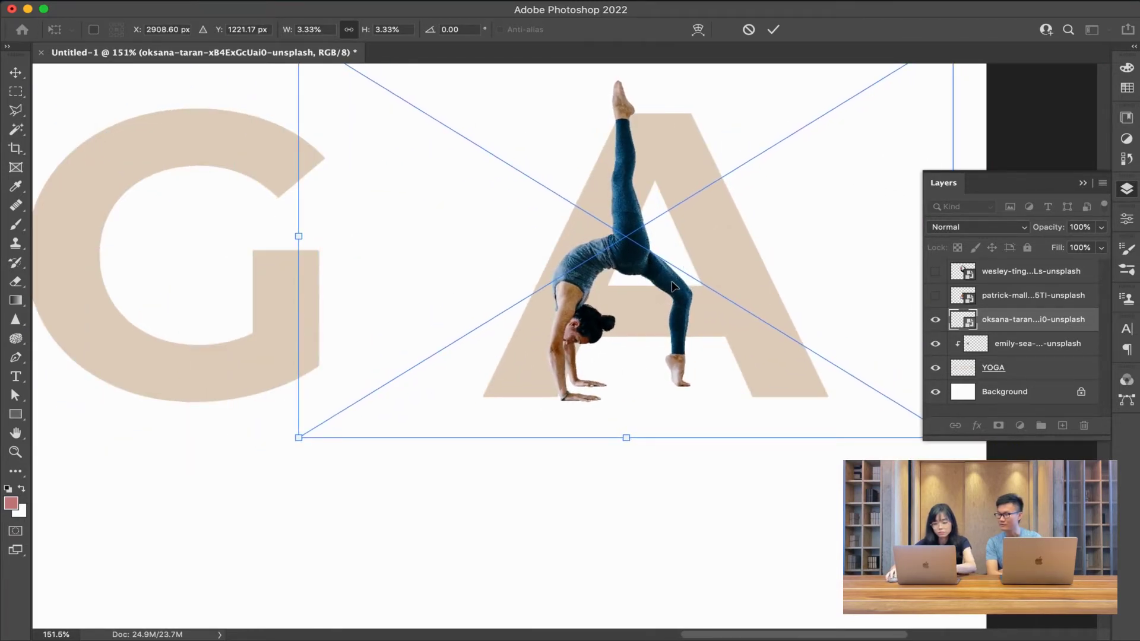
pyautogui.press('Return')
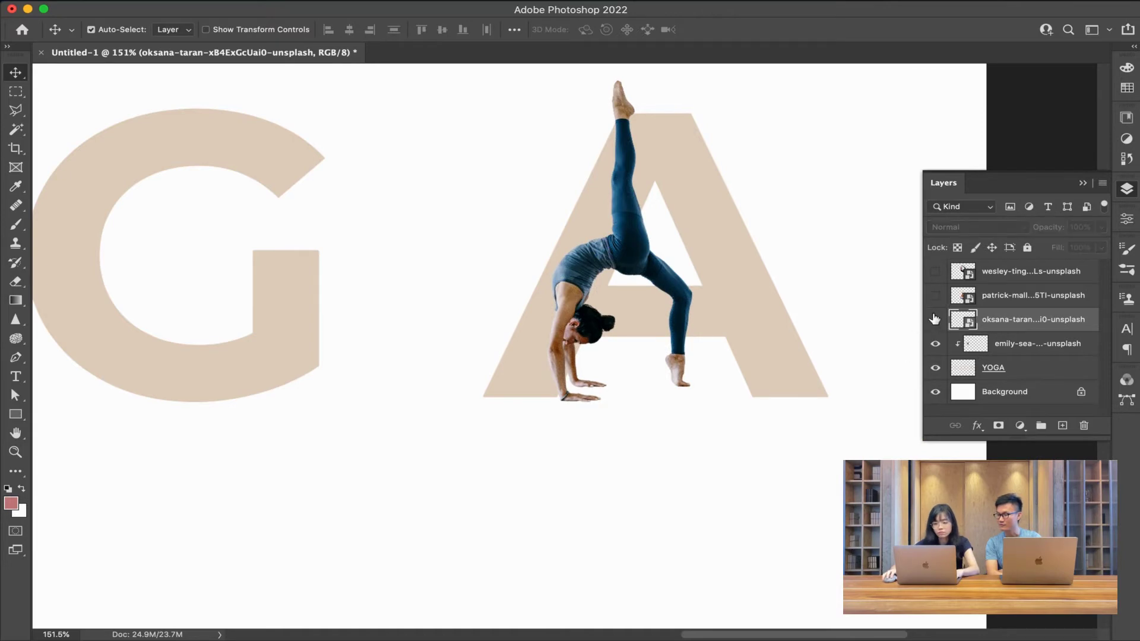
# Step: Hide the backbend dancer, show the seated woman photo, and move it toward the O
pyautogui.click(935, 319)
pyautogui.click(935, 295)
pyautogui.moveTo(493, 306); pyautogui.dragTo(812, 316)
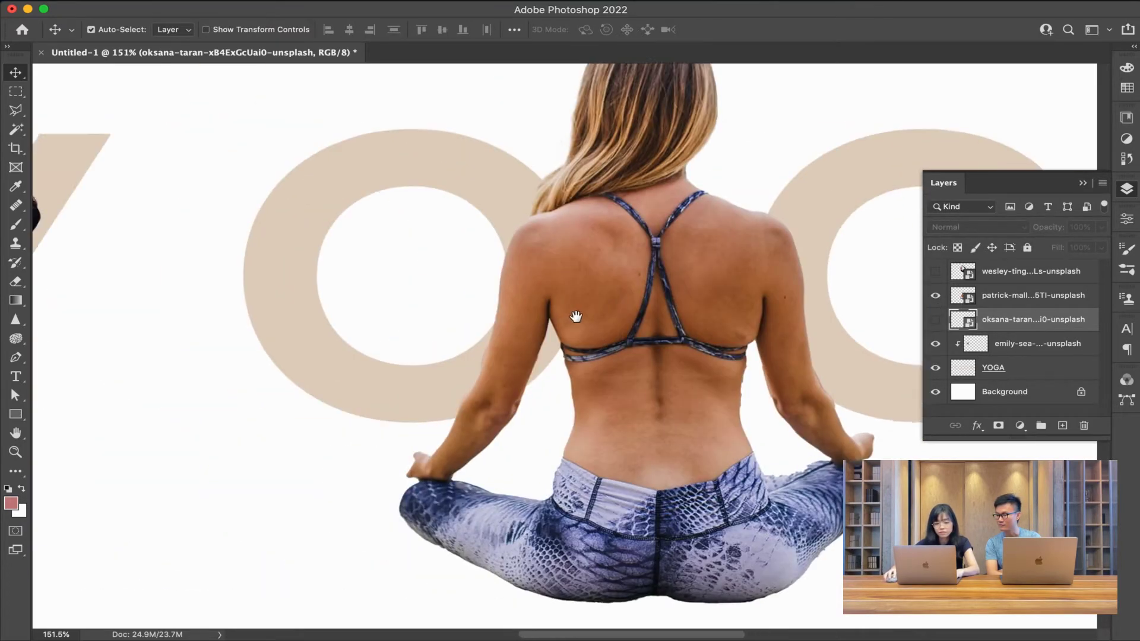
pyautogui.hscroll(-3, 576, 314)
pyautogui.moveTo(560, 300); pyautogui.dragTo(435, 262)
# Step: Shrink the seated woman photo from its bottom edge and move it toward the O
pyautogui.hotkey('ctrl', 't')
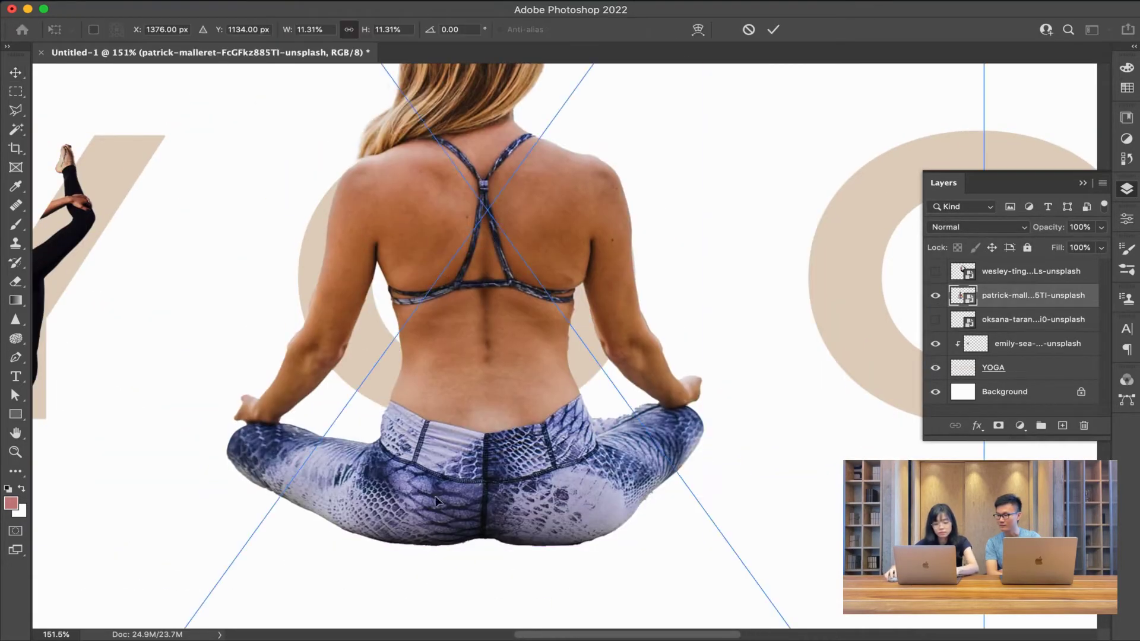
pyautogui.scroll(-3, 532, 558)
pyautogui.scroll(-5, 531, 486)
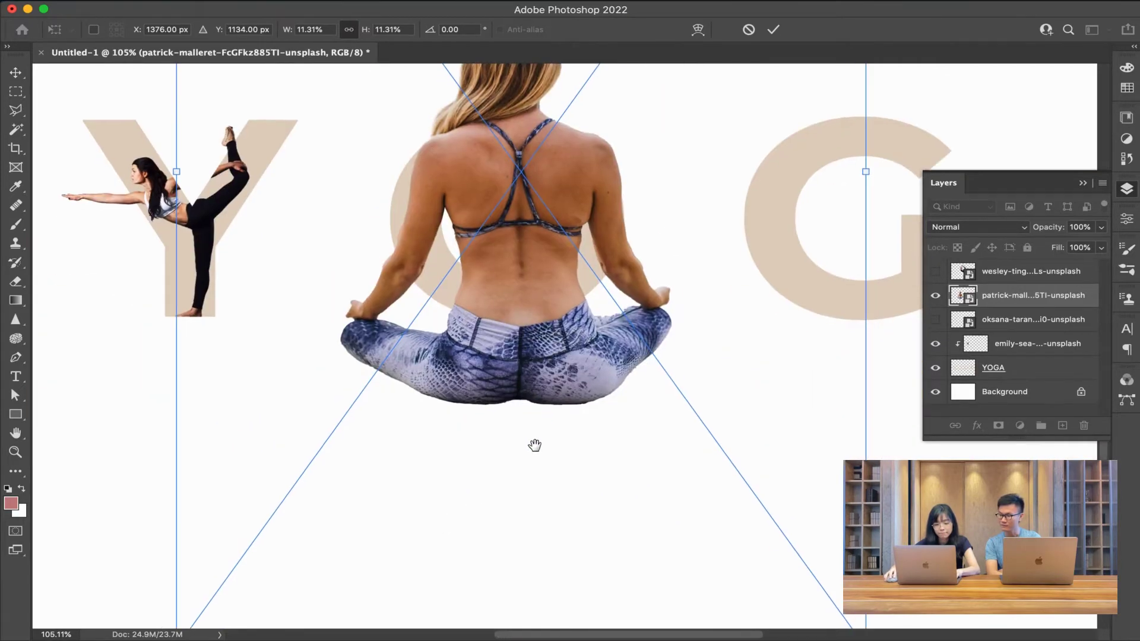
pyautogui.scroll(-3, 534, 445)
pyautogui.scroll(-3, 517, 364)
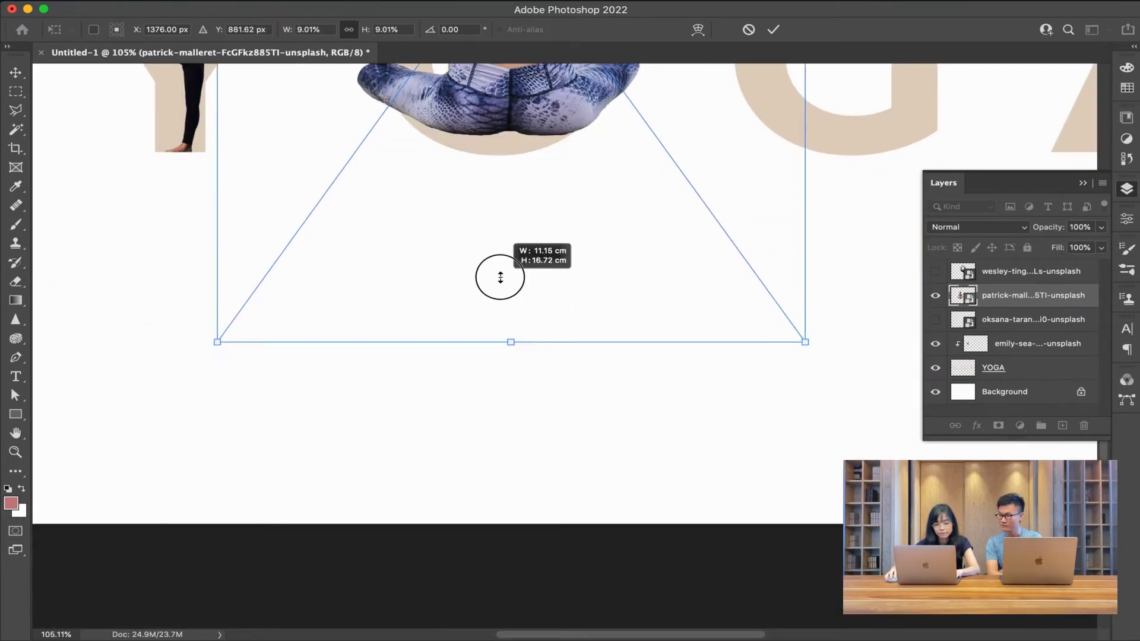
pyautogui.moveTo(513, 483); pyautogui.dragTo(498, 229)
pyautogui.moveTo(511, 173); pyautogui.dragTo(533, 463)
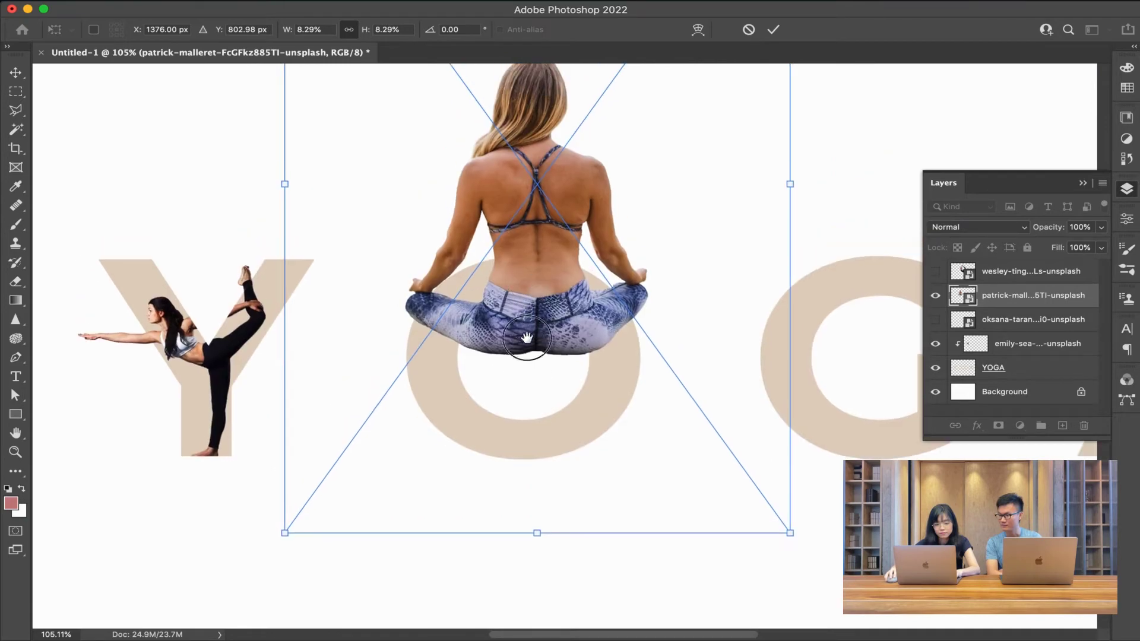
pyautogui.moveTo(526, 384); pyautogui.dragTo(516, 257)
# Step: Shrink the seated woman further and centre her inside the O
pyautogui.scroll(5, 516, 257)
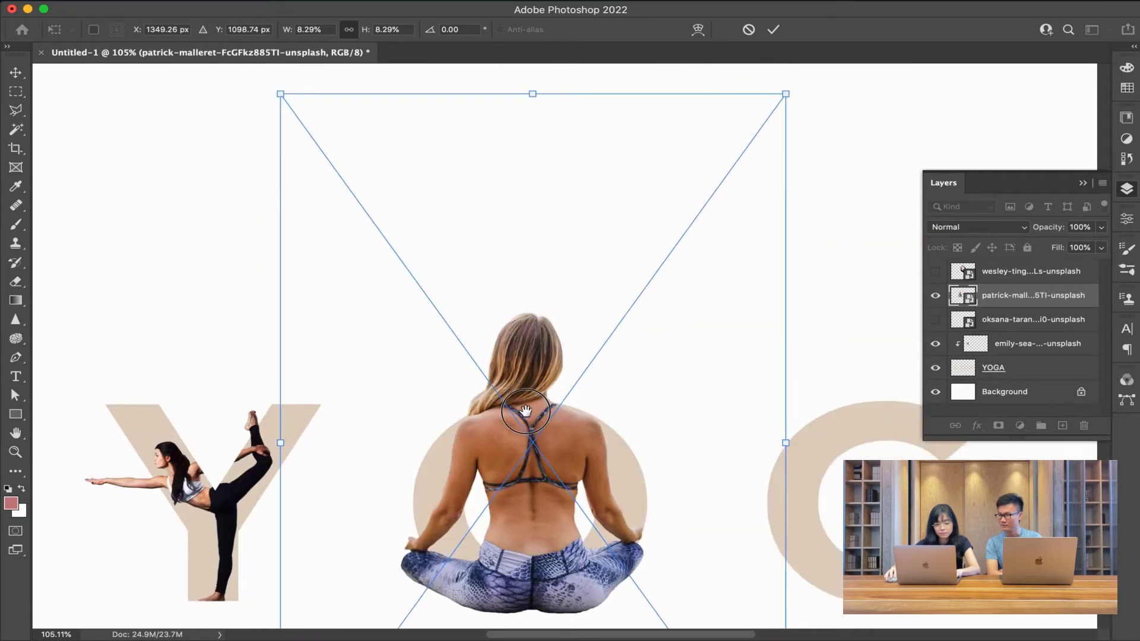
pyautogui.moveTo(533, 112); pyautogui.dragTo(542, 410)
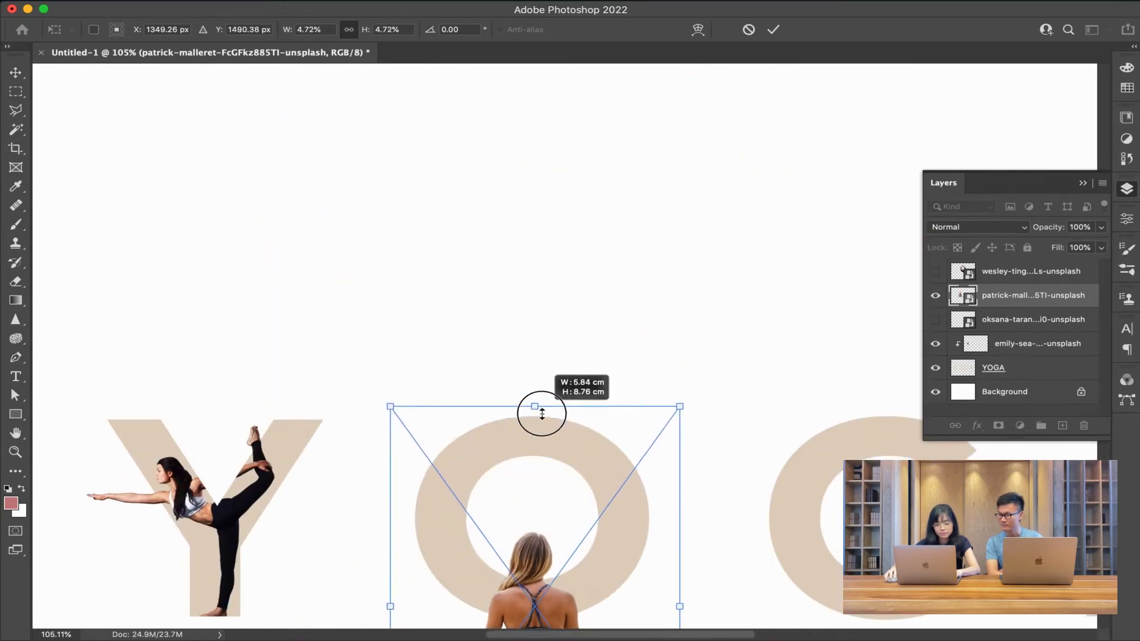
pyautogui.moveTo(516, 465); pyautogui.dragTo(518, 353)
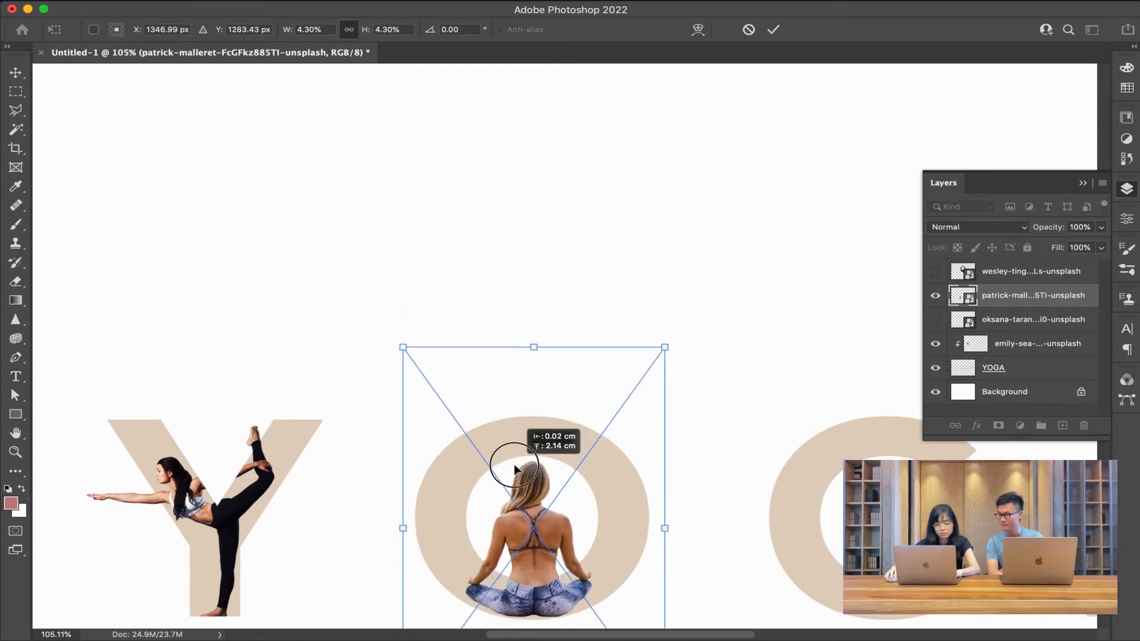
pyautogui.scroll(-5, 519, 353)
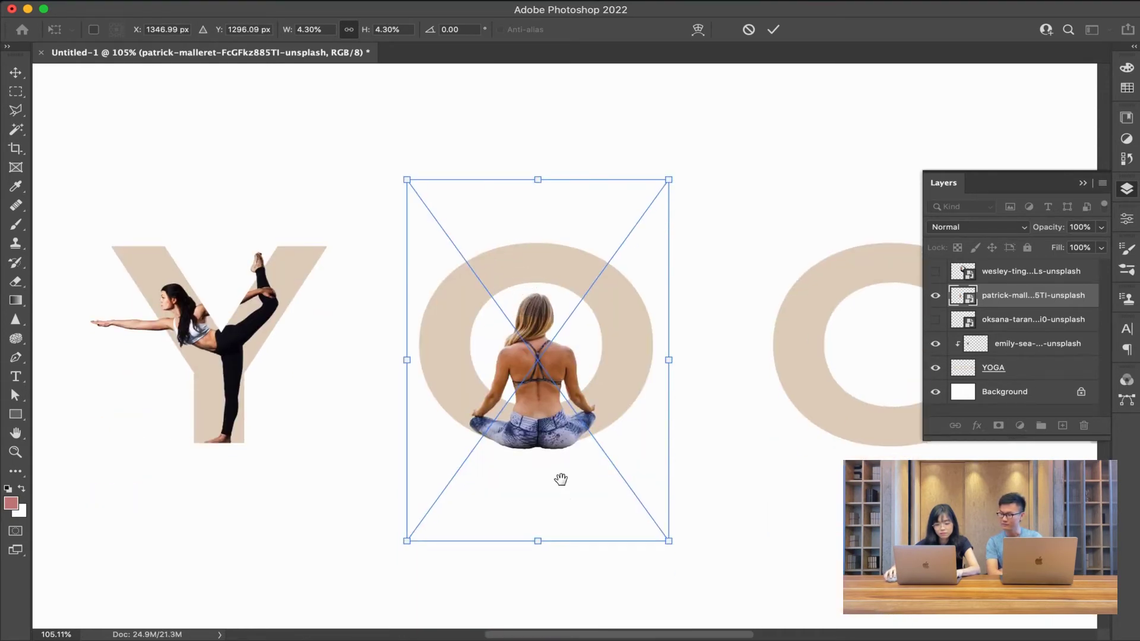
pyautogui.scroll(-1, 536, 496)
pyautogui.moveTo(535, 534); pyautogui.dragTo(534, 542)
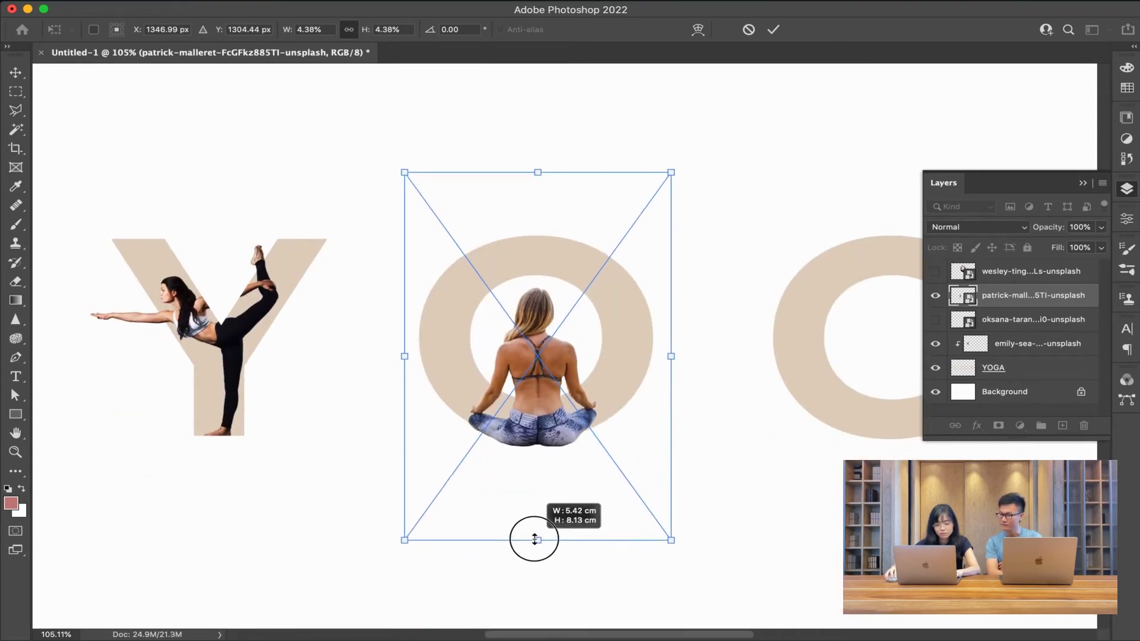
pyautogui.moveTo(540, 453); pyautogui.dragTo(538, 440)
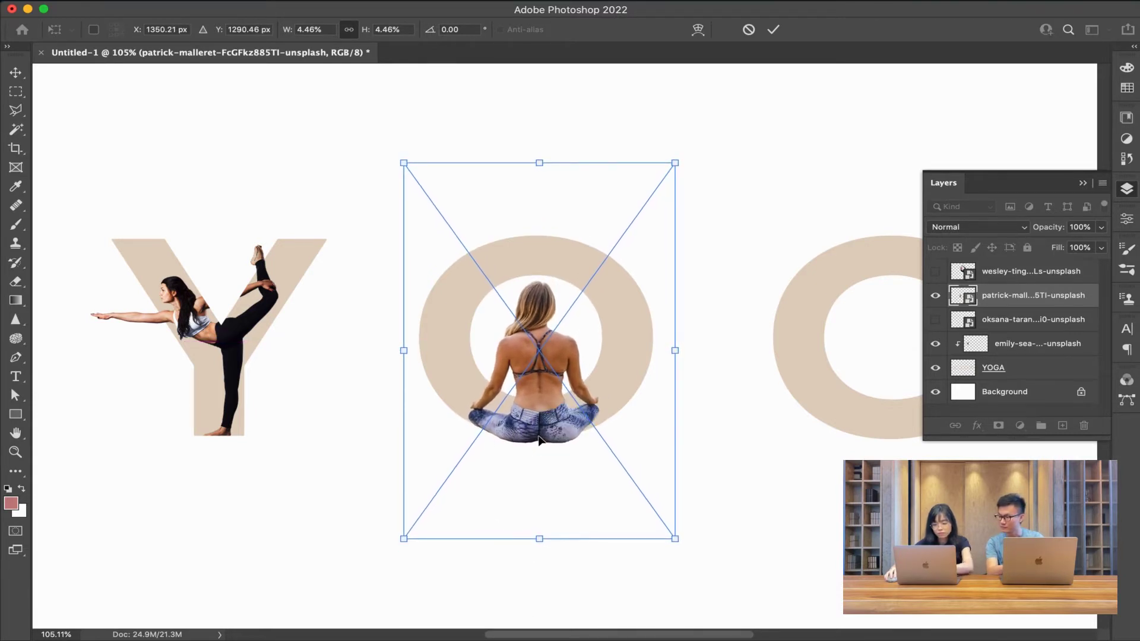
pyautogui.press('Return')
pyautogui.keyDown('alt'); pyautogui.scroll(5, 550, 425); pyautogui.keyUp('alt')
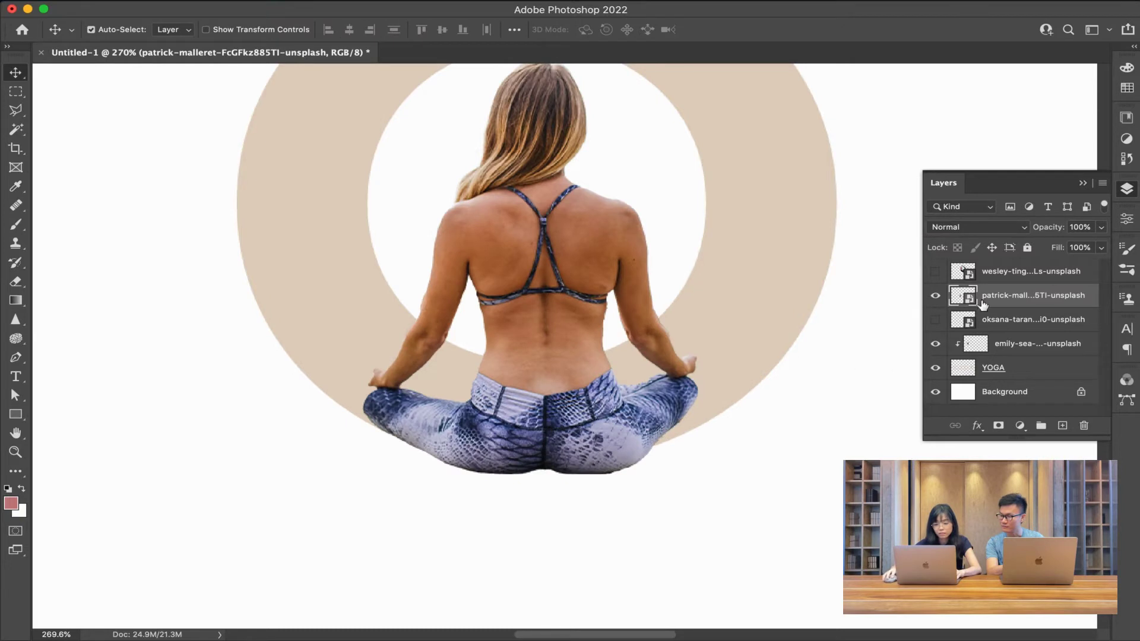
# Step: Rasterize the seated woman layer and confirm its layer name
pyautogui.rightClick(1012, 296)
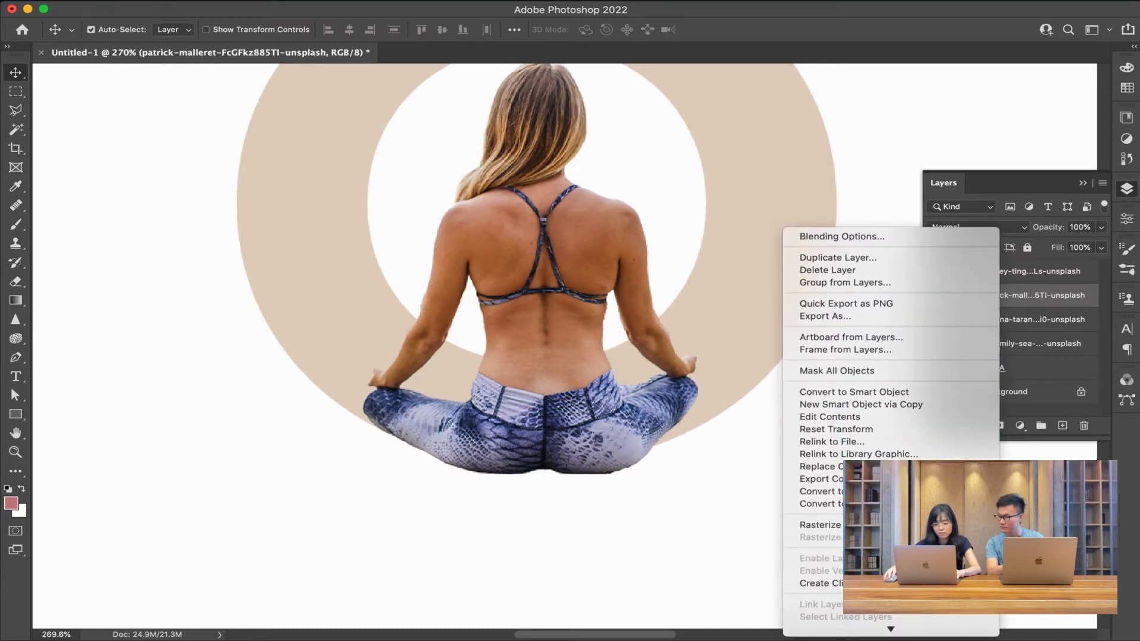
pyautogui.click(820, 525)
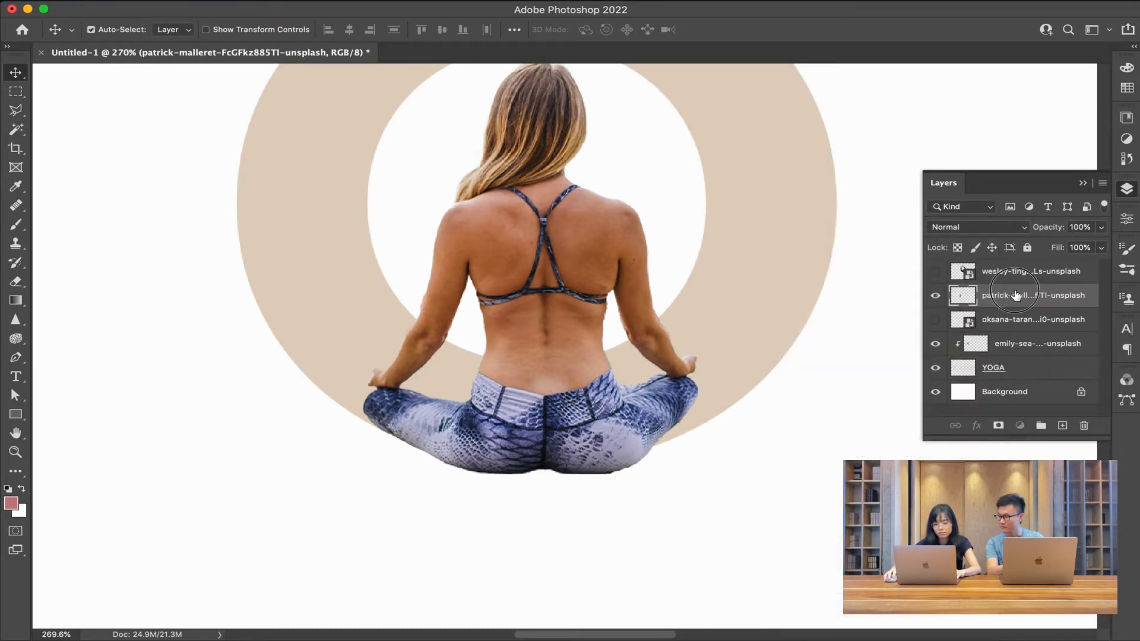
pyautogui.moveTo(1016, 295); pyautogui.dragTo(1012, 297)
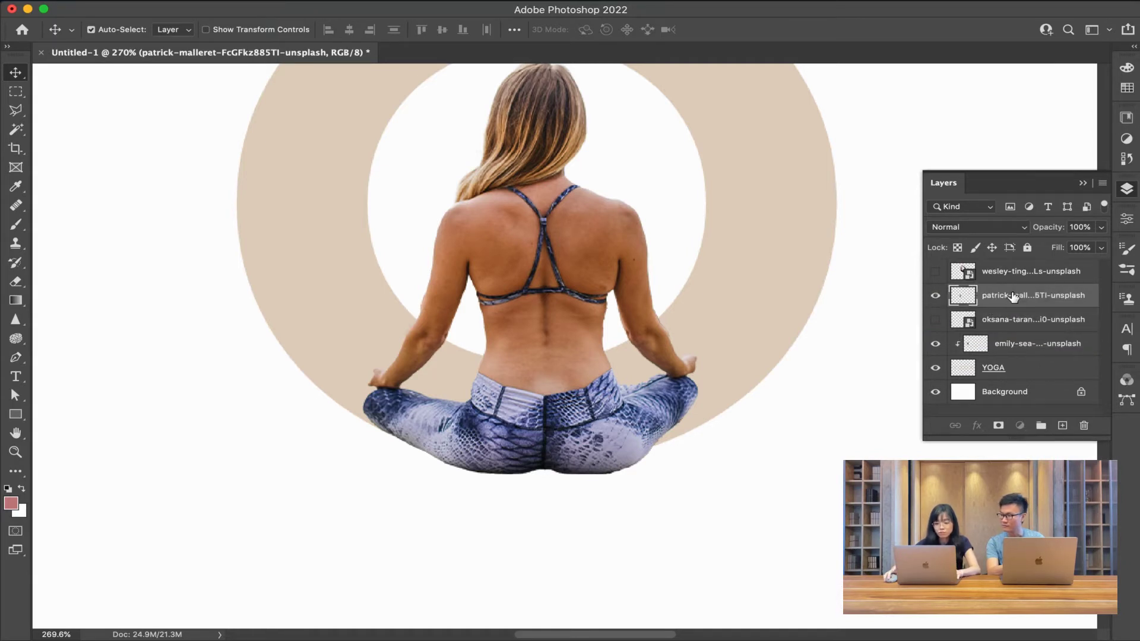
pyautogui.doubleClick(1013, 296)
pyautogui.click(1009, 326)
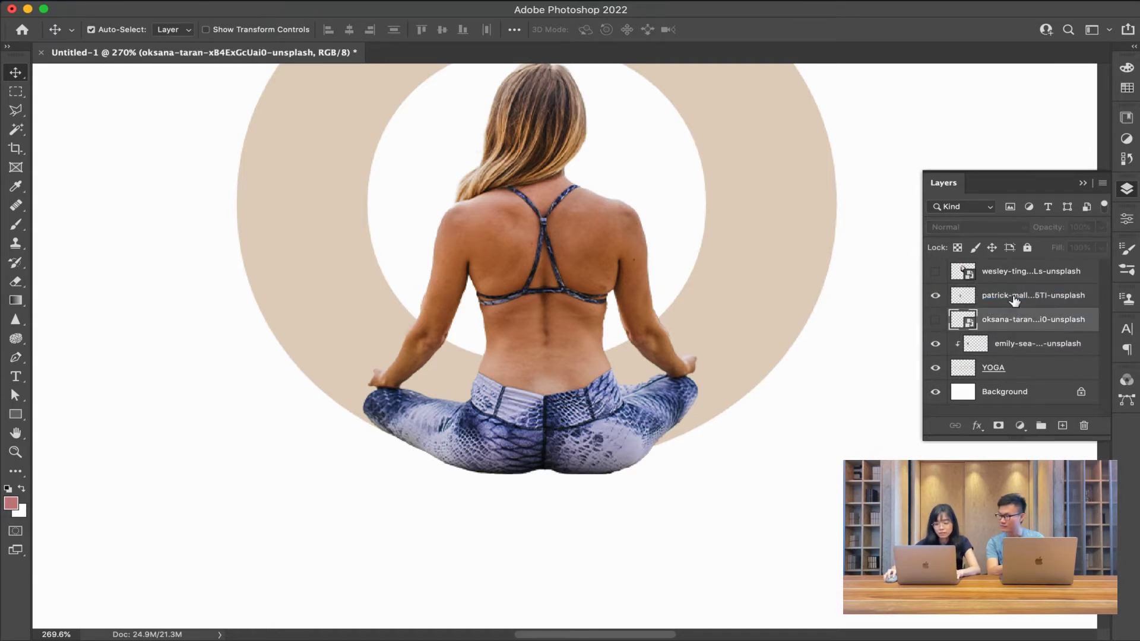
# Step: Move the seated woman layer directly above YOGA in the Layers panel
pyautogui.click(1016, 300)
pyautogui.moveTo(1016, 297); pyautogui.dragTo(1013, 353)
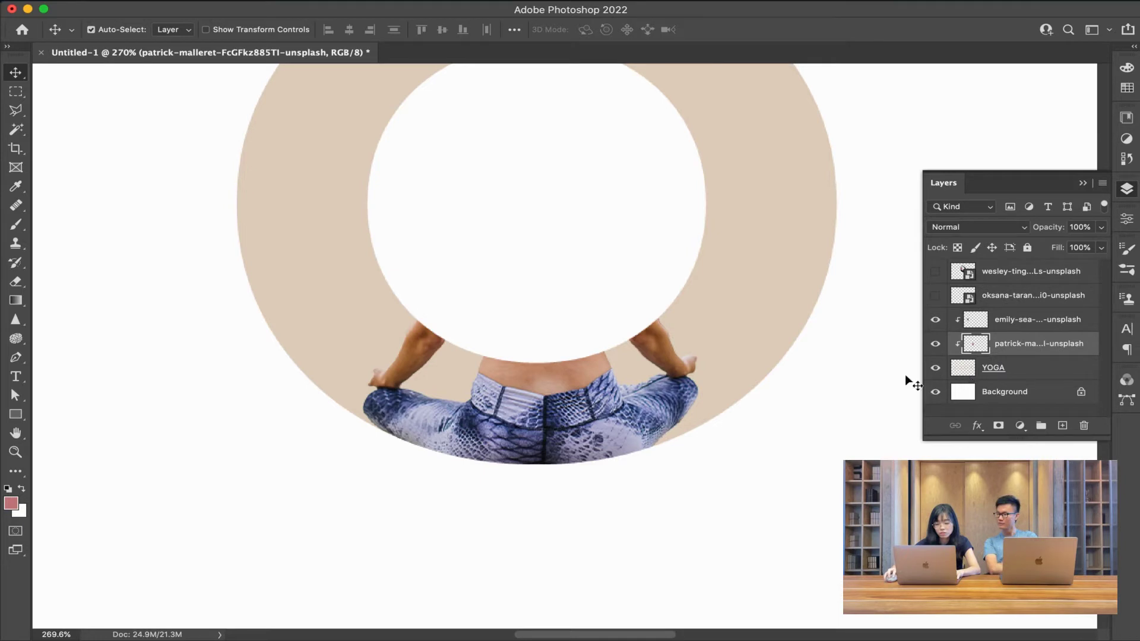
pyautogui.press('ctrl')
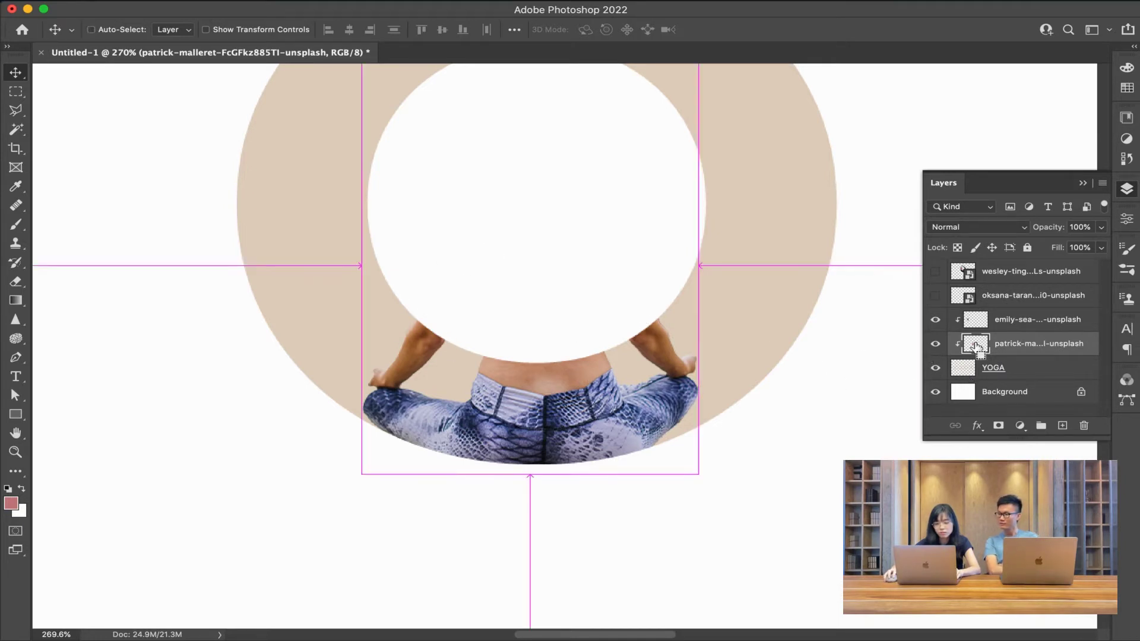
# Step: Load the seated woman's outline as a selection and ready the brush on the YOGA layer
pyautogui.keyDown('ctrl'); pyautogui.click(976, 346); pyautogui.keyUp('ctrl')
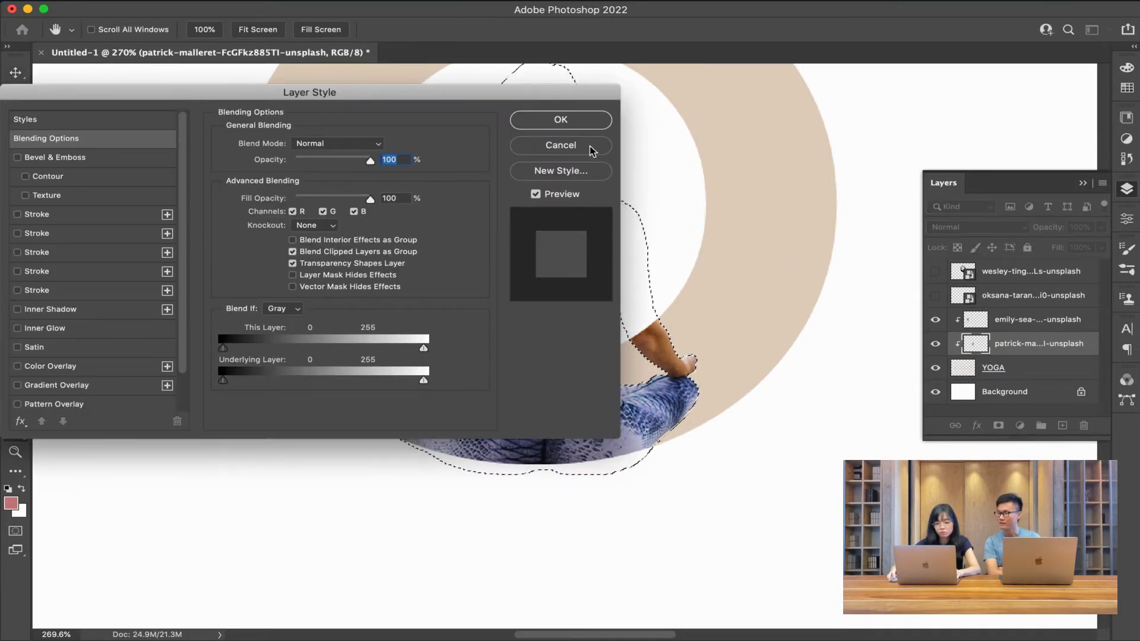
pyautogui.click(559, 151)
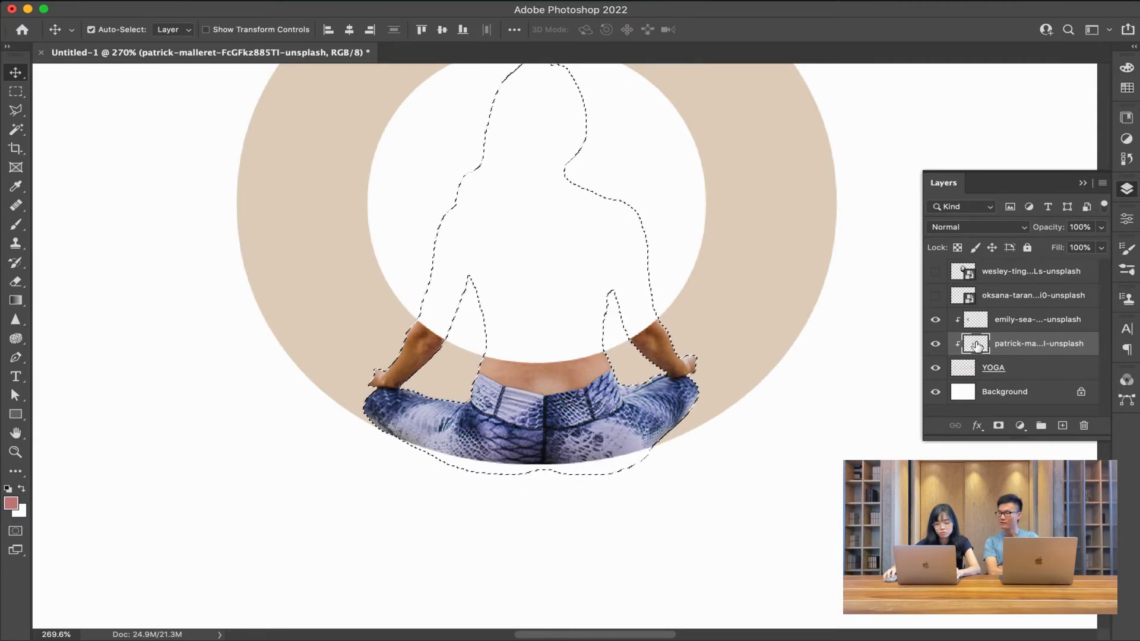
pyautogui.press('b')
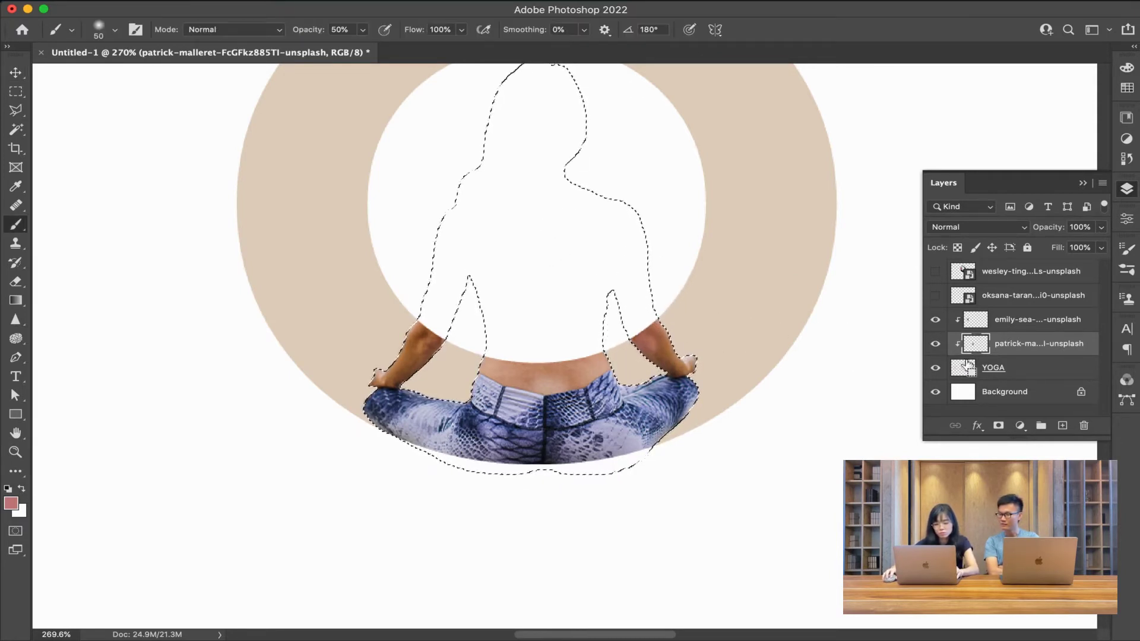
pyautogui.click(987, 371)
# Step: Paint her back and shoulders into the O at 100% opacity, then deselect
pyautogui.moveTo(630, 332)
pyautogui.mouseDown()
pyautogui.moveTo(649, 267)
pyautogui.moveTo(601, 358)
pyautogui.moveTo(611, 229)
pyautogui.moveTo(575, 293)
pyautogui.moveTo(501, 320)
pyautogui.moveTo(566, 319)
pyautogui.mouseUp()
pyautogui.press('1')
pyautogui.press('0')
pyautogui.moveTo(633, 342)
pyautogui.mouseDown()
pyautogui.moveTo(415, 313)
pyautogui.moveTo(441, 307)
pyautogui.moveTo(471, 153)
pyautogui.moveTo(492, 159)
pyautogui.moveTo(494, 265)
pyautogui.moveTo(509, 191)
pyautogui.moveTo(547, 325)
pyautogui.moveTo(479, 318)
pyautogui.moveTo(535, 290)
pyautogui.moveTo(542, 158)
pyautogui.moveTo(555, 326)
pyautogui.moveTo(527, 326)
pyautogui.moveTo(474, 279)
pyautogui.mouseUp()
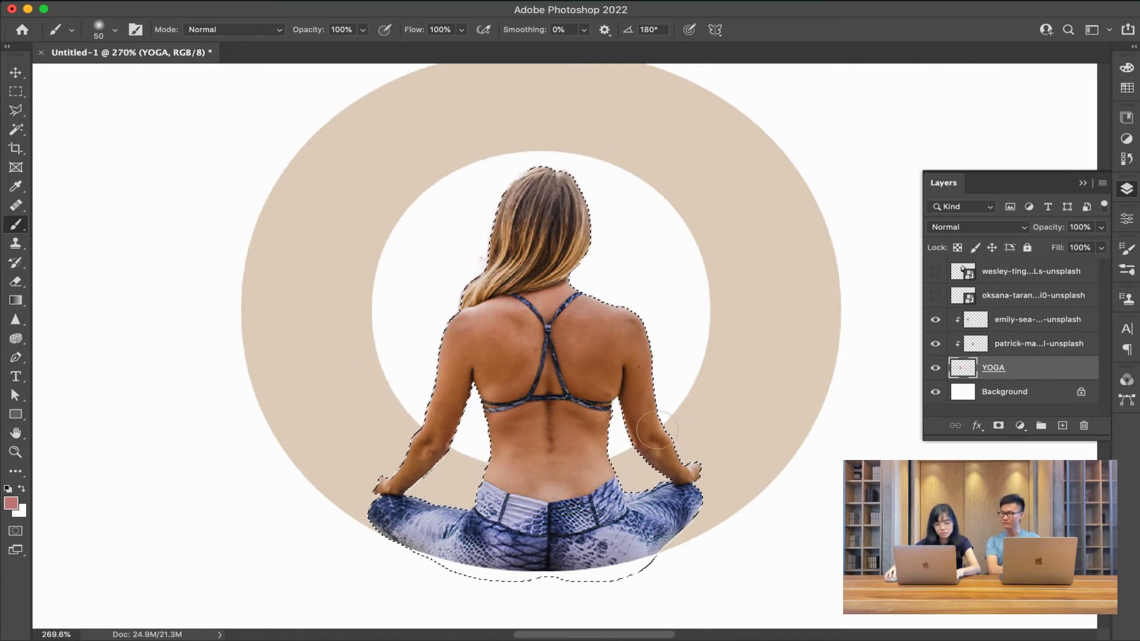
pyautogui.hotkey('ctrl', 'd')
# Step: Show the standing dancer layer and drag the photo to the right
pyautogui.scroll(-1, 683, 404)
pyautogui.scroll(-2, 687, 392)
pyautogui.scroll(-3, 687, 392)
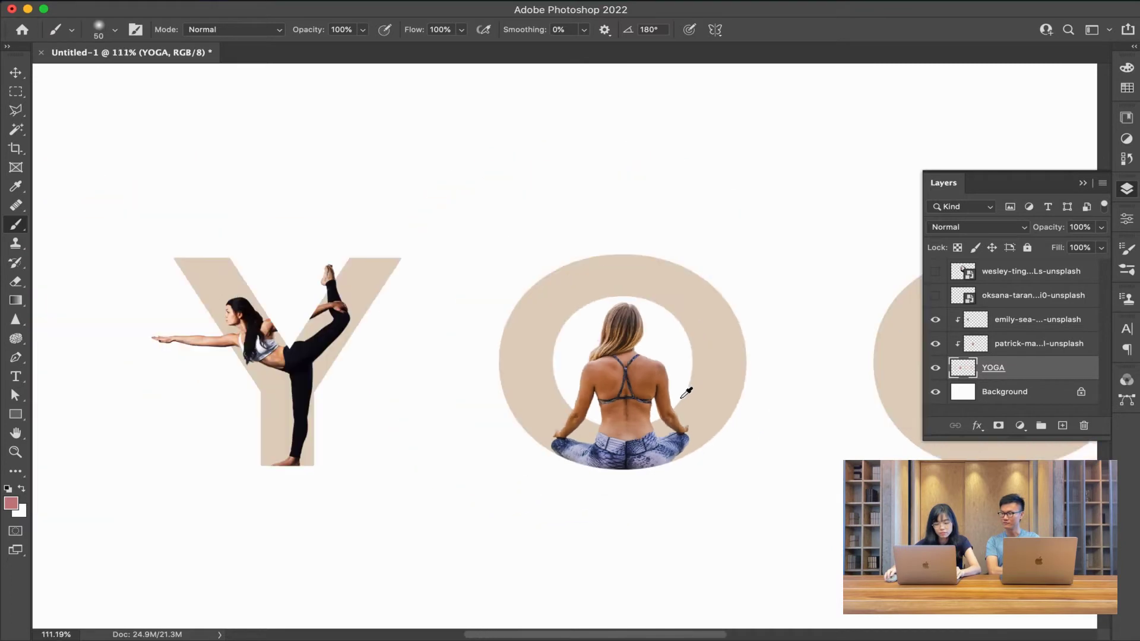
pyautogui.hscroll(10, 645, 398)
pyautogui.hscroll(3, 675, 386)
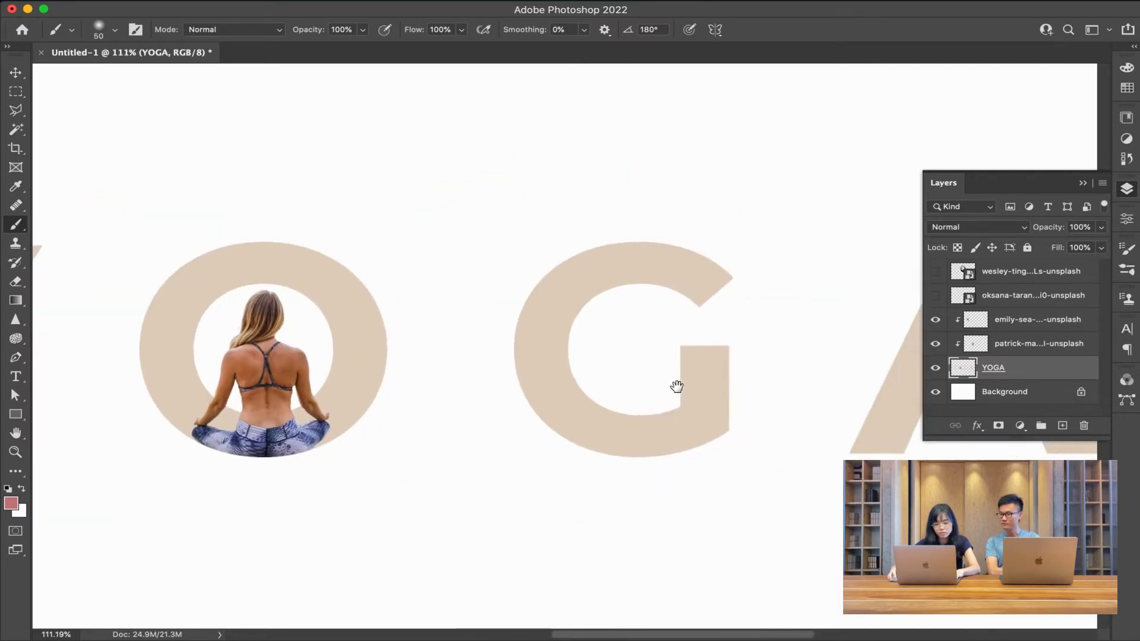
pyautogui.hscroll(3, 591, 329)
pyautogui.click(936, 272)
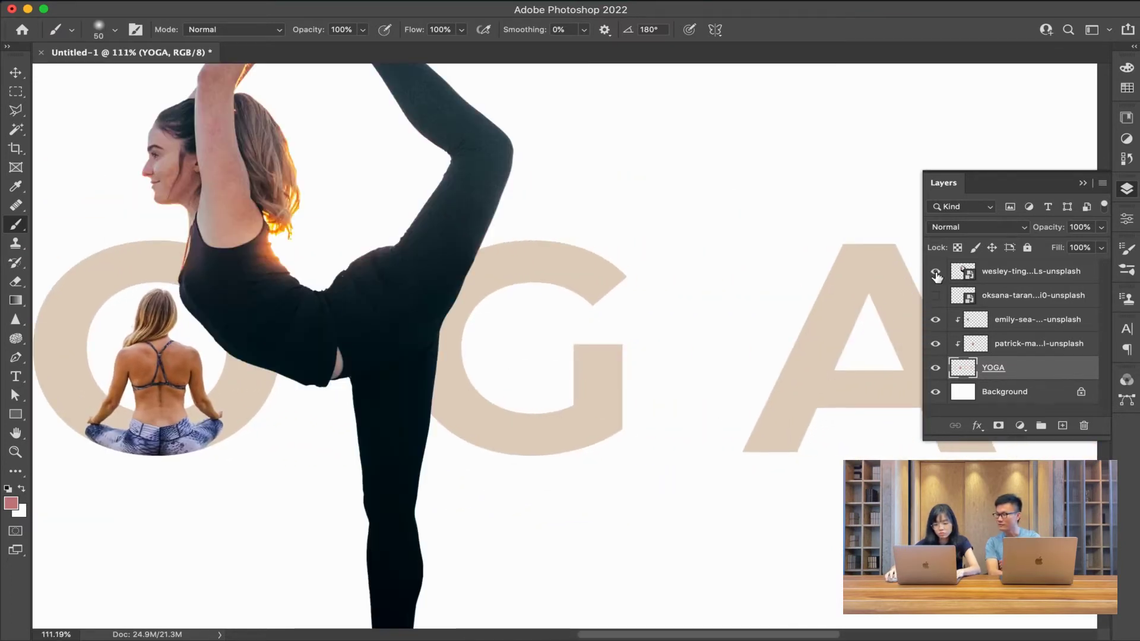
pyautogui.press('v')
pyautogui.moveTo(430, 327); pyautogui.dragTo(606, 304)
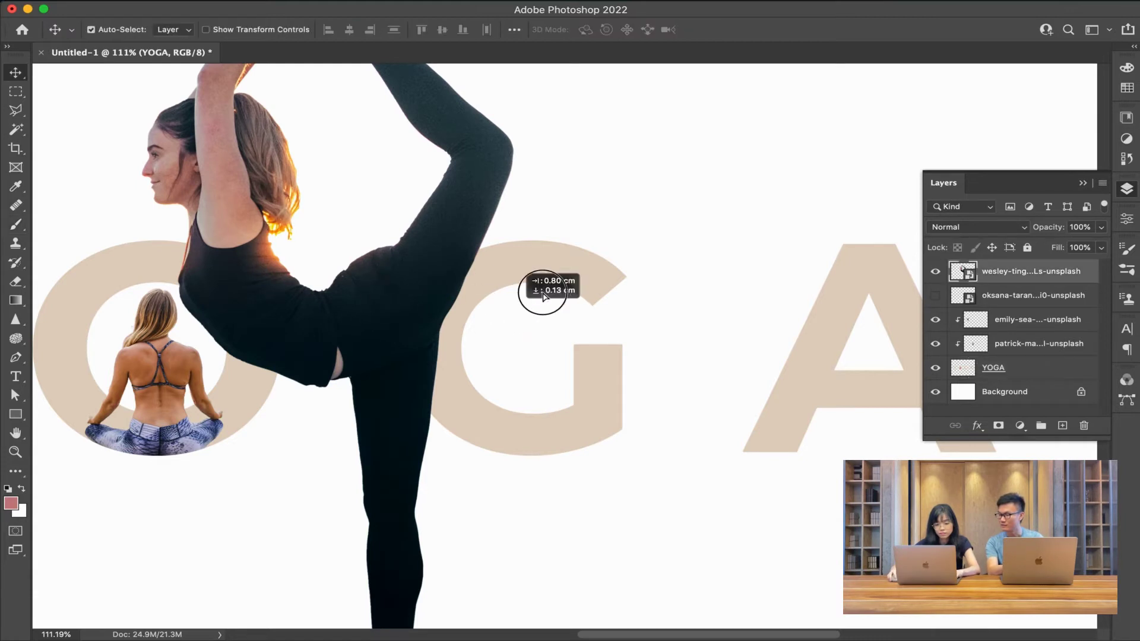
# Step: Undo an accidental grouping, then shrink the standing dancer and move her onto the G
pyautogui.hotkey('ctrl', 'g')
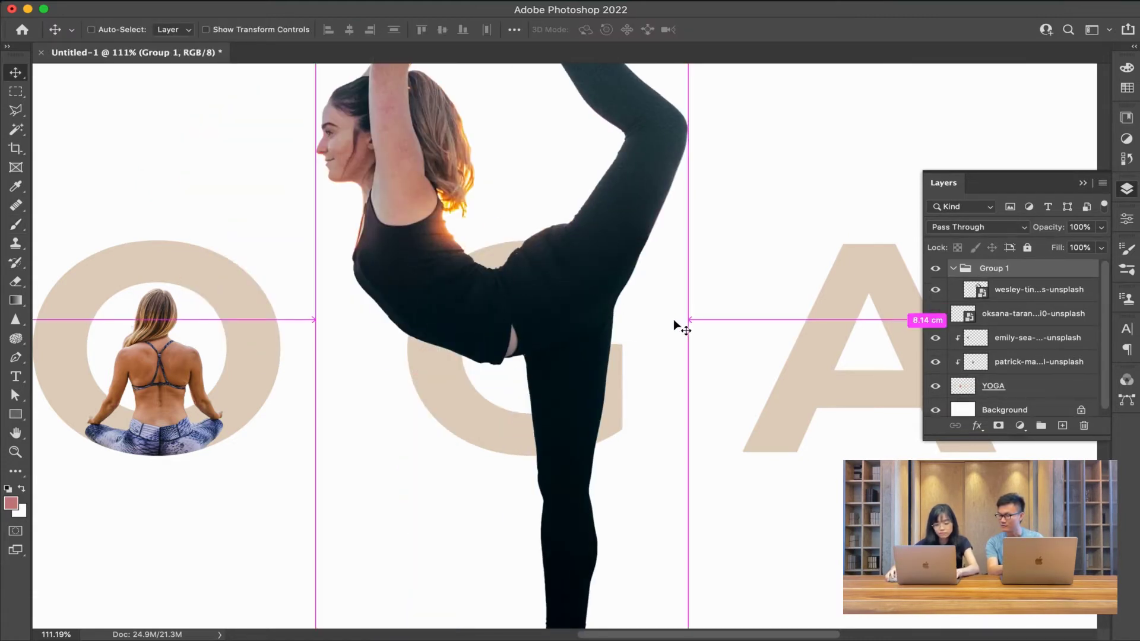
pyautogui.hotkey('ctrl', 't')
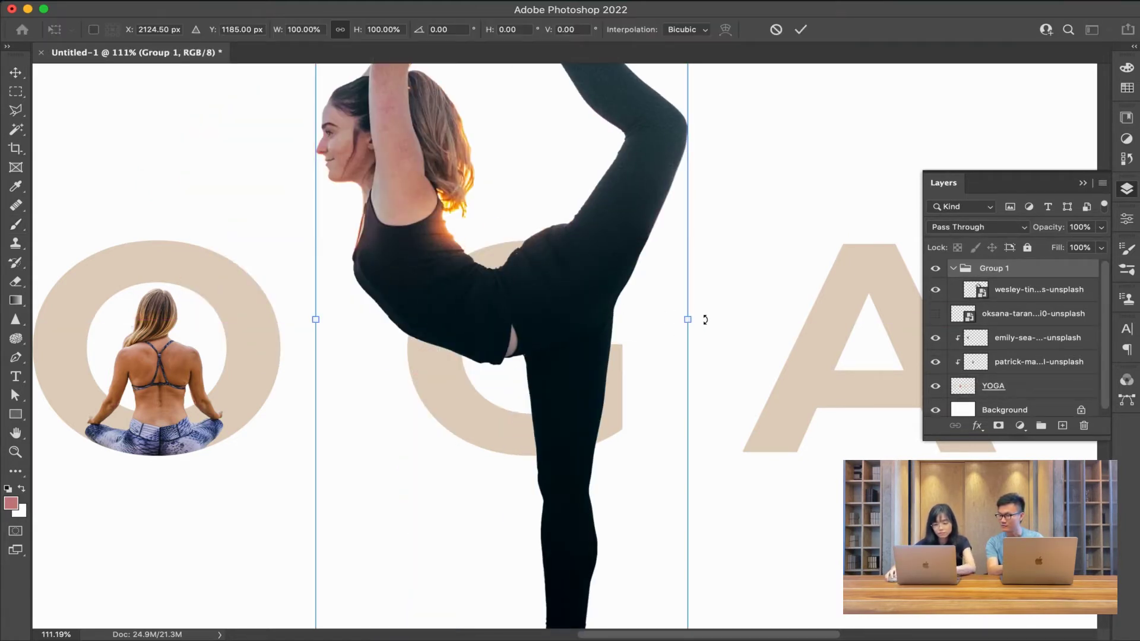
pyautogui.press('Escape')
pyautogui.hotkey('ctrl', 'shift', 'g')
pyautogui.hotkey('ctrl', 't')
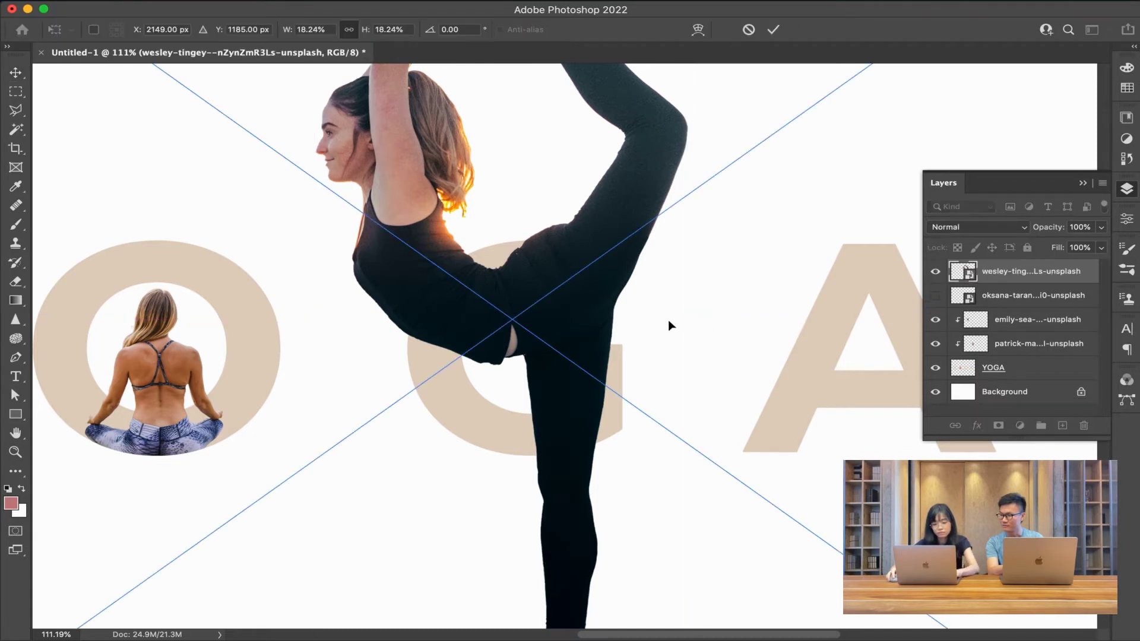
pyautogui.hotkey('ctrl', '0')
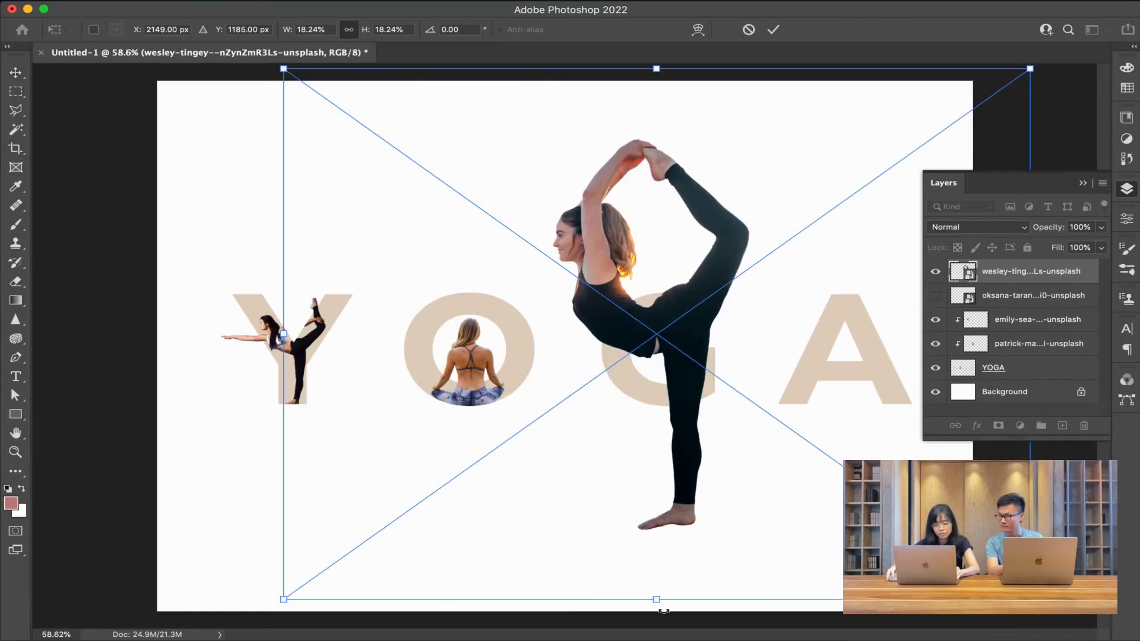
pyautogui.moveTo(657, 600); pyautogui.dragTo(661, 263)
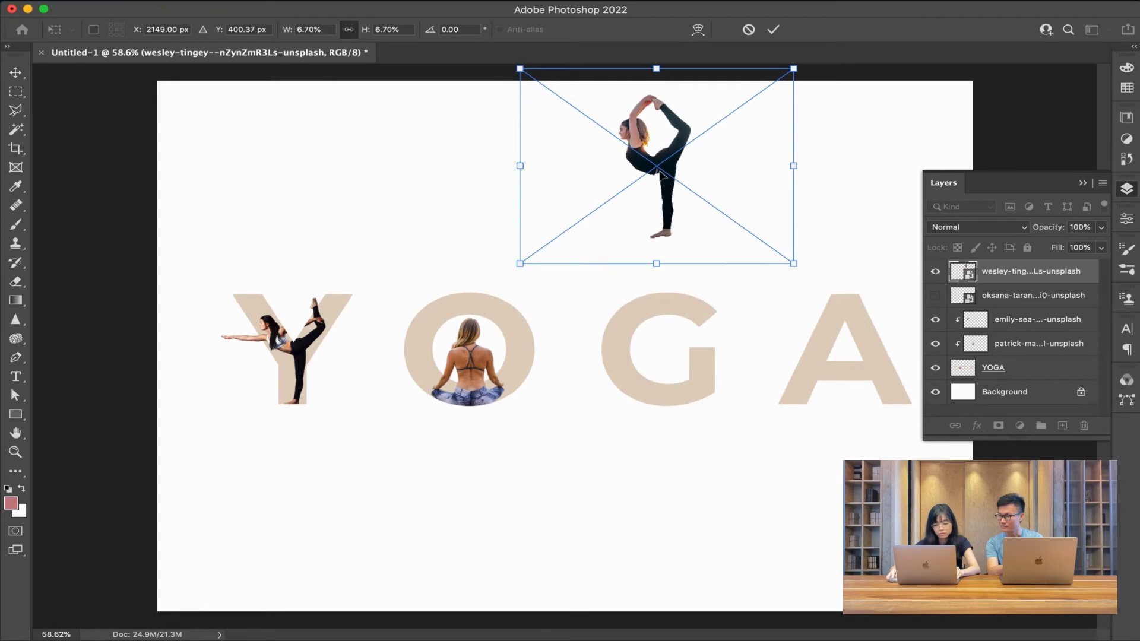
pyautogui.moveTo(662, 201); pyautogui.dragTo(653, 410)
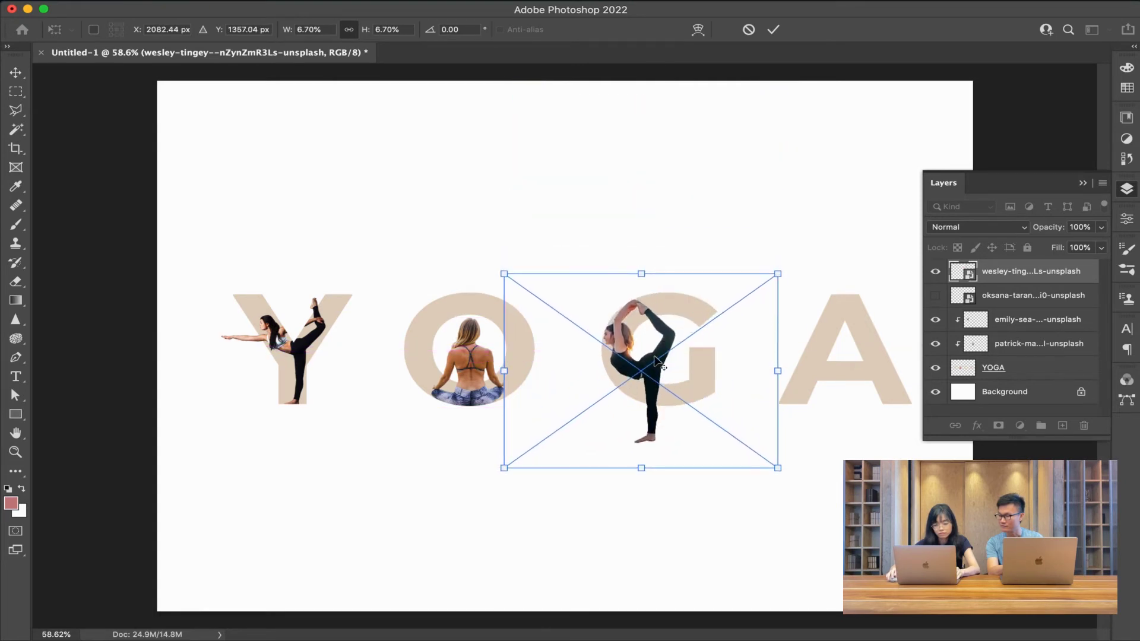
# Step: Shrink the dancer slightly more and align her with the top of the letters
pyautogui.scroll(3, 657, 362)
pyautogui.moveTo(658, 362); pyautogui.dragTo(679, 381)
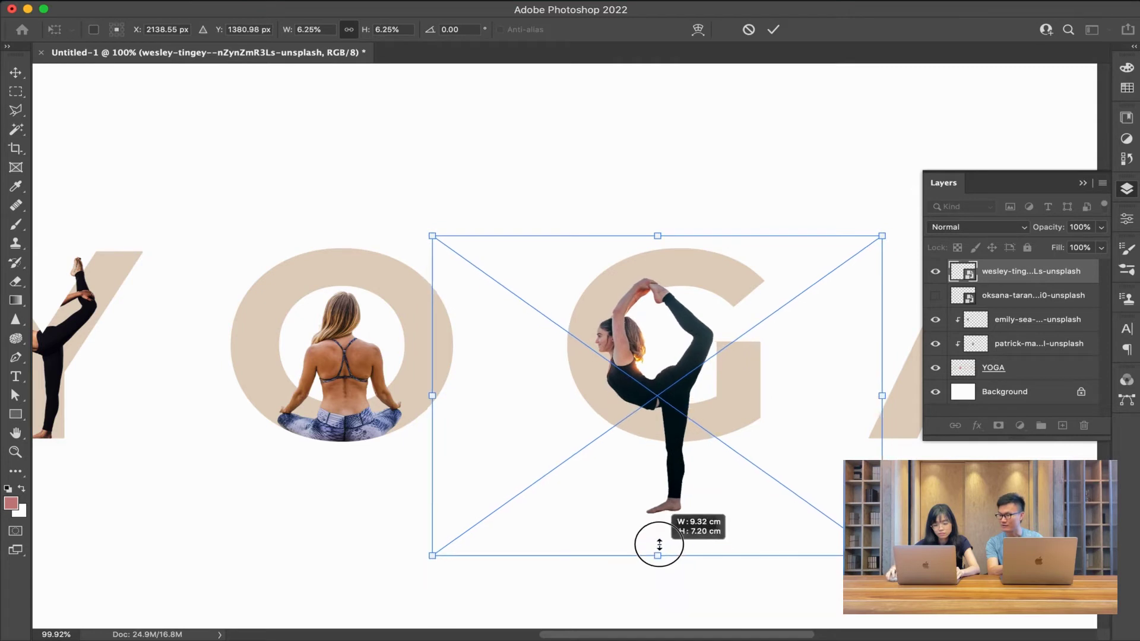
pyautogui.moveTo(655, 572); pyautogui.dragTo(662, 522)
pyautogui.moveTo(680, 383); pyautogui.dragTo(679, 395)
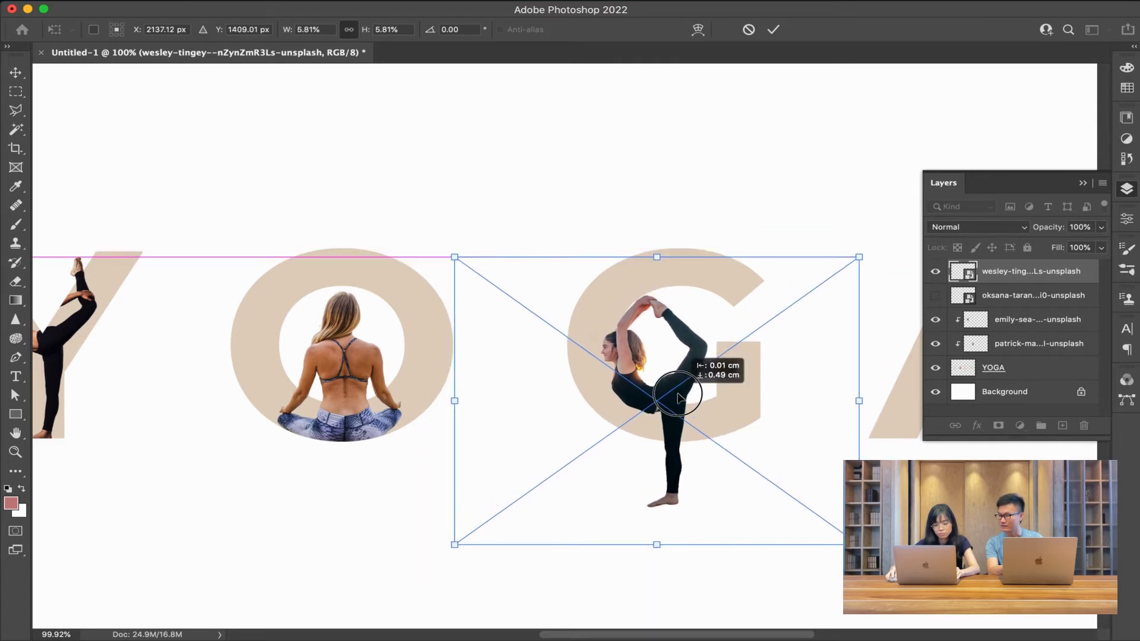
pyautogui.press('Return')
# Step: Fine-tune the dancer's position and size so she is centred over the G
pyautogui.scroll(3, 676, 398)
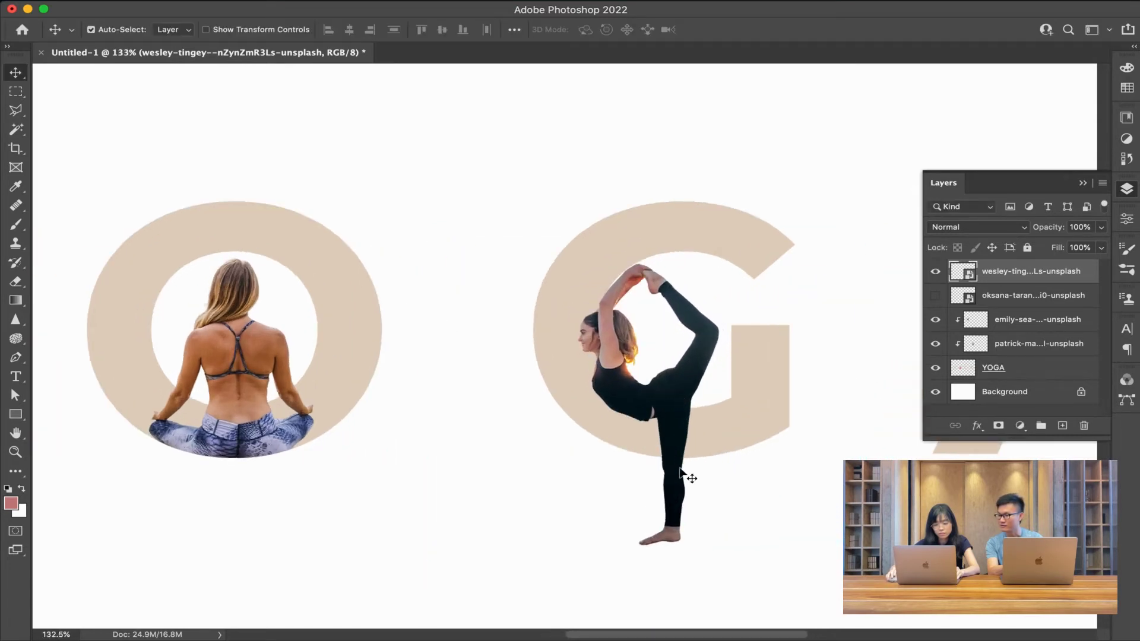
pyautogui.moveTo(656, 365); pyautogui.dragTo(658, 394)
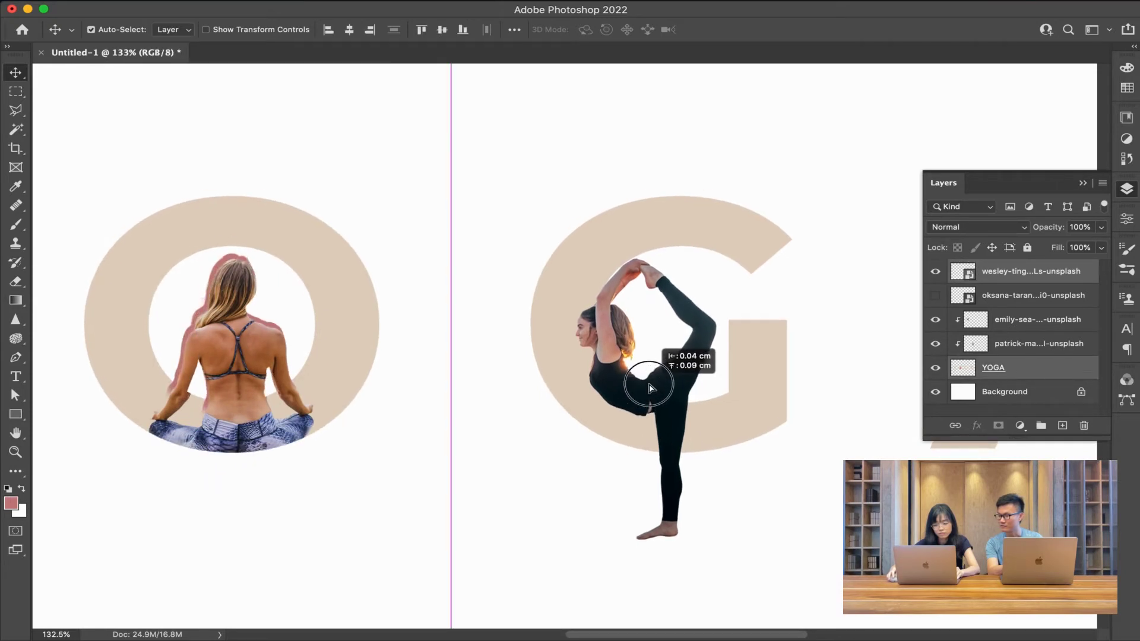
pyautogui.moveTo(656, 393); pyautogui.dragTo(662, 395)
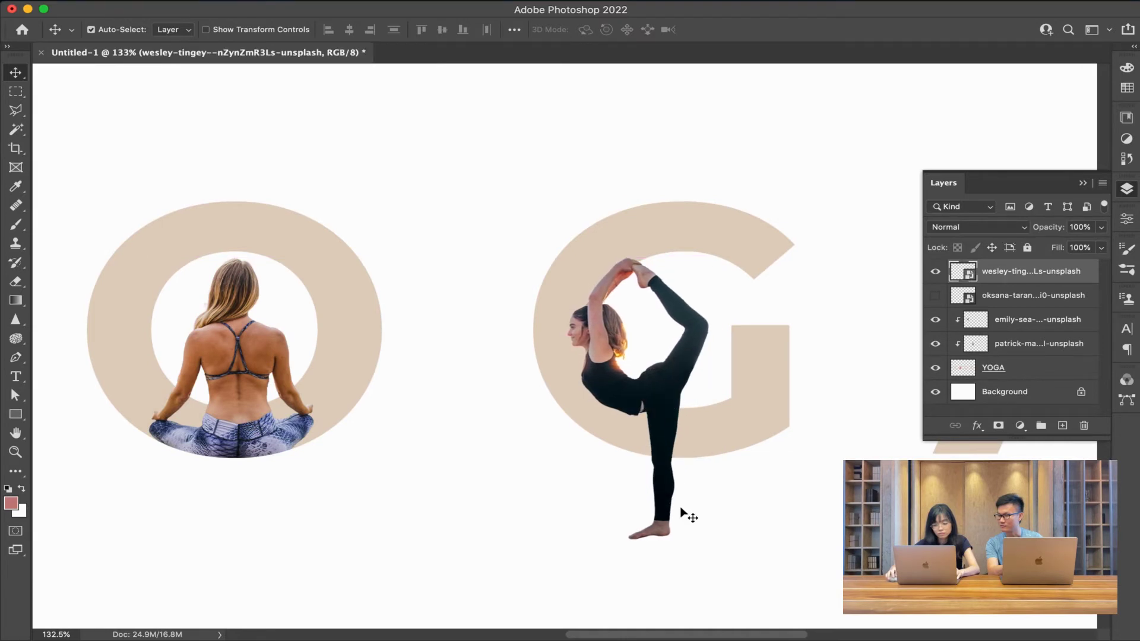
pyautogui.hotkey('ctrl', 't')
pyautogui.moveTo(645, 585); pyautogui.dragTo(643, 562)
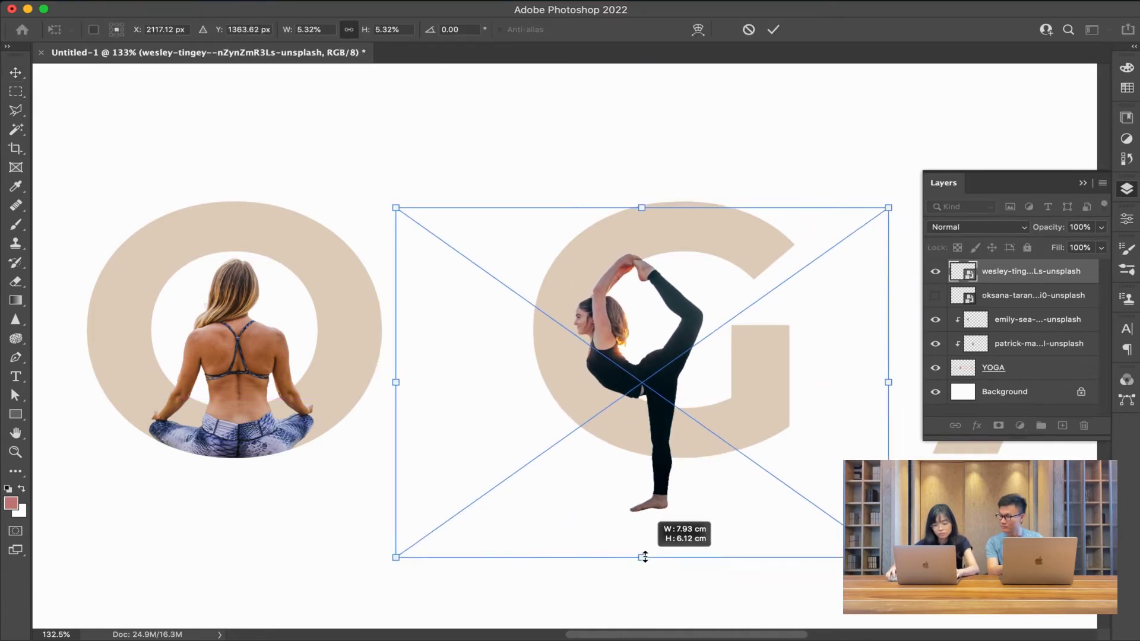
pyautogui.moveTo(654, 397); pyautogui.dragTo(651, 409)
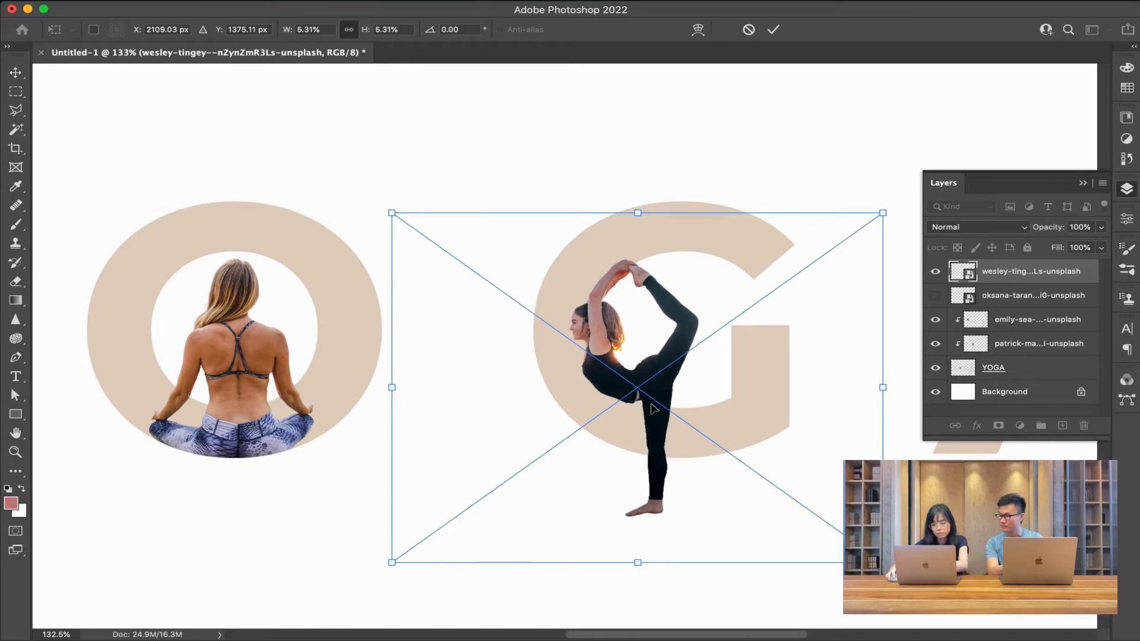
pyautogui.press('Return')
# Step: Rasterize the standing dancer layer and clip it into the YOGA letters
pyautogui.rightClick(1002, 275)
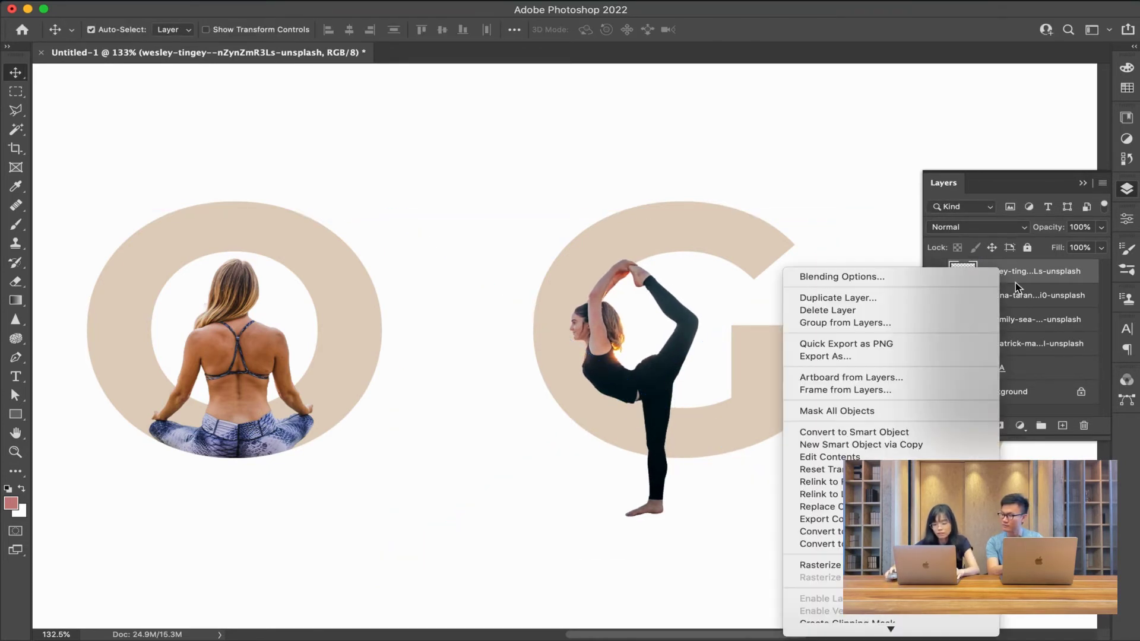
pyautogui.click(820, 565)
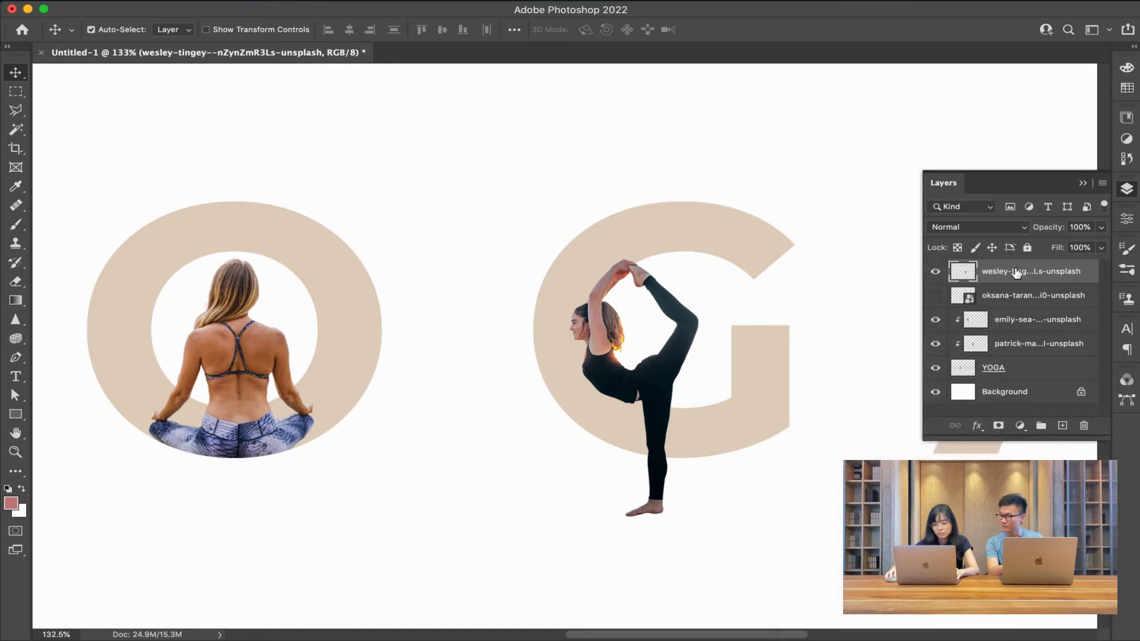
pyautogui.moveTo(1017, 274); pyautogui.dragTo(1011, 332)
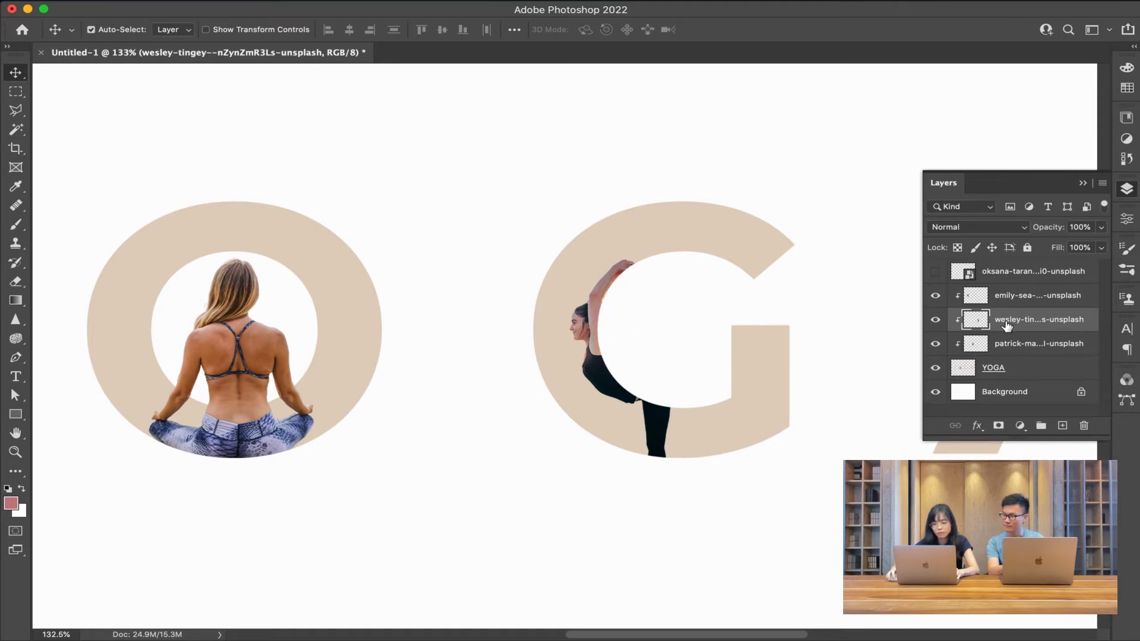
# Step: Load the dancer's outline as a selection and ready the brush on the YOGA layer
pyautogui.press('super')
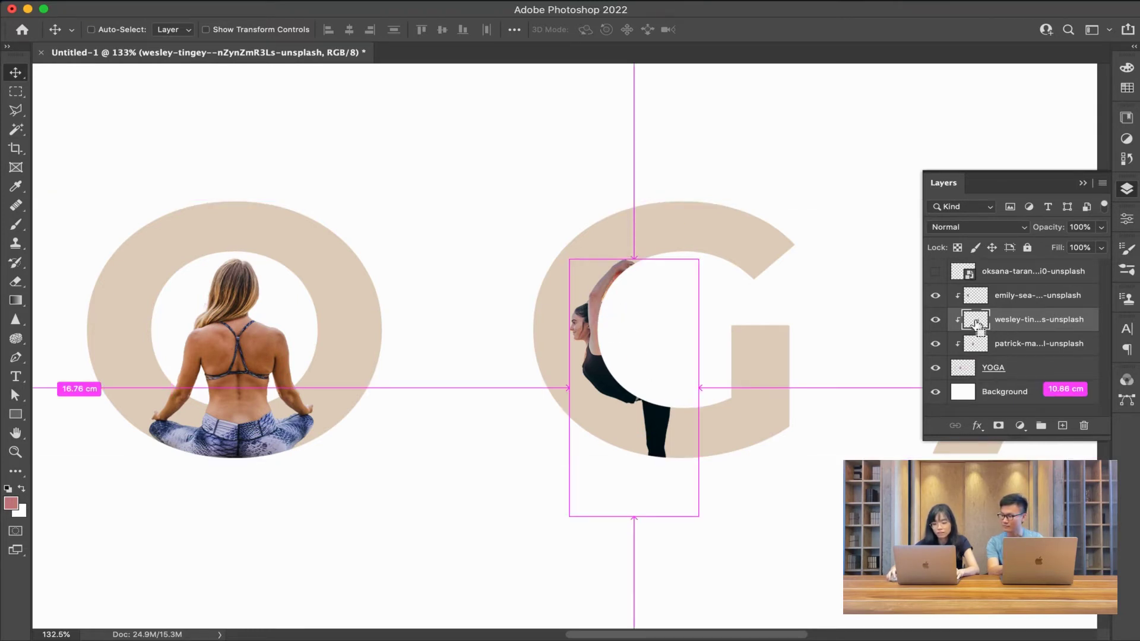
pyautogui.keyDown('super'); pyautogui.click(977, 324); pyautogui.keyUp('super')
pyautogui.doubleClick(977, 323)
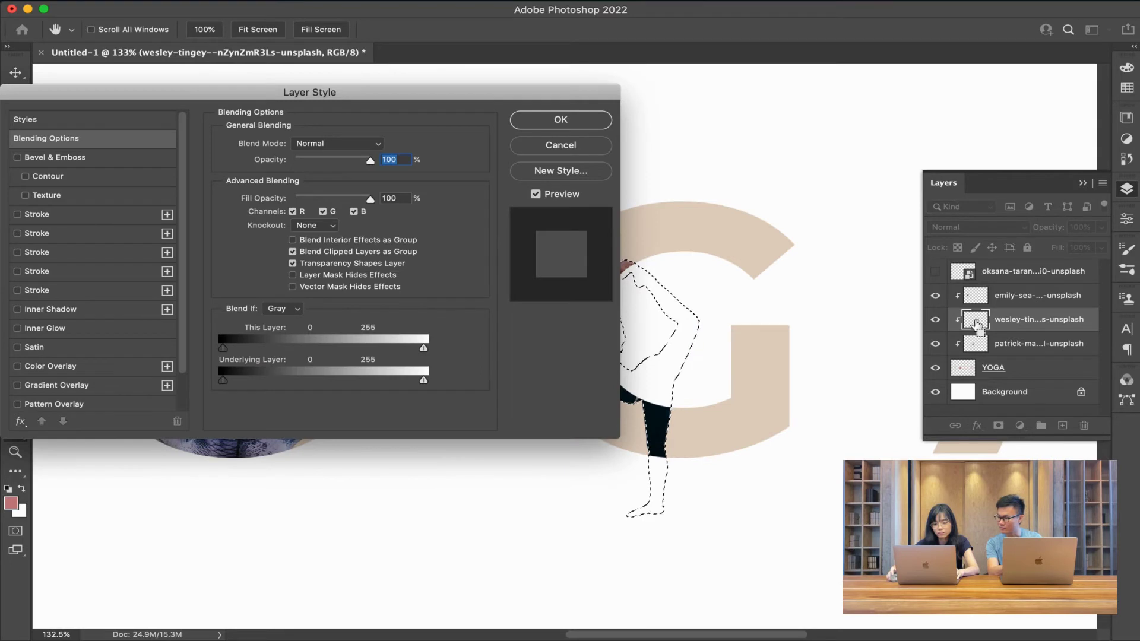
pyautogui.click(593, 153)
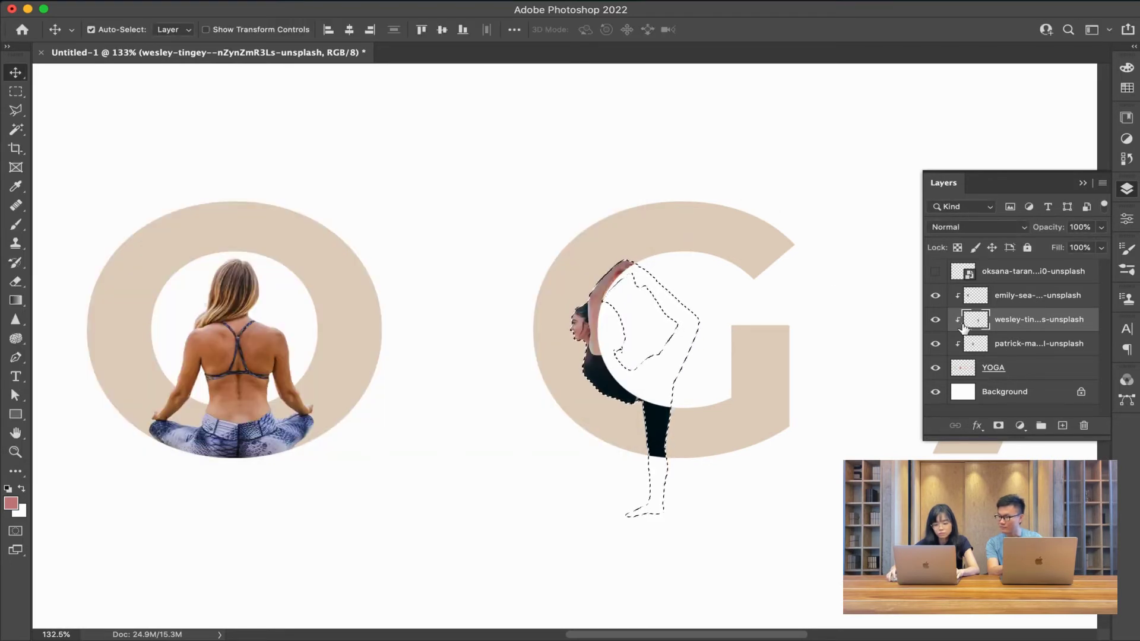
pyautogui.press('b')
pyautogui.click(1013, 368)
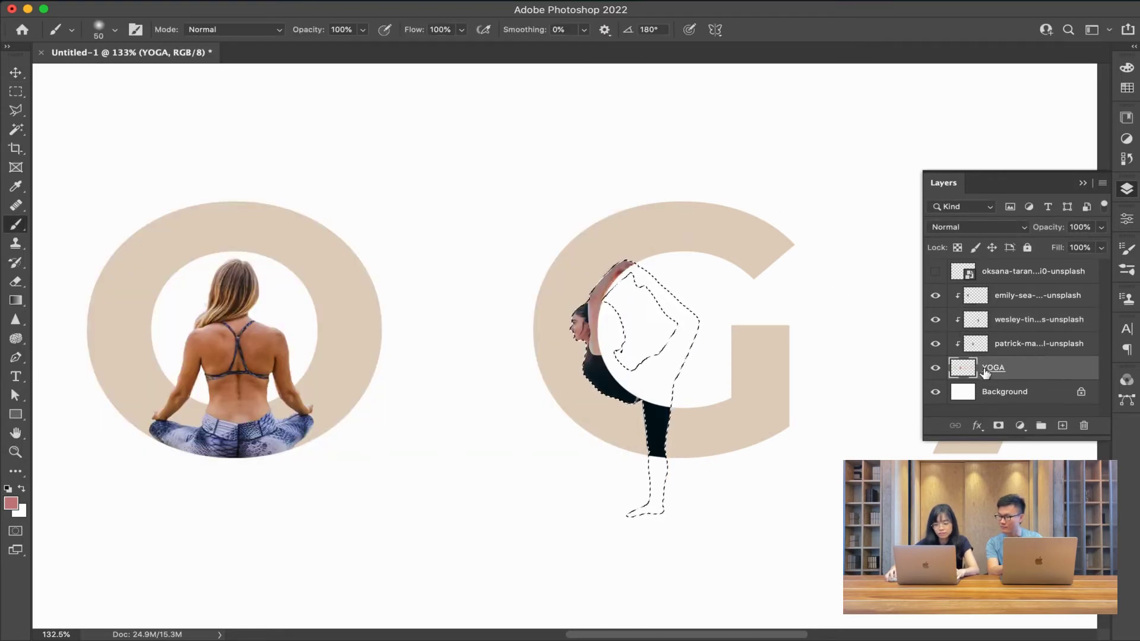
# Step: Paint the dancer's hair, arm and raised leg into the G, then deselect
pyautogui.moveTo(618, 285); pyautogui.dragTo(608, 354)
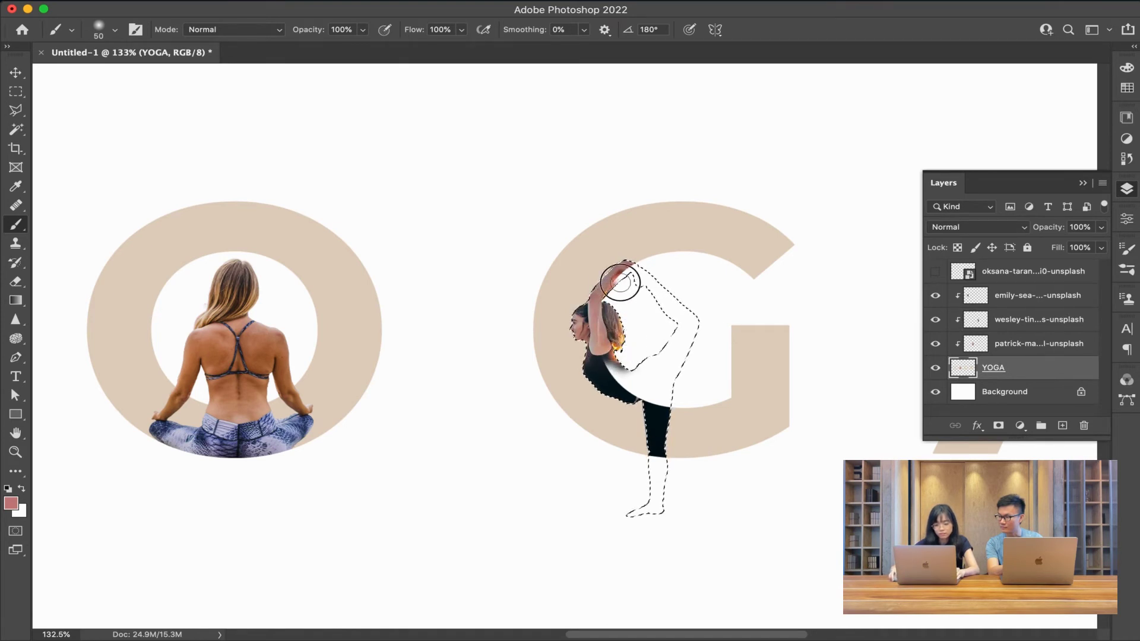
pyautogui.moveTo(654, 285)
pyautogui.mouseDown()
pyautogui.moveTo(659, 460)
pyautogui.moveTo(667, 367)
pyautogui.moveTo(649, 359)
pyautogui.moveTo(651, 376)
pyautogui.moveTo(662, 337)
pyautogui.mouseUp()
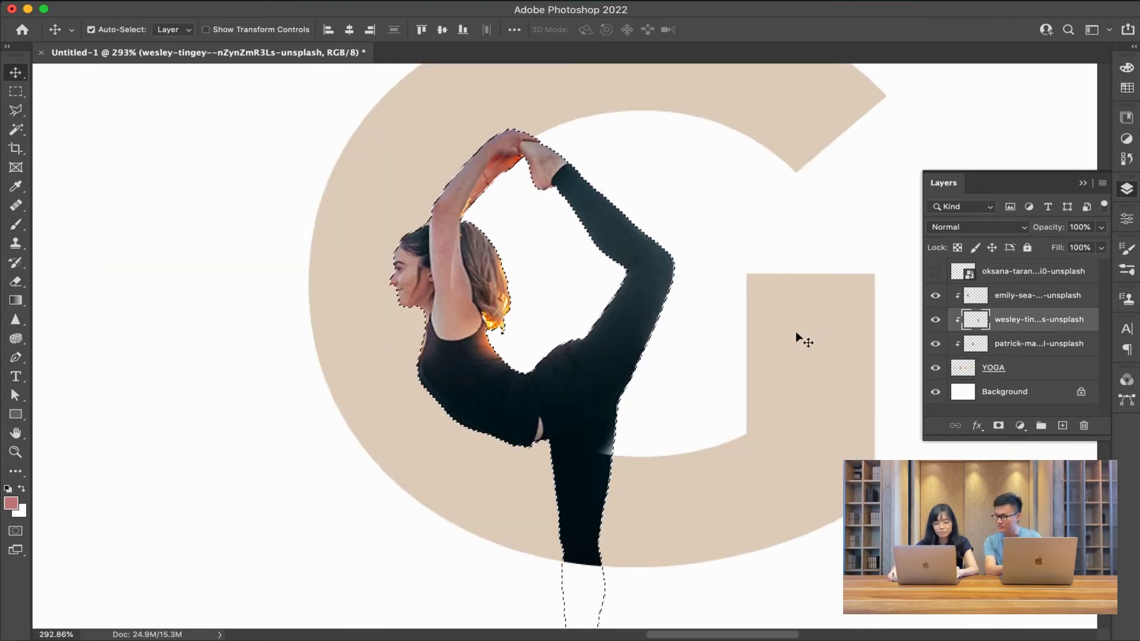
pyautogui.hotkey('ctrl', 'd')
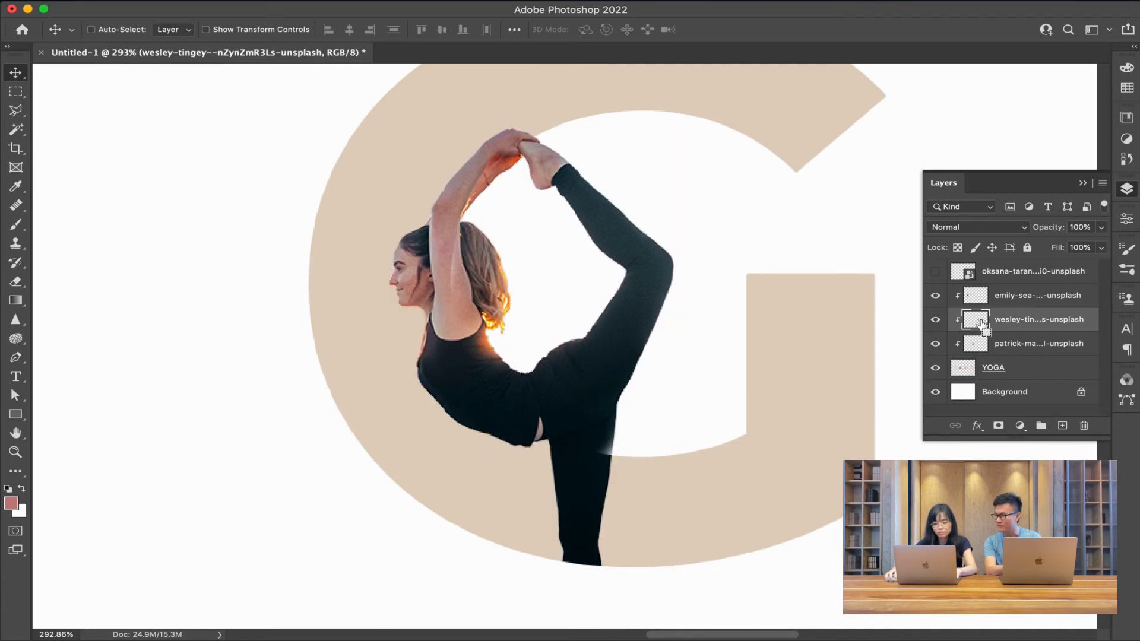
# Step: Reload the dancer's outline, undo a wrong-layer stroke, and reselect the YOGA layer
pyautogui.press('ctrl')
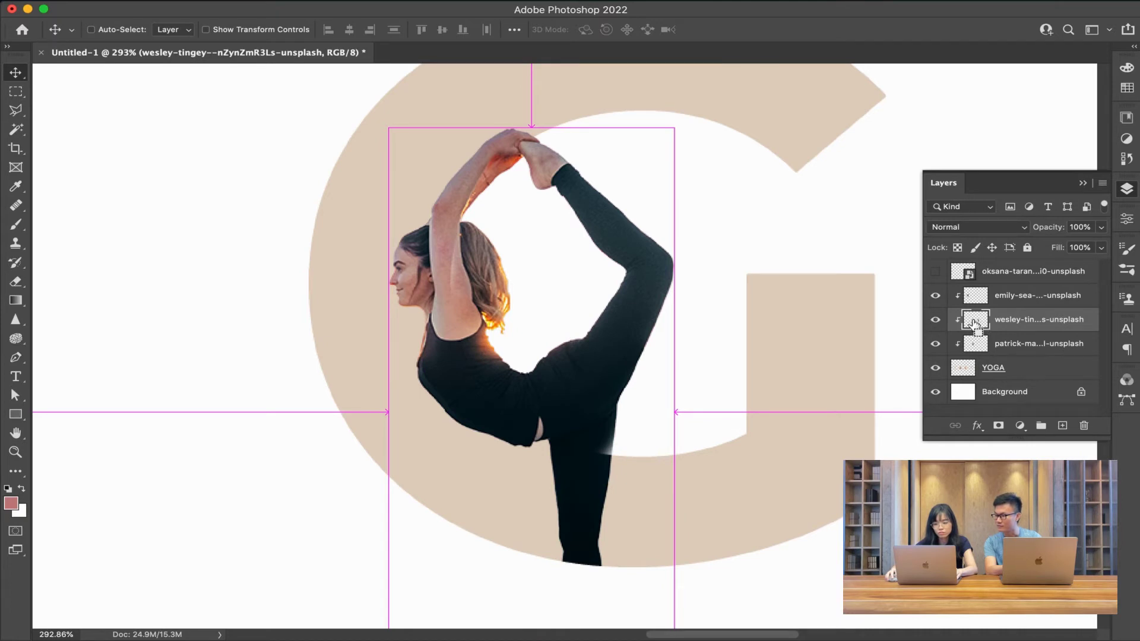
pyautogui.keyDown('ctrl'); pyautogui.click(974, 324); pyautogui.keyUp('ctrl')
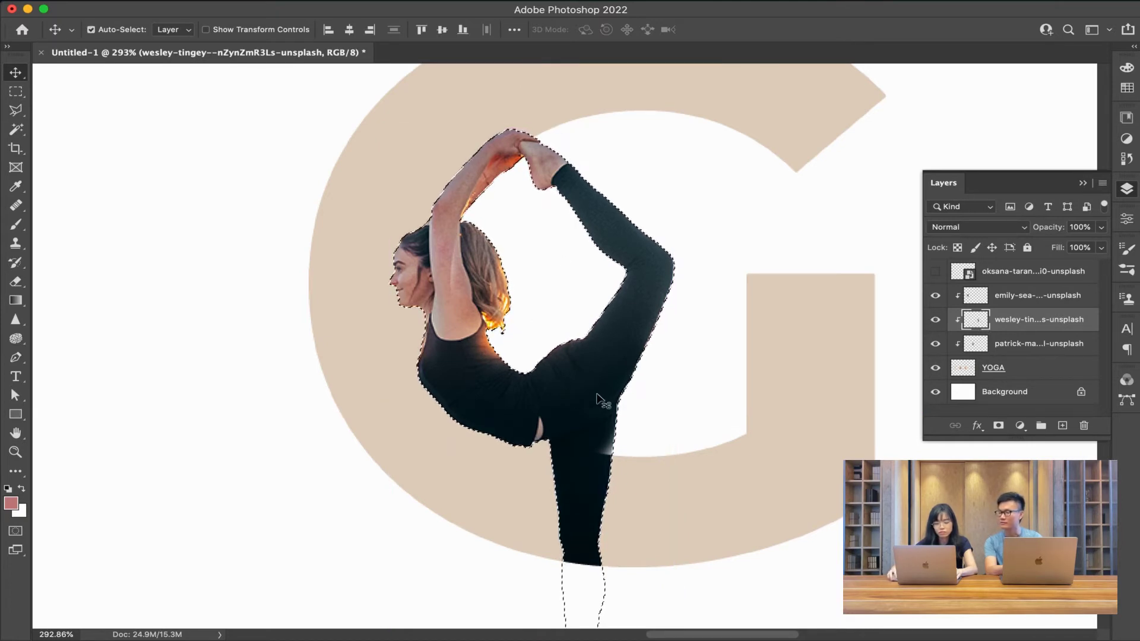
pyautogui.press('b')
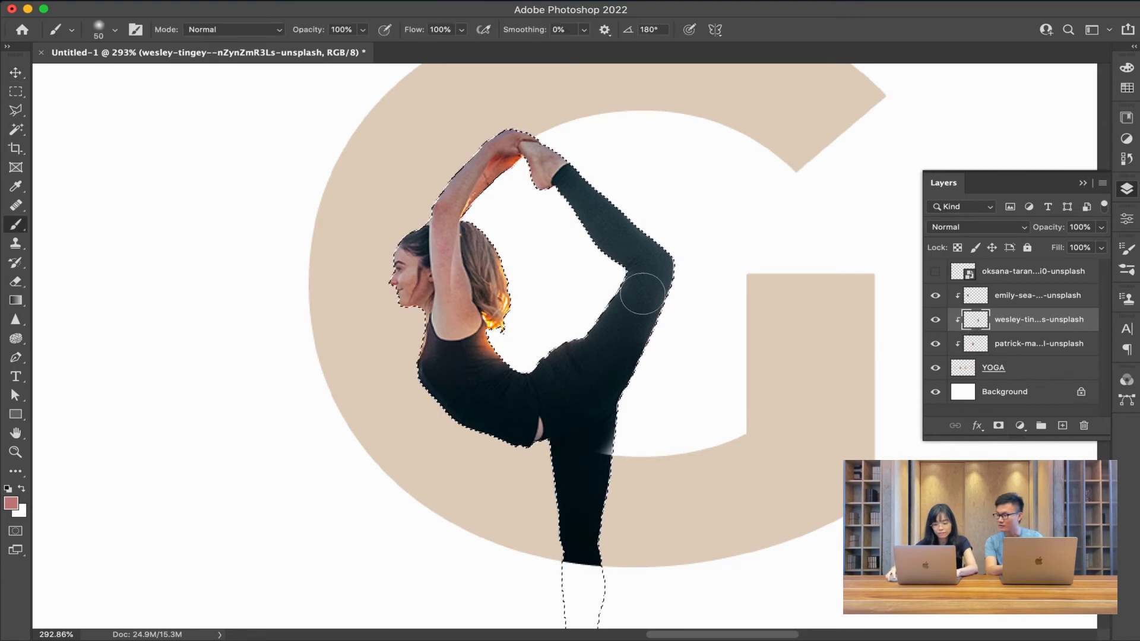
pyautogui.moveTo(591, 387); pyautogui.dragTo(588, 558)
pyautogui.hotkey('ctrl', 'z')
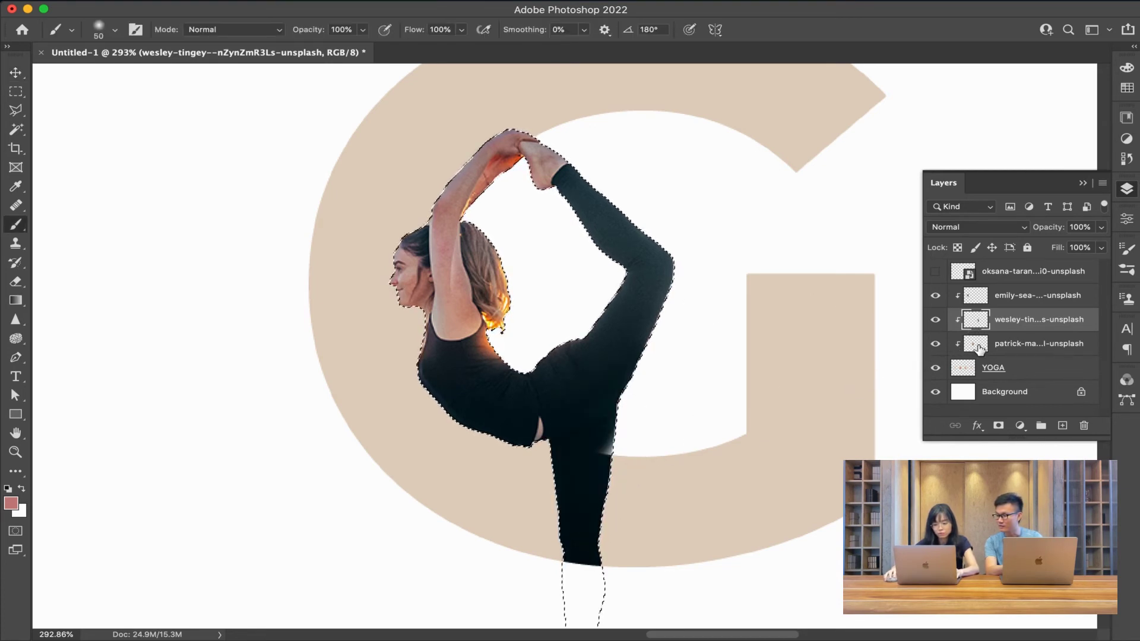
pyautogui.click(980, 346)
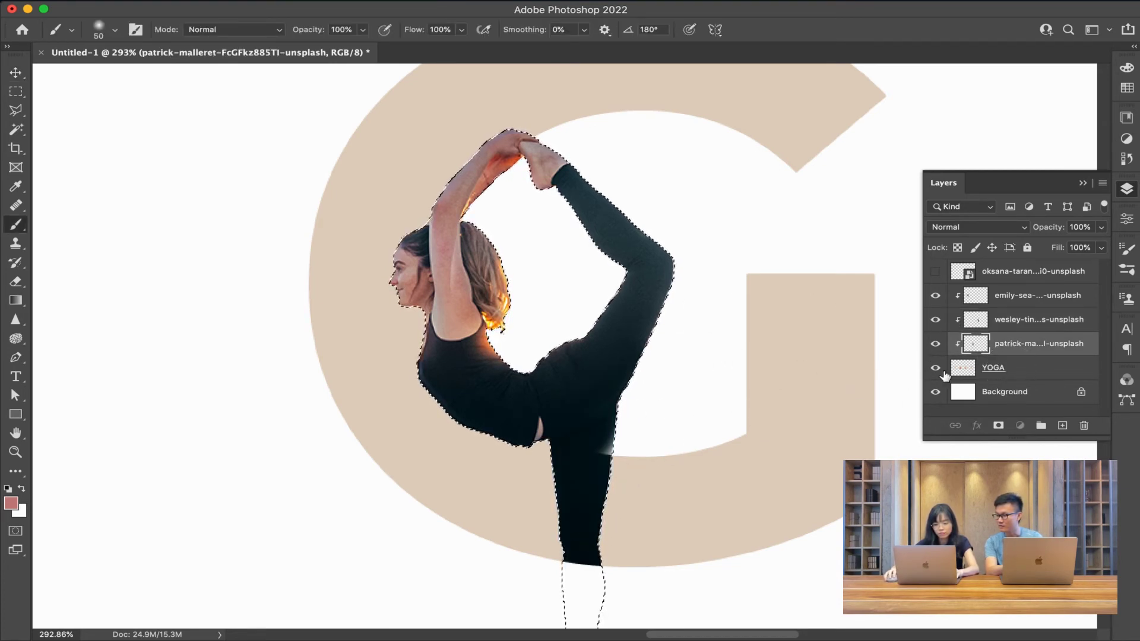
pyautogui.click(945, 373)
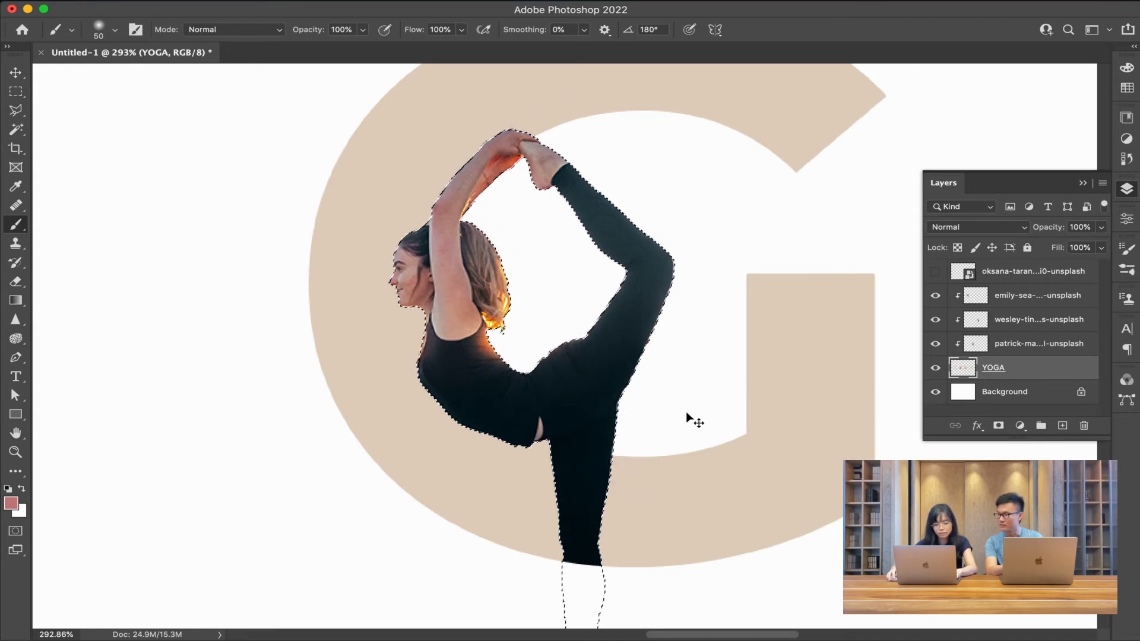
pyautogui.scroll(-5, 683, 410)
pyautogui.hscroll(5, 487, 404)
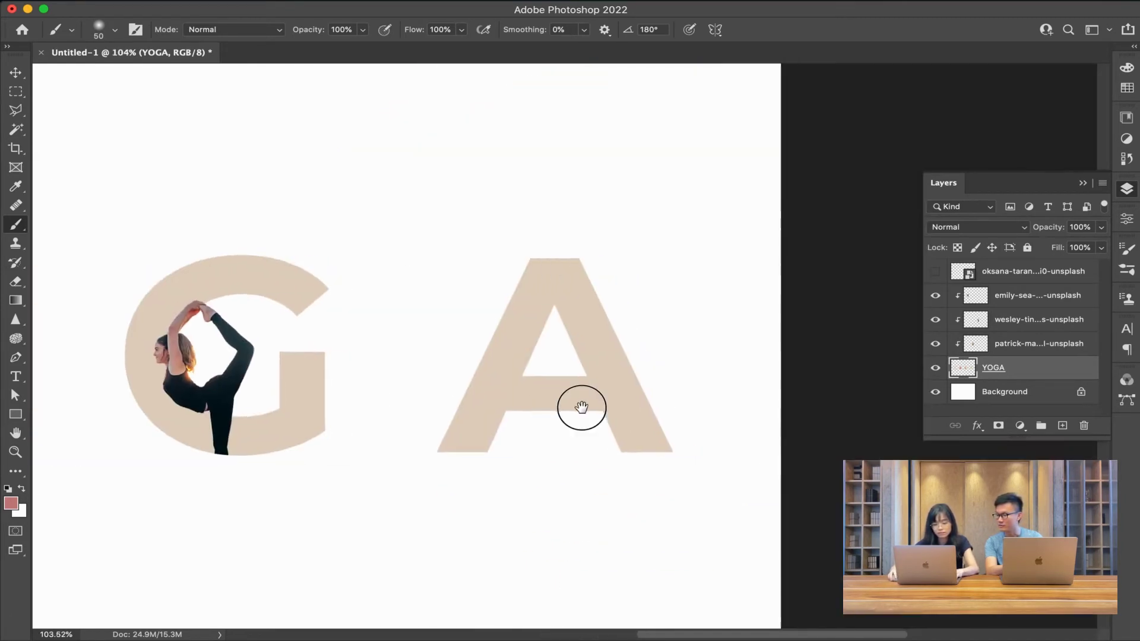
pyautogui.click(936, 272)
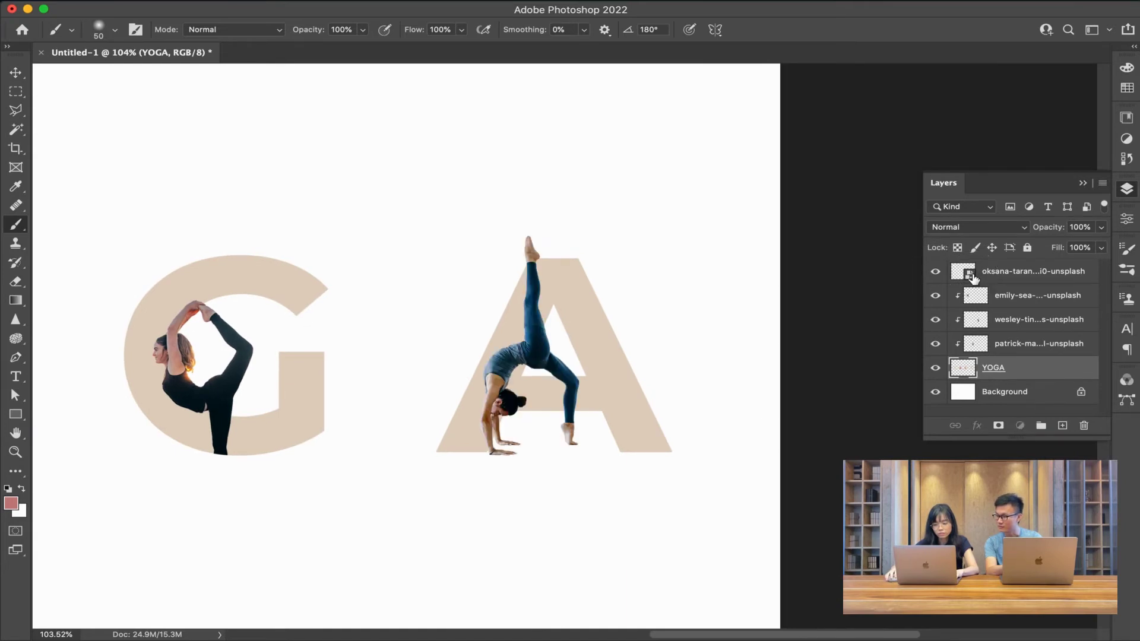
pyautogui.click(993, 275)
pyautogui.rightClick(984, 273)
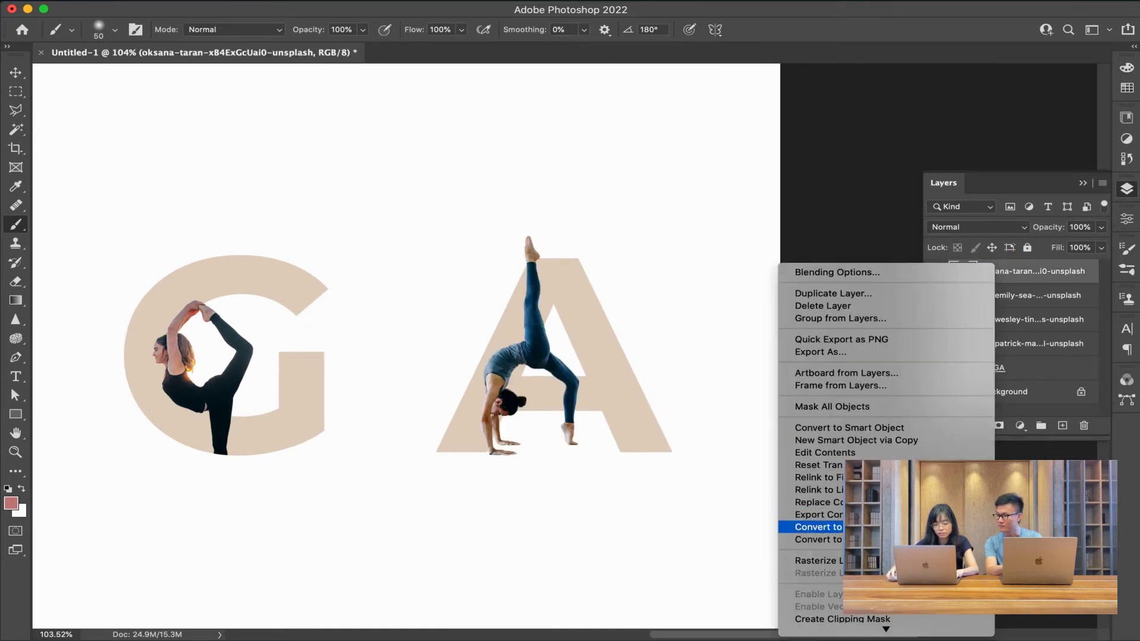
pyautogui.click(841, 562)
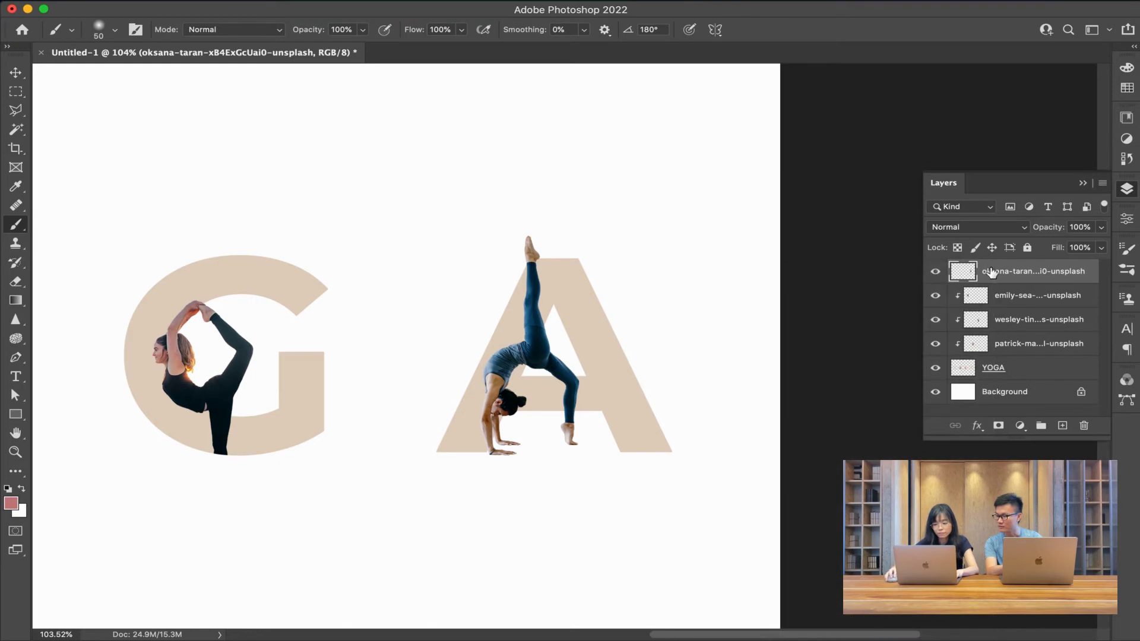
pyautogui.moveTo(1018, 272); pyautogui.dragTo(1018, 308)
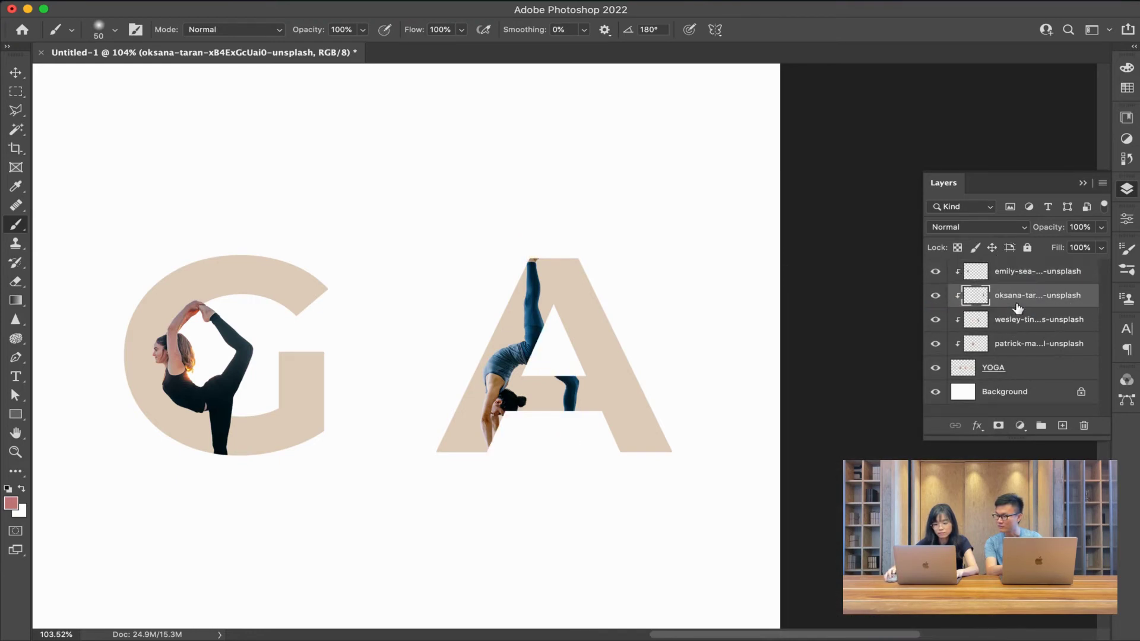
pyautogui.keyDown('ctrl'); pyautogui.click(977, 297); pyautogui.keyUp('ctrl')
pyautogui.scroll(5, 519, 395)
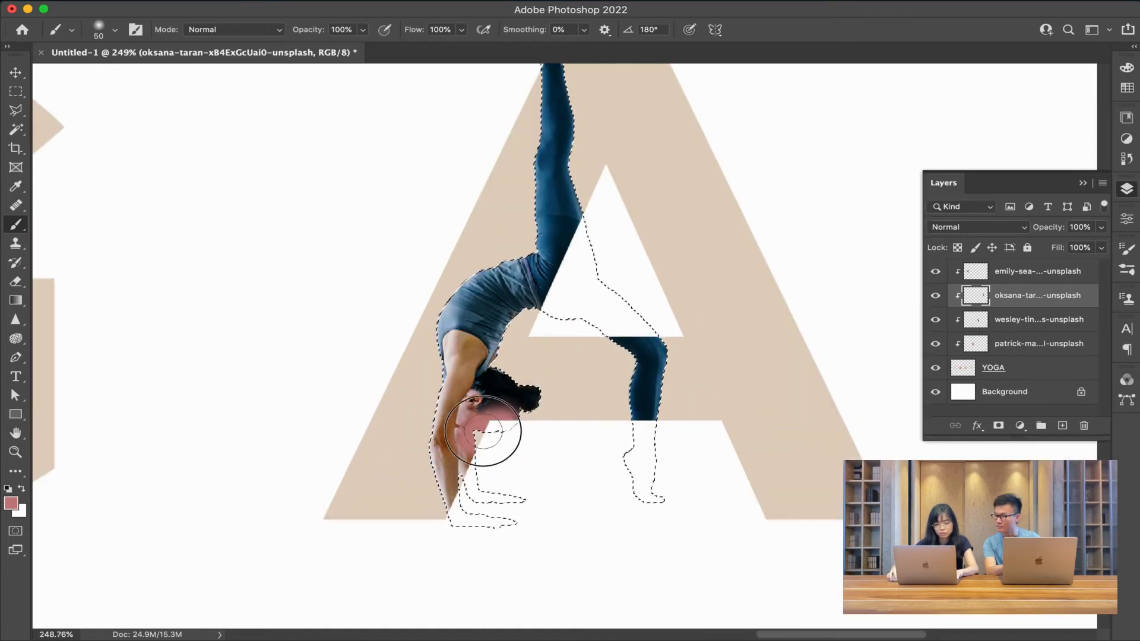
# Step: On the YOGA layer, paint behind the backbend dancer's face, hips, legs and foot, then deselect
pyautogui.click(984, 369)
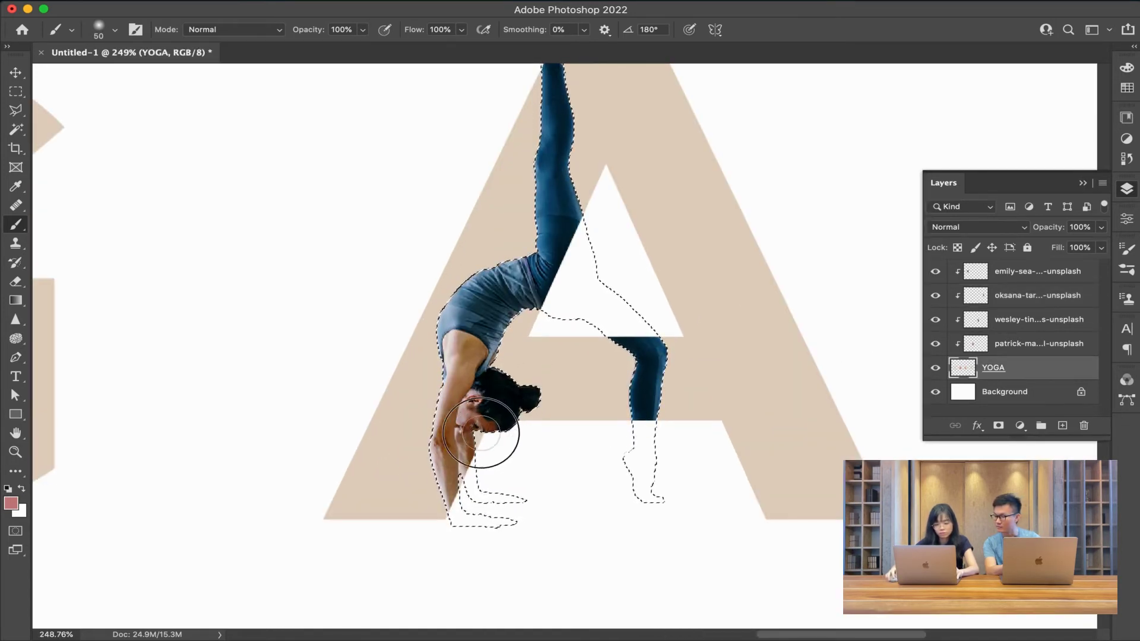
pyautogui.moveTo(444, 466)
pyautogui.mouseDown()
pyautogui.moveTo(509, 438)
pyautogui.moveTo(505, 451)
pyautogui.moveTo(522, 451)
pyautogui.mouseUp()
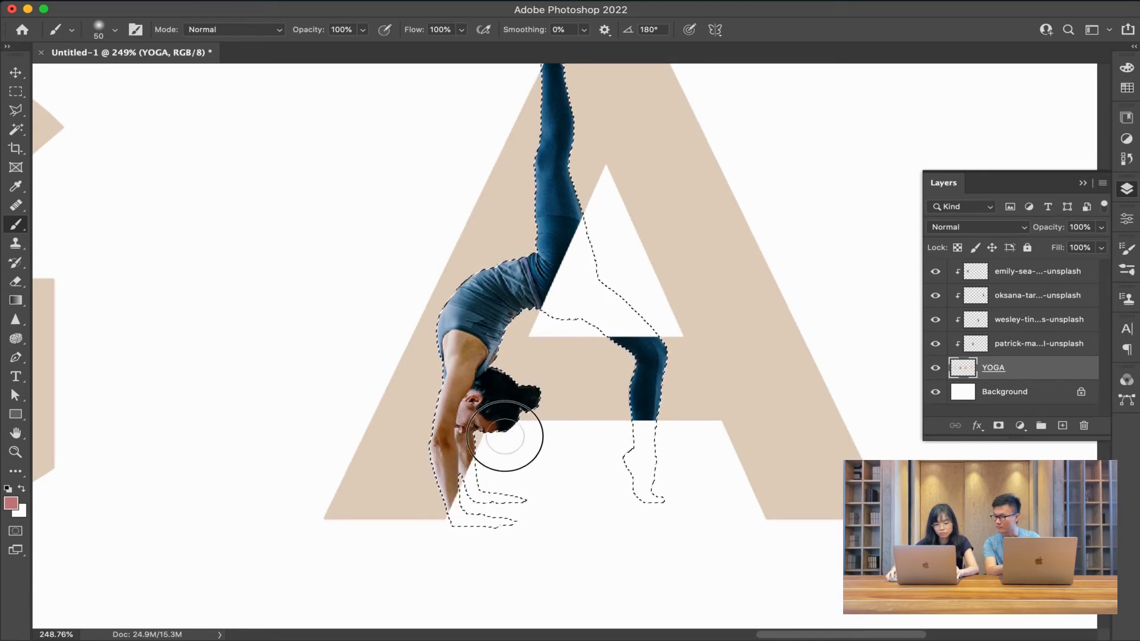
pyautogui.moveTo(568, 308)
pyautogui.mouseDown()
pyautogui.moveTo(555, 339)
pyautogui.moveTo(611, 351)
pyautogui.moveTo(653, 337)
pyautogui.mouseUp()
pyautogui.moveTo(543, 318); pyautogui.dragTo(665, 323)
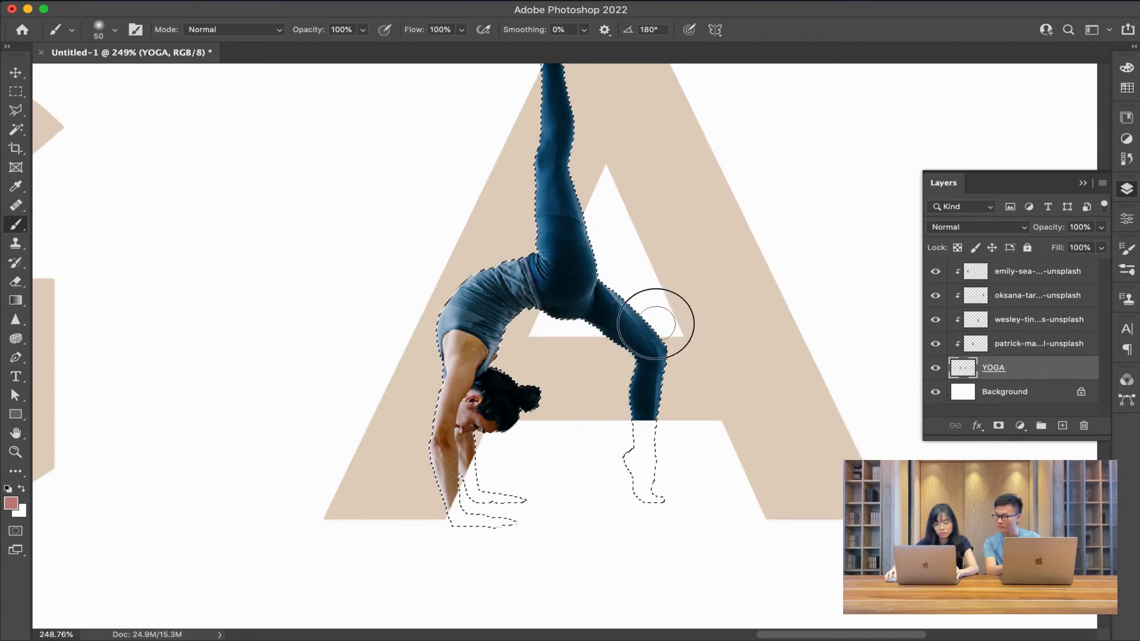
pyautogui.moveTo(572, 340); pyautogui.dragTo(582, 515)
pyautogui.moveTo(560, 209); pyautogui.dragTo(570, 231)
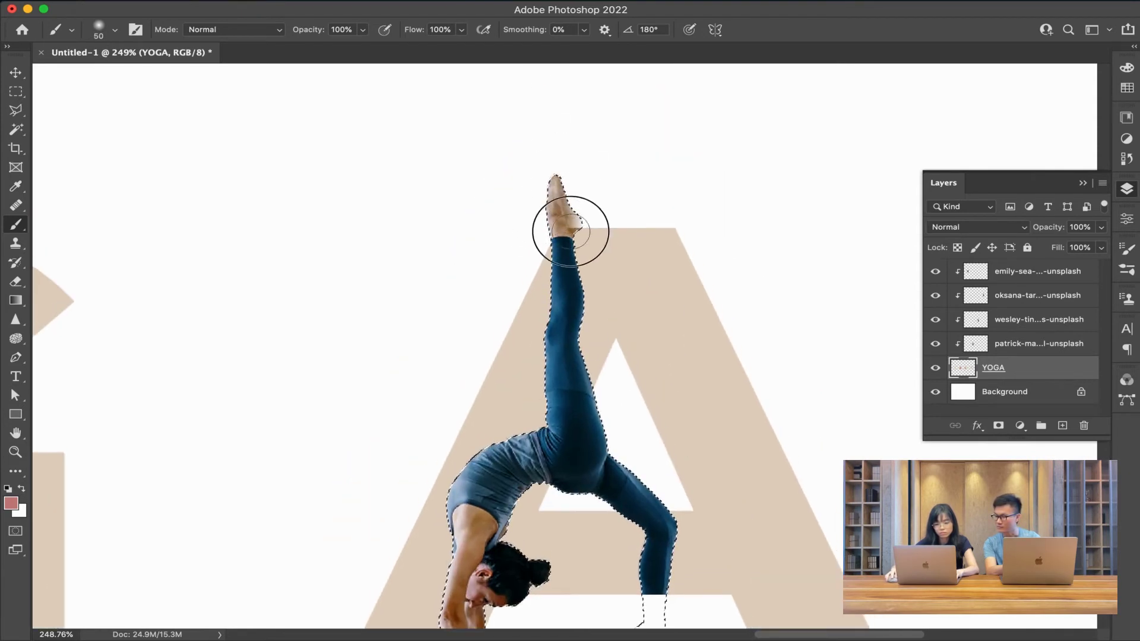
pyautogui.hotkey('ctrl', 'd')
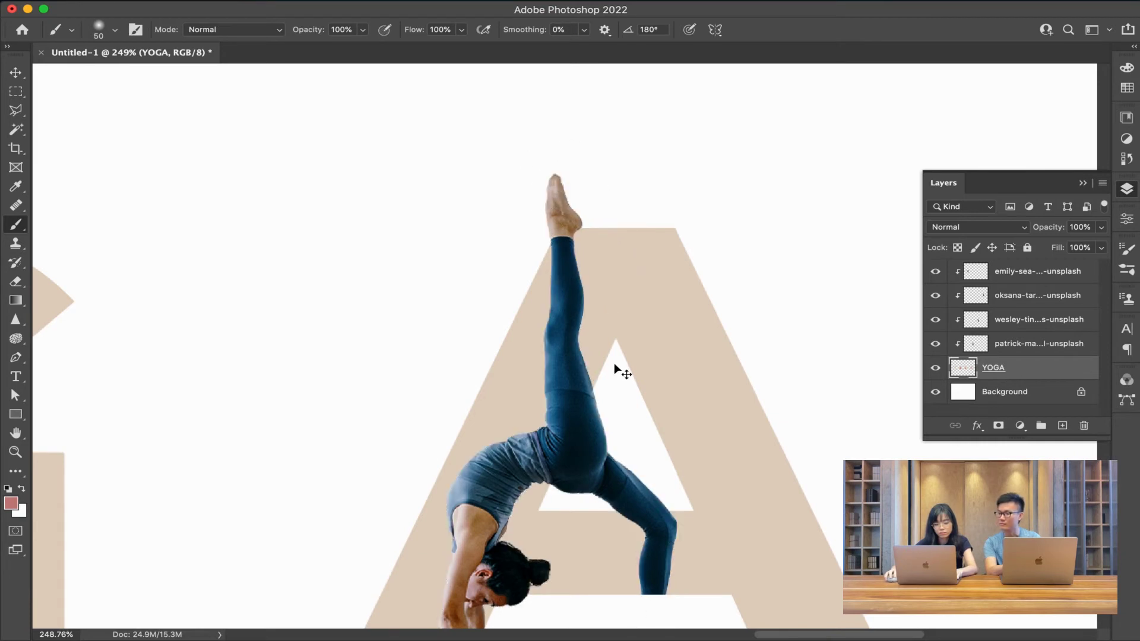
pyautogui.scroll(-2, 621, 358)
pyautogui.scroll(-5, 620, 359)
pyautogui.hscroll(-5, 530, 393)
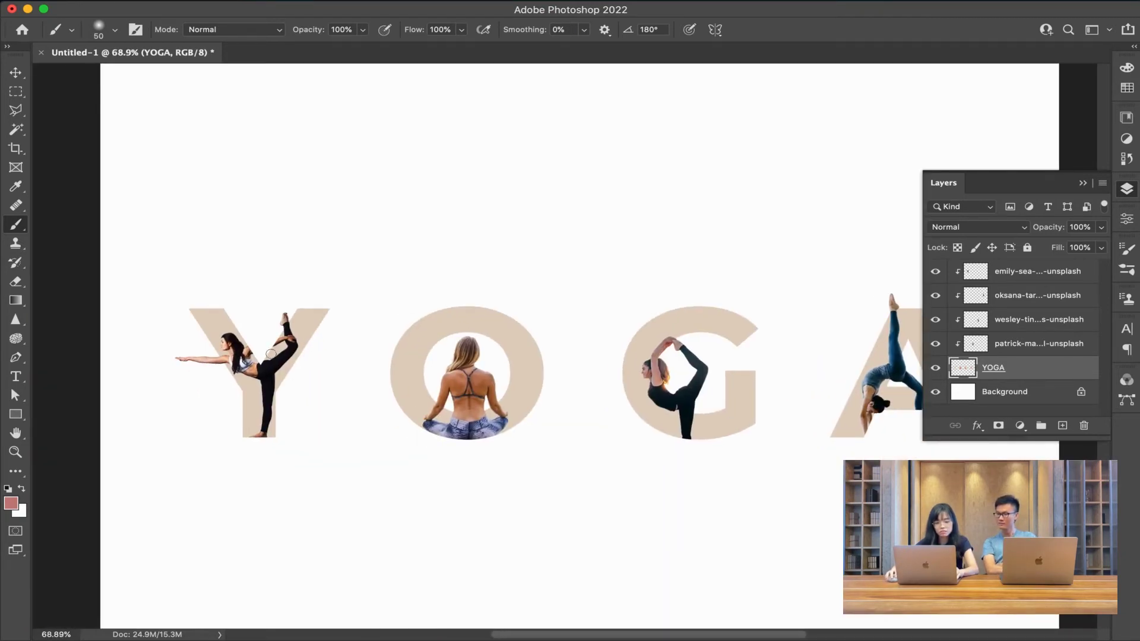
pyautogui.scroll(1, 565, 416)
pyautogui.scroll(-2, 565, 415)
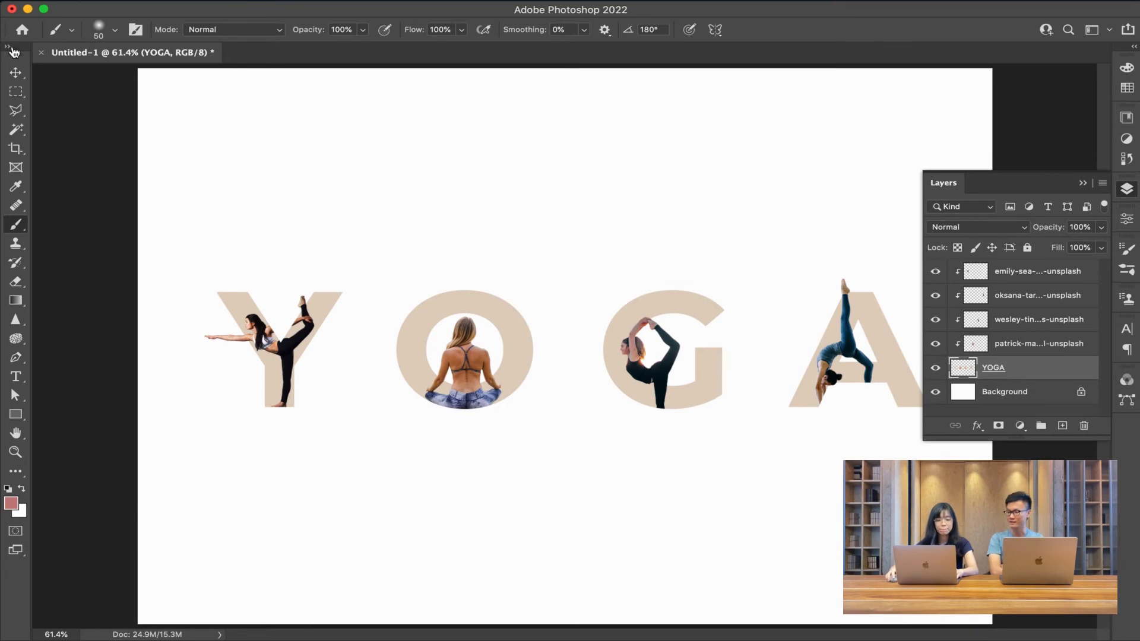
pyautogui.scroll(5, 282, 300)
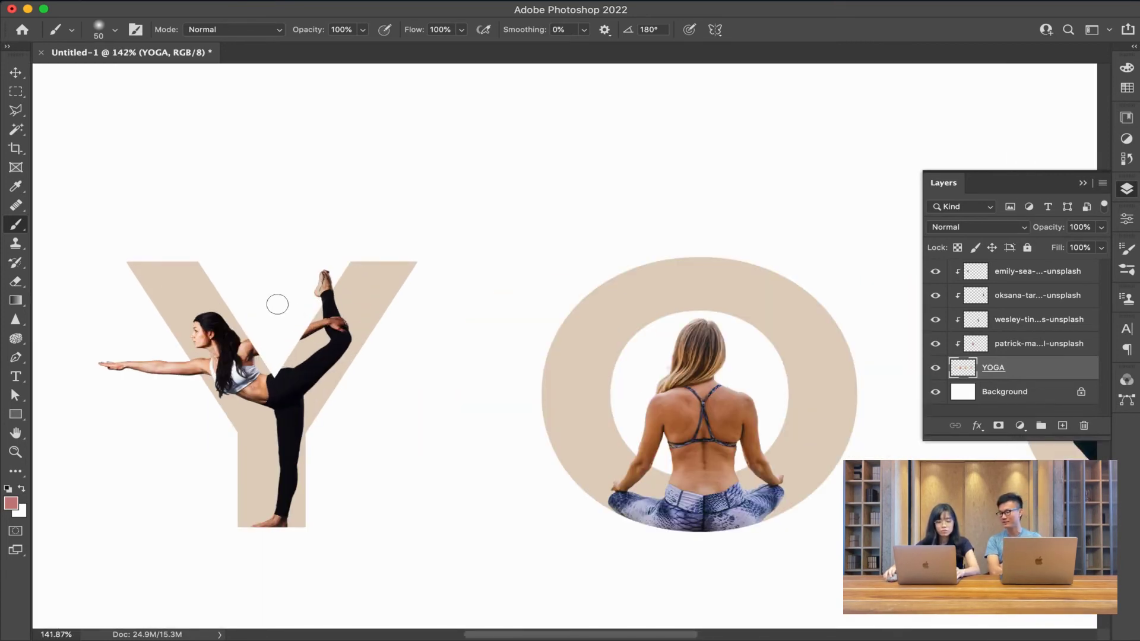
pyautogui.hscroll(-5, 376, 293)
pyautogui.scroll(3, 279, 298)
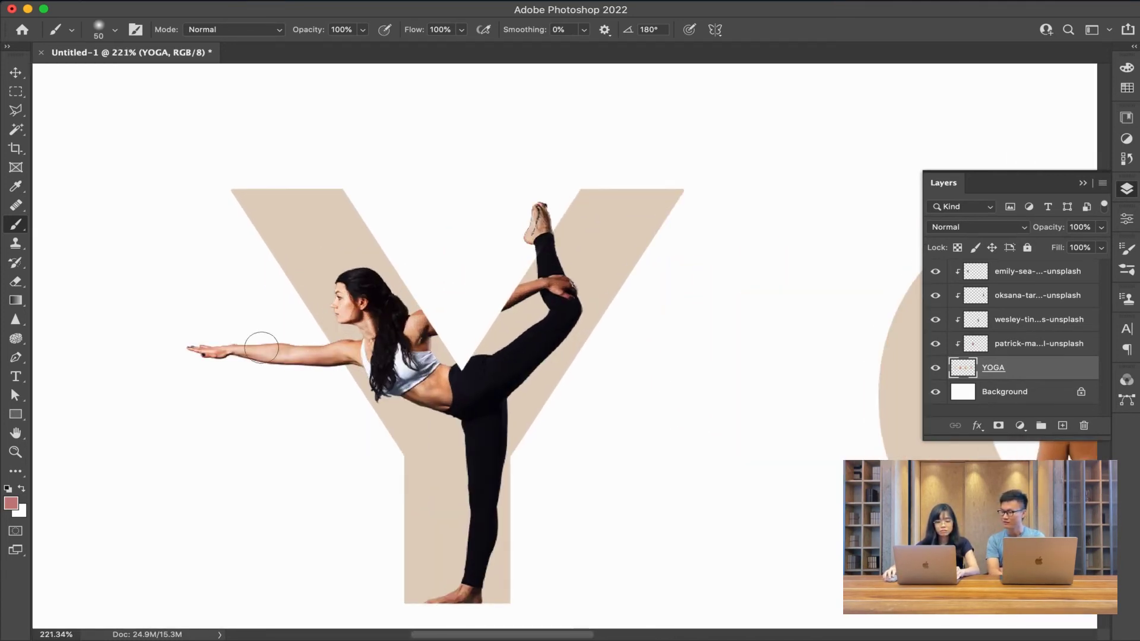
pyautogui.press('p')
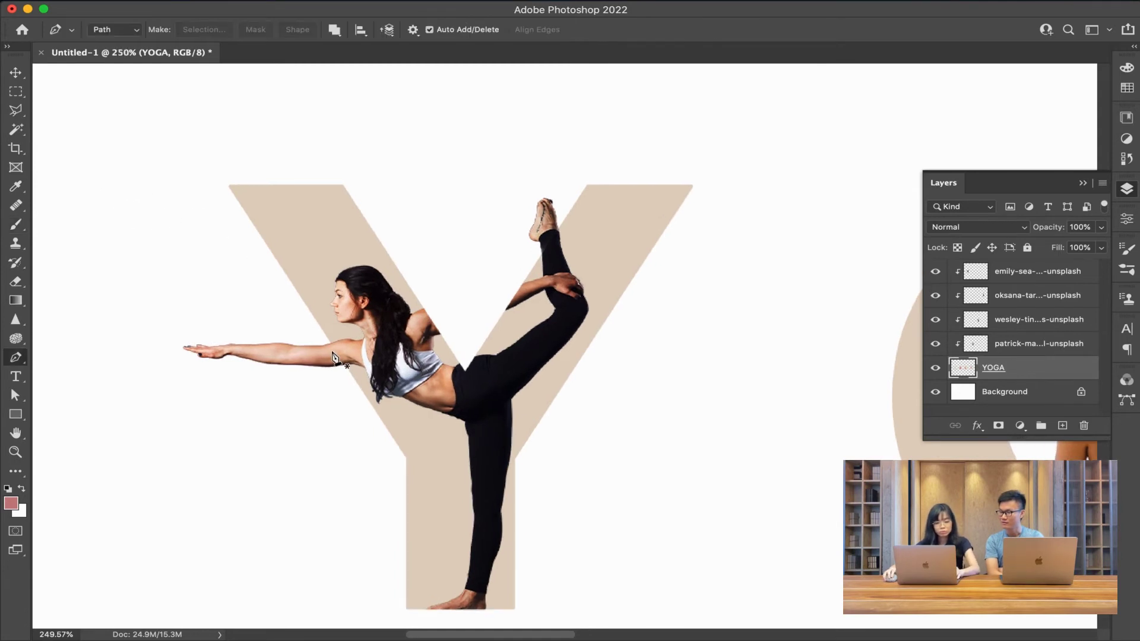
pyautogui.scroll(5, 321, 332)
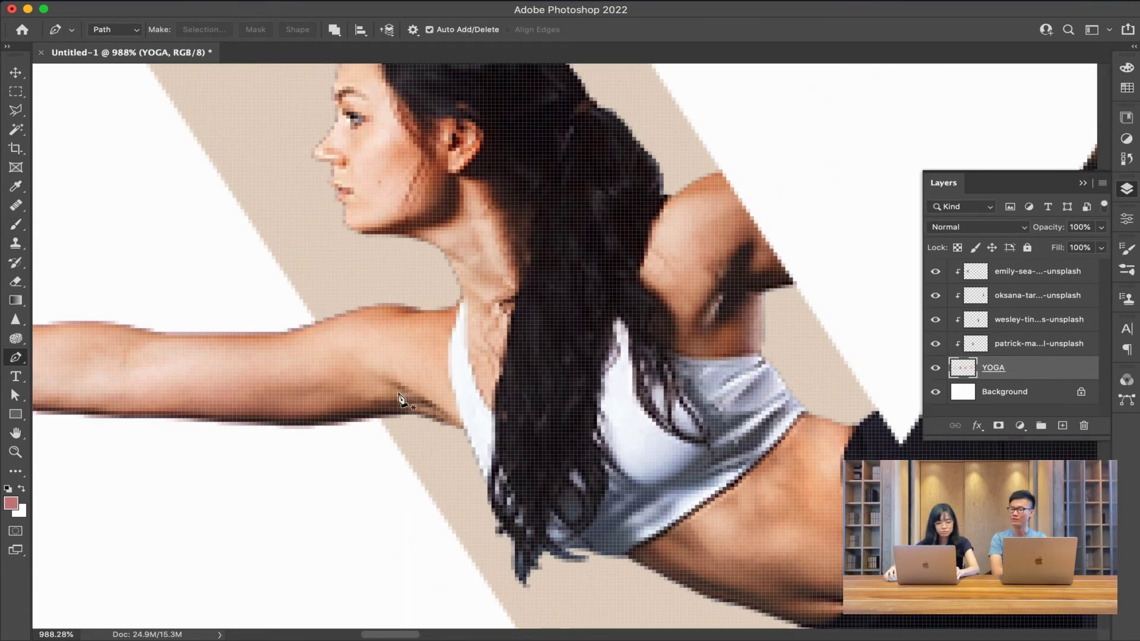
pyautogui.moveTo(456, 414); pyautogui.dragTo(496, 410)
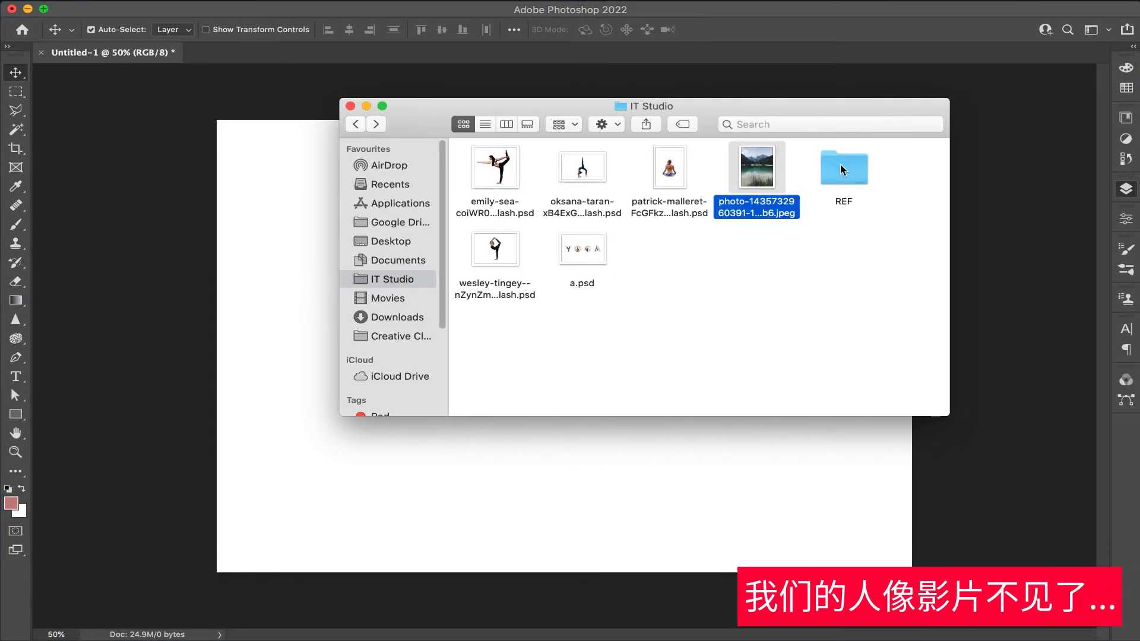
# Step: Quick Look the forest-filled 9 reference image in the REF folder, then return to Photoshop
pyautogui.doubleClick(842, 165)
pyautogui.click(583, 172)
pyautogui.press('space')
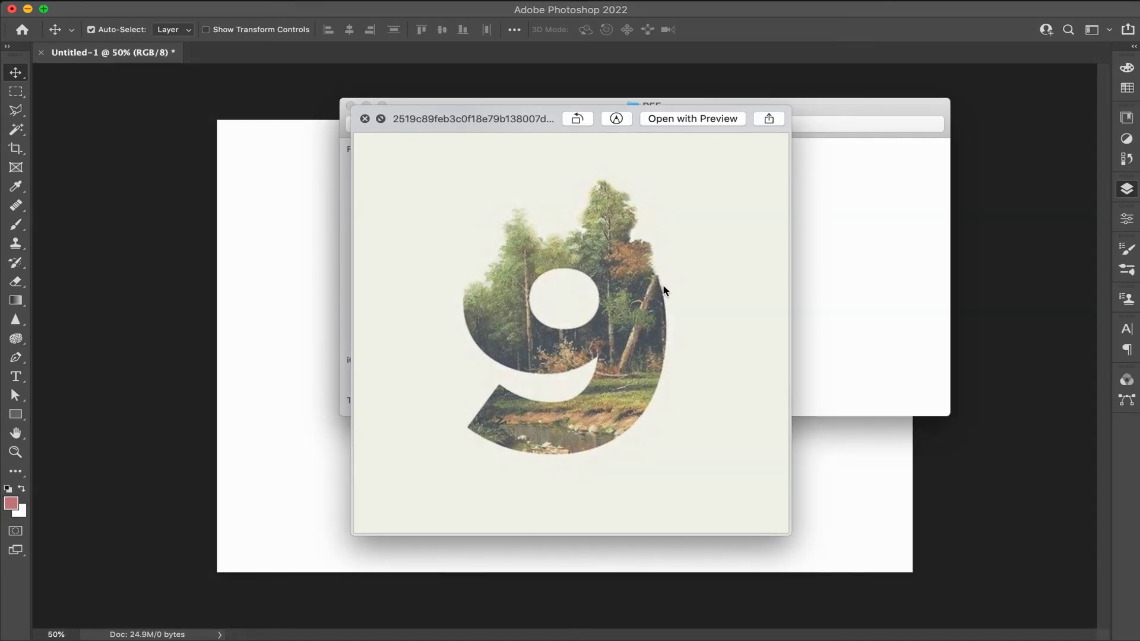
pyautogui.press('space')
pyautogui.press('space')
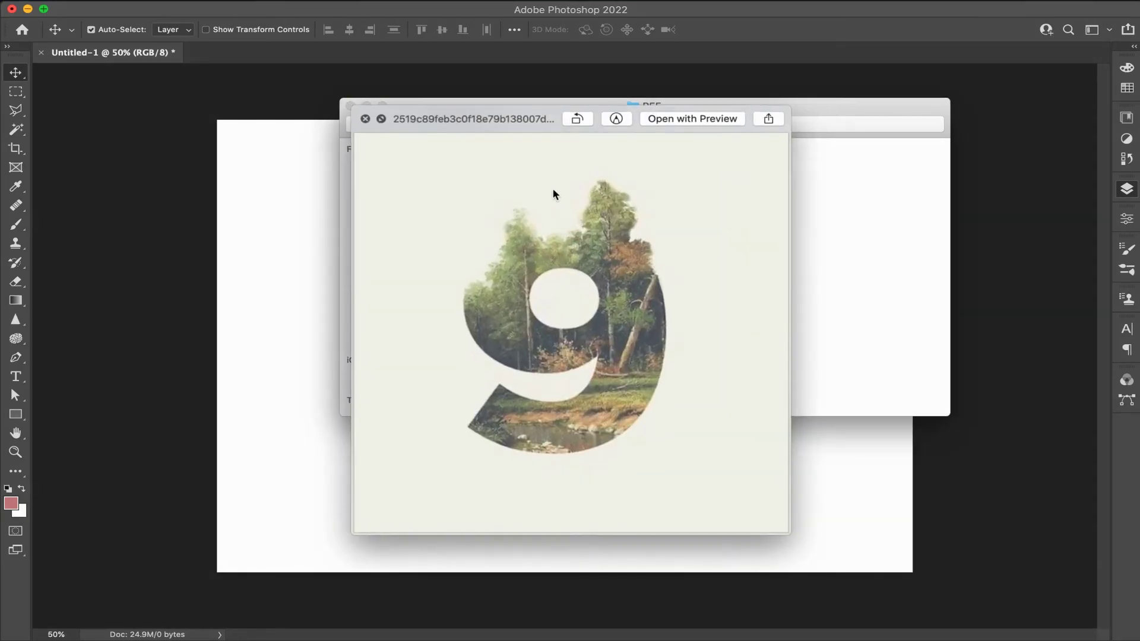
pyautogui.press('space')
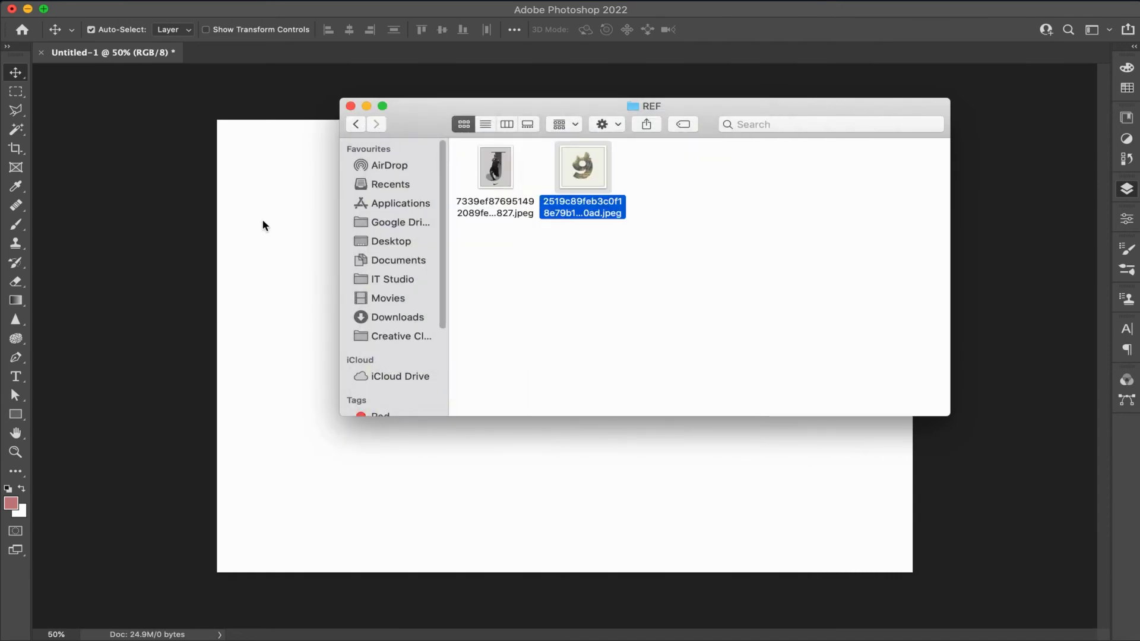
pyautogui.click(265, 226)
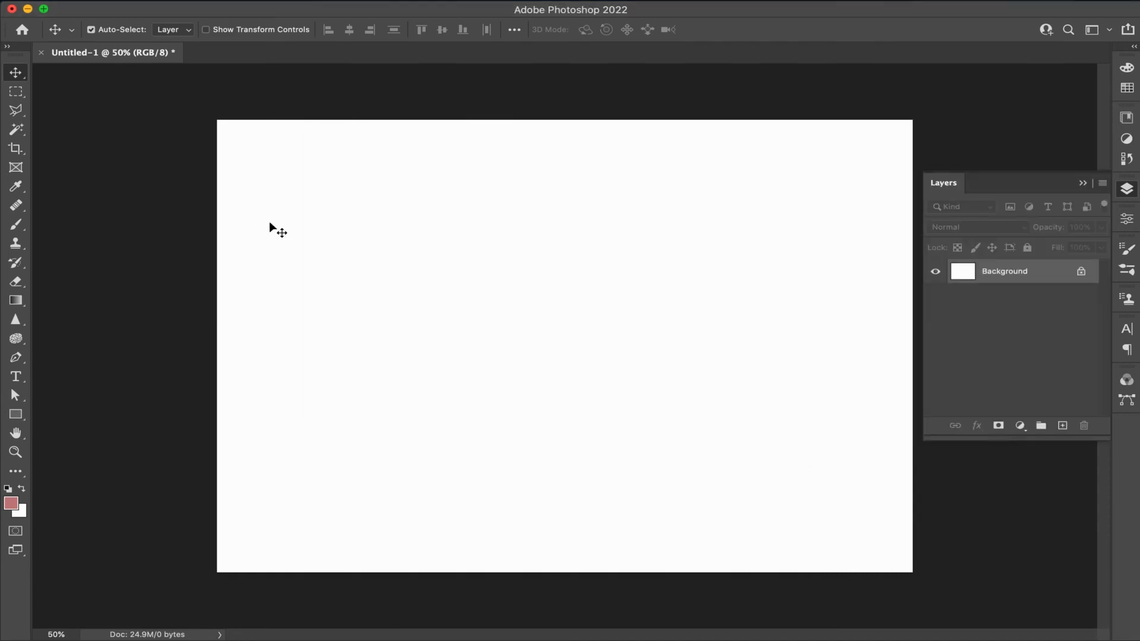
# Step: Type a beige 9 and scale it up to span most of the canvas height, centred
pyautogui.press('t')
pyautogui.click(483, 305)
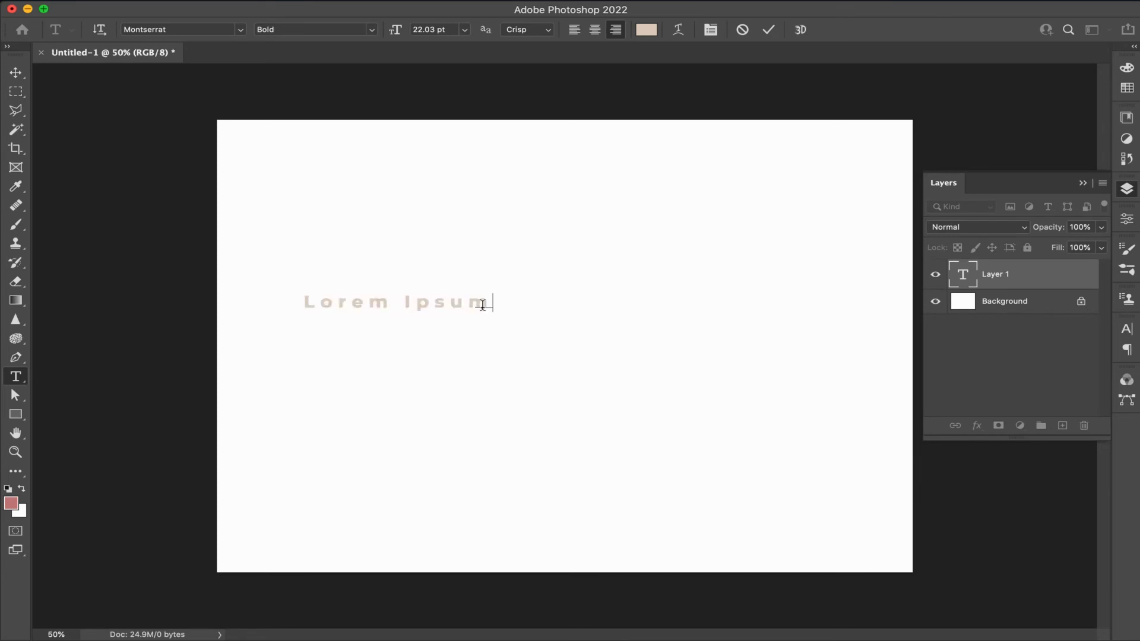
pyautogui.write('9')
pyautogui.click(15, 74)
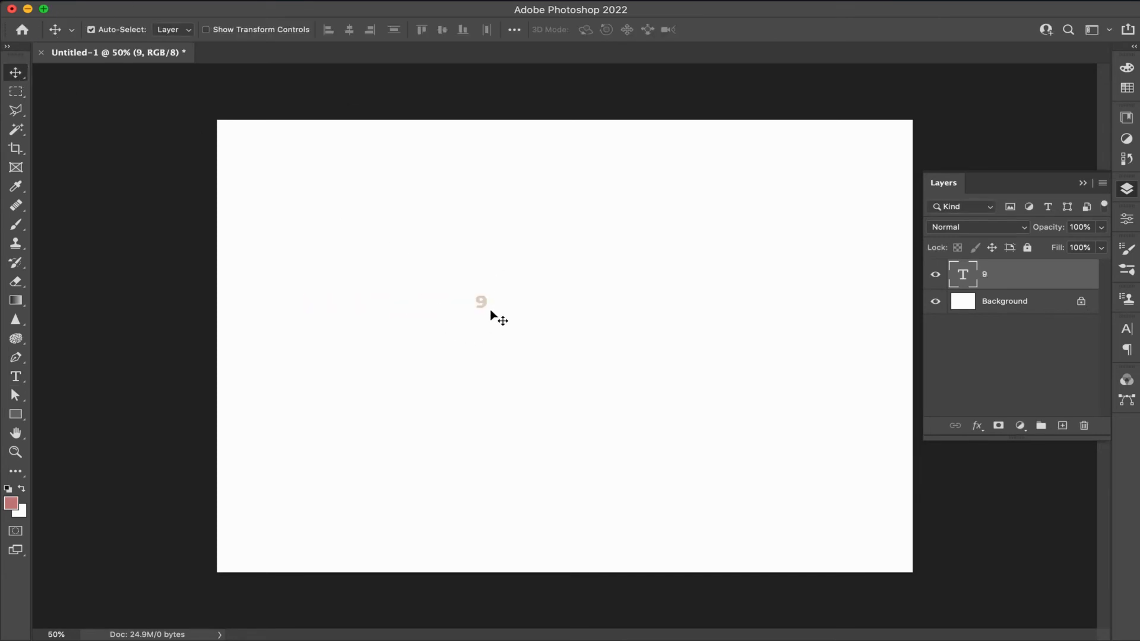
pyautogui.moveTo(490, 314); pyautogui.dragTo(733, 569)
pyautogui.press('super+t')
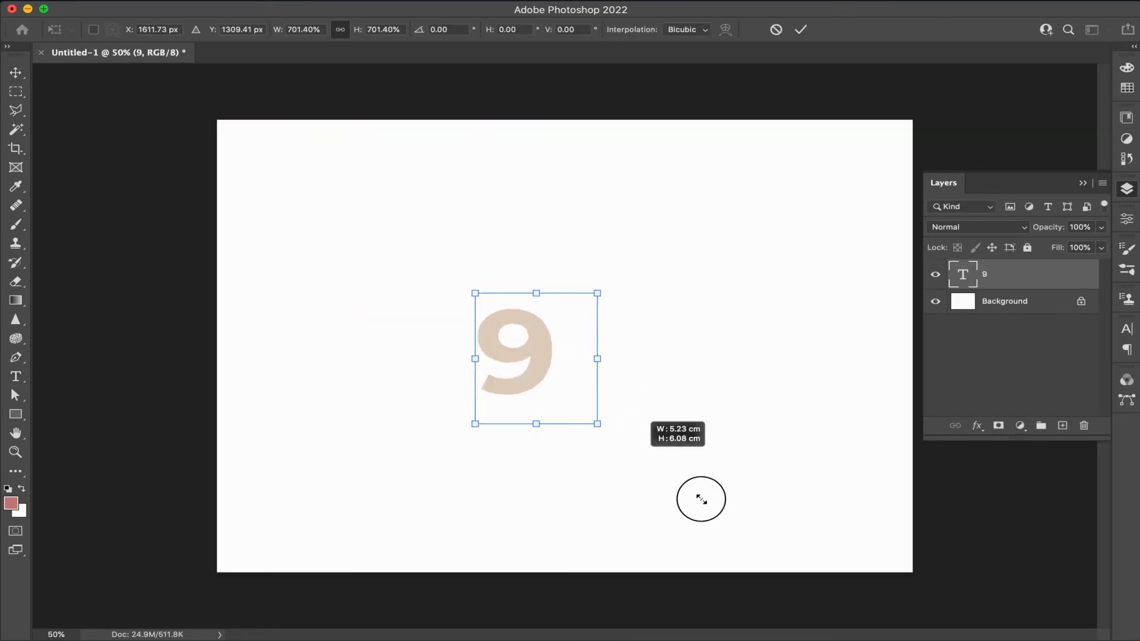
pyautogui.moveTo(601, 293); pyautogui.dragTo(524, 101)
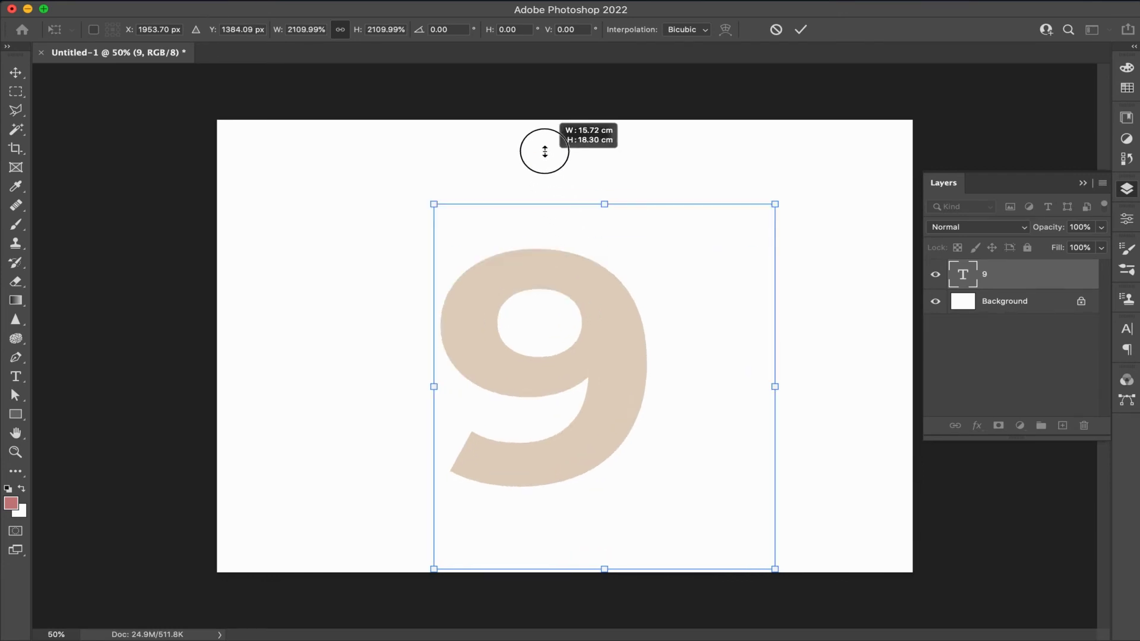
pyautogui.moveTo(606, 250)
pyautogui.mouseDown()
pyautogui.moveTo(633, 272)
pyautogui.moveTo(594, 245)
pyautogui.mouseUp()
pyautogui.press('Return')
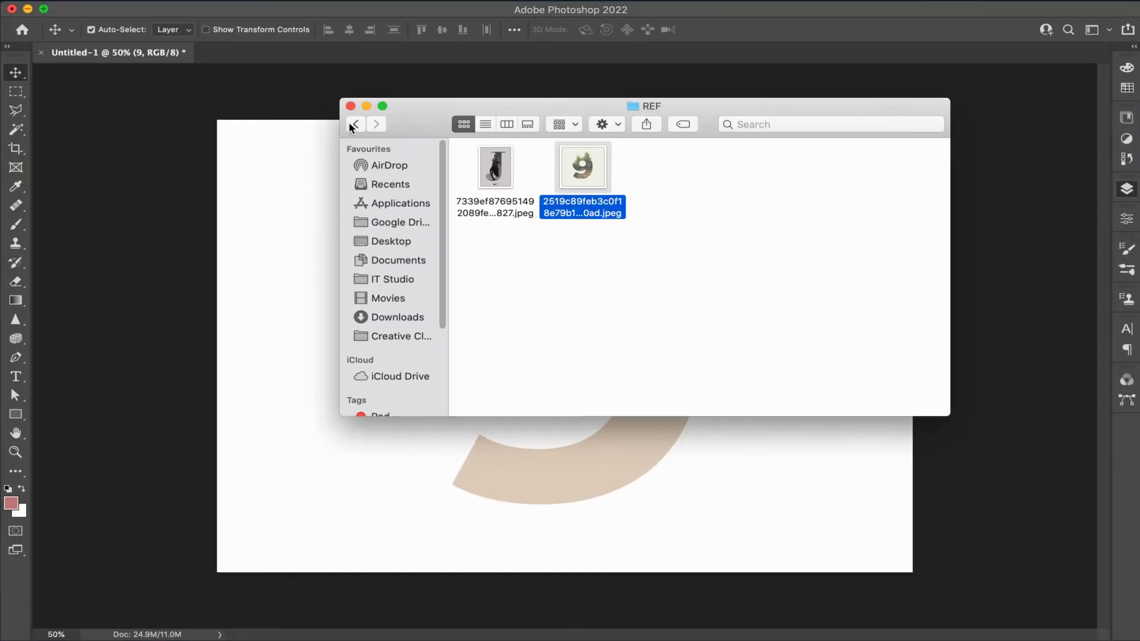
# Step: Drag the lake and mountains JPEG from the IT Studio folder onto the canvas and place it
pyautogui.click(354, 125)
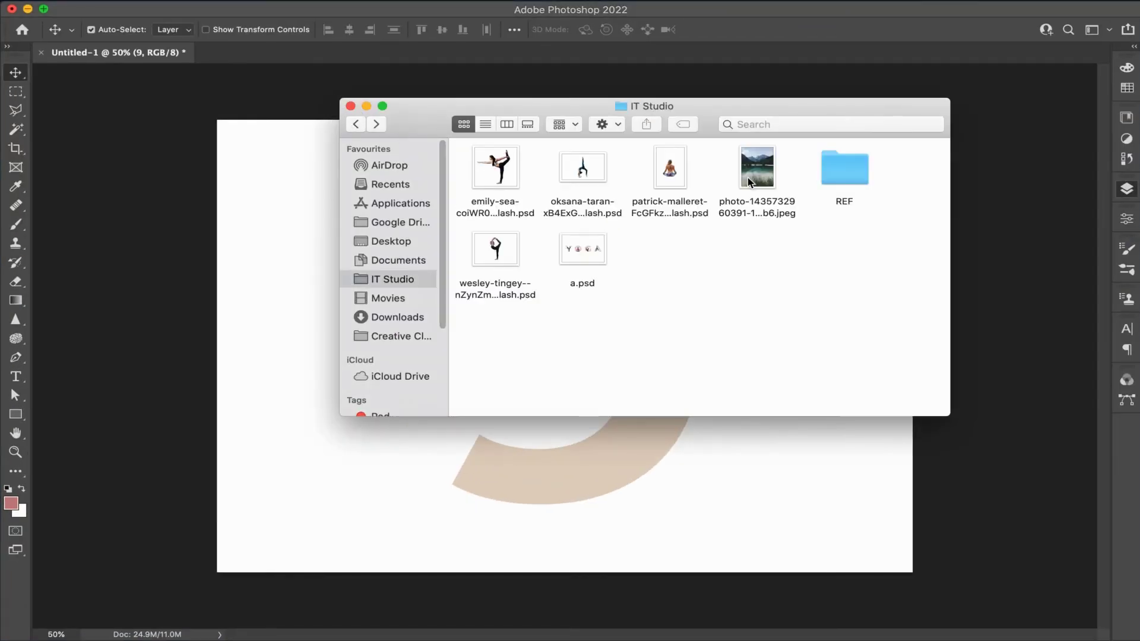
pyautogui.moveTo(757, 169); pyautogui.dragTo(272, 283)
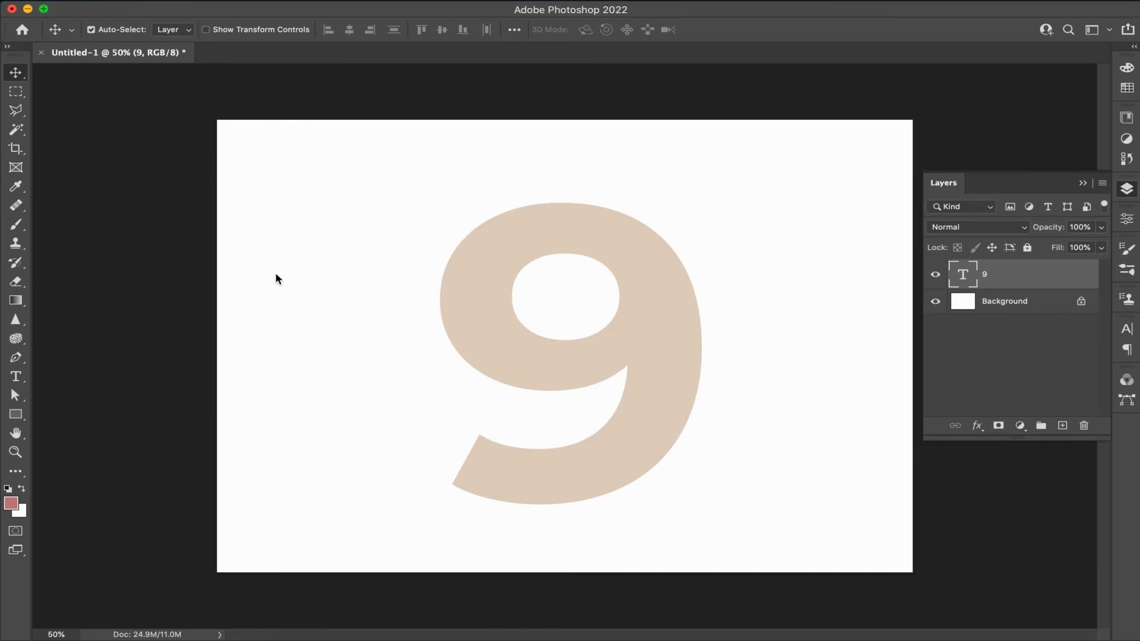
pyautogui.press('Return')
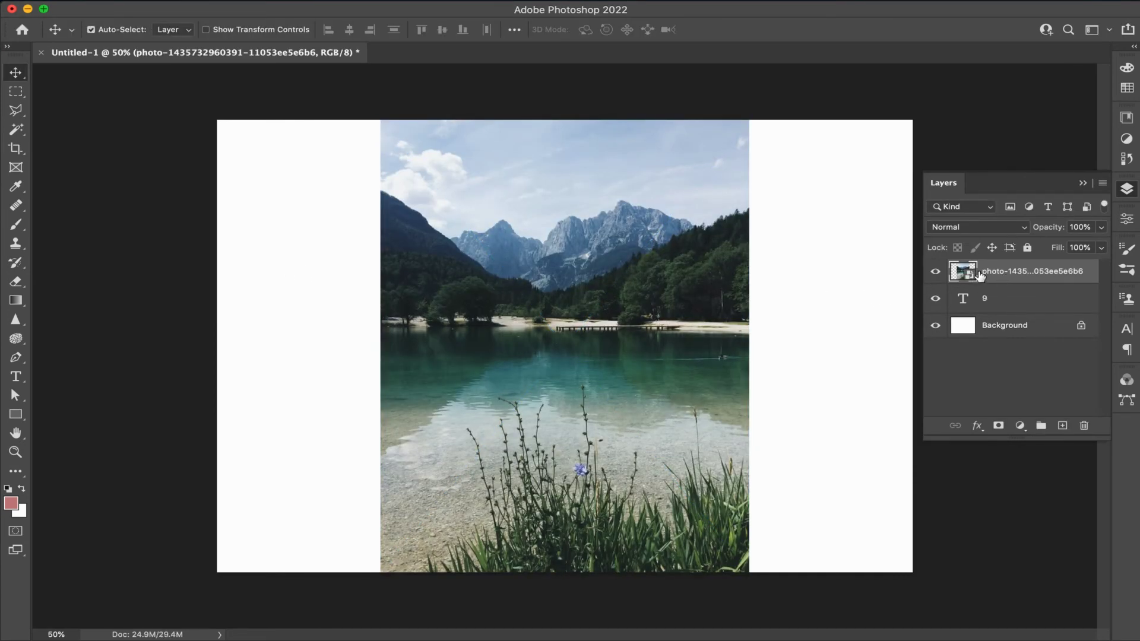
# Step: Rasterize the lake photo layer and the 9 type layer
pyautogui.rightClick(980, 275)
pyautogui.scroll(-3, 844, 505)
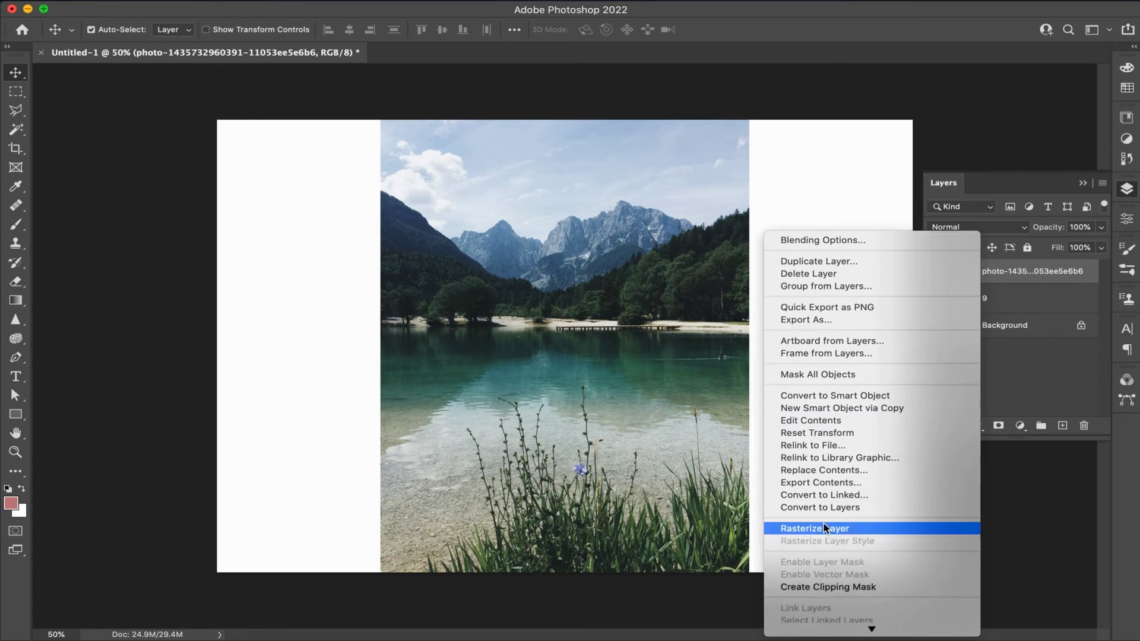
pyautogui.click(822, 529)
pyautogui.click(1009, 296)
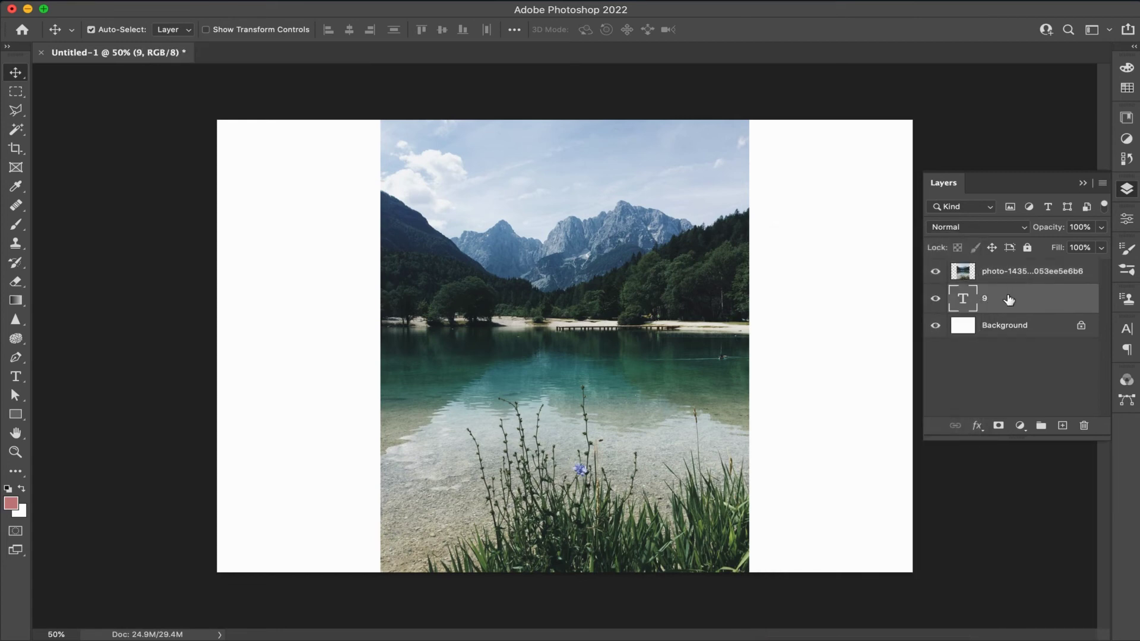
pyautogui.rightClick(1008, 297)
pyautogui.click(894, 544)
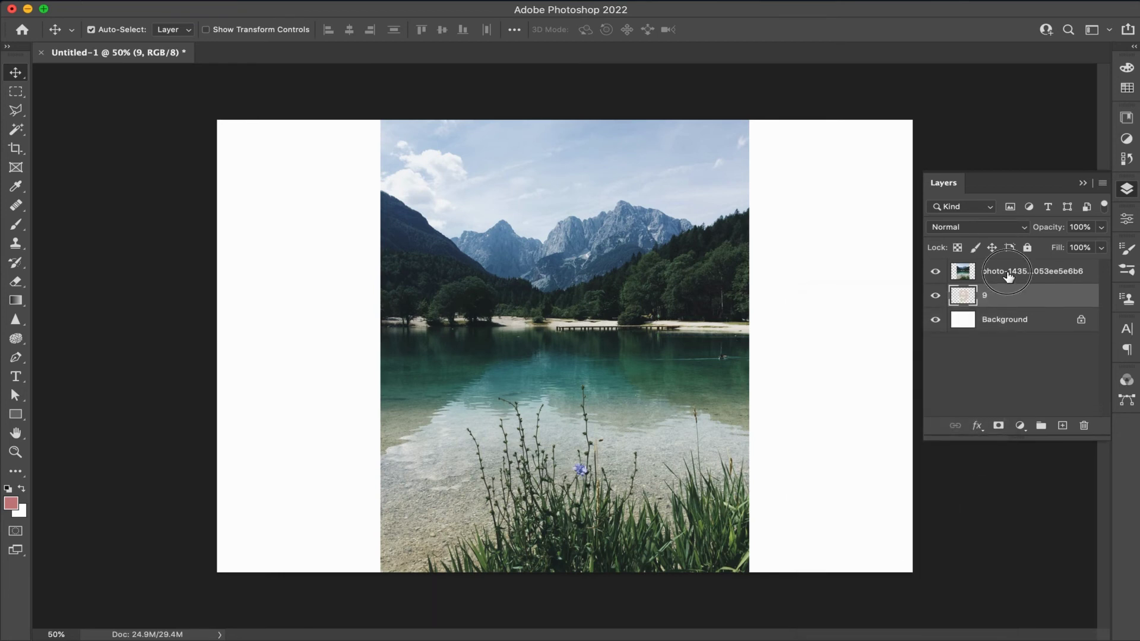
# Step: Clip the lake photo to the 9 and shift it within the numeral
pyautogui.click(1008, 276)
pyautogui.rightClick(1009, 277)
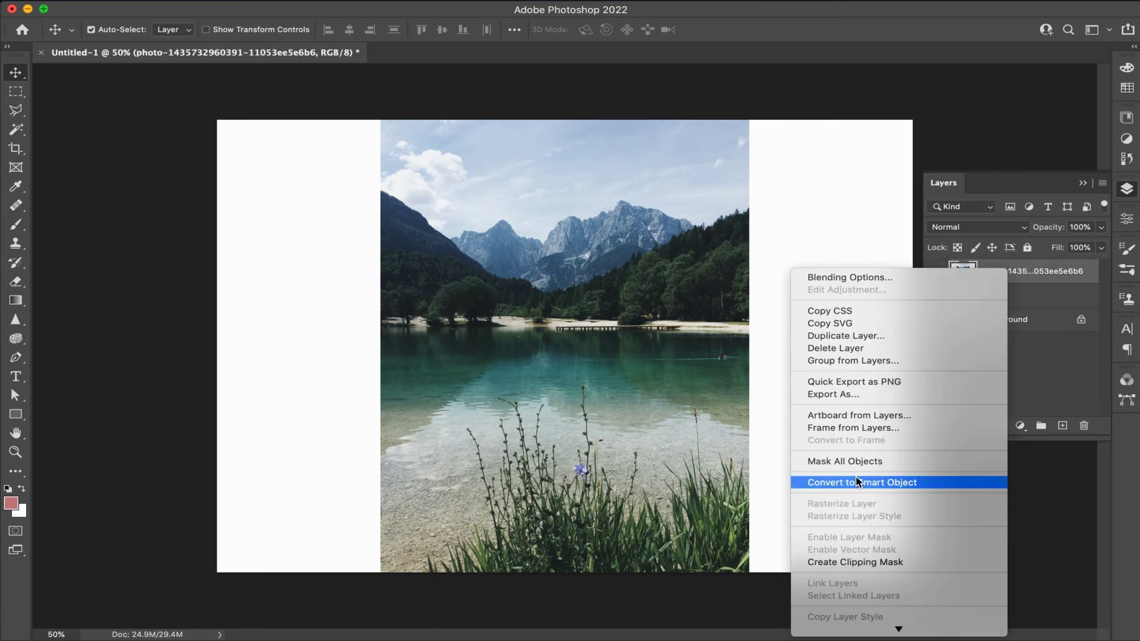
pyautogui.click(855, 562)
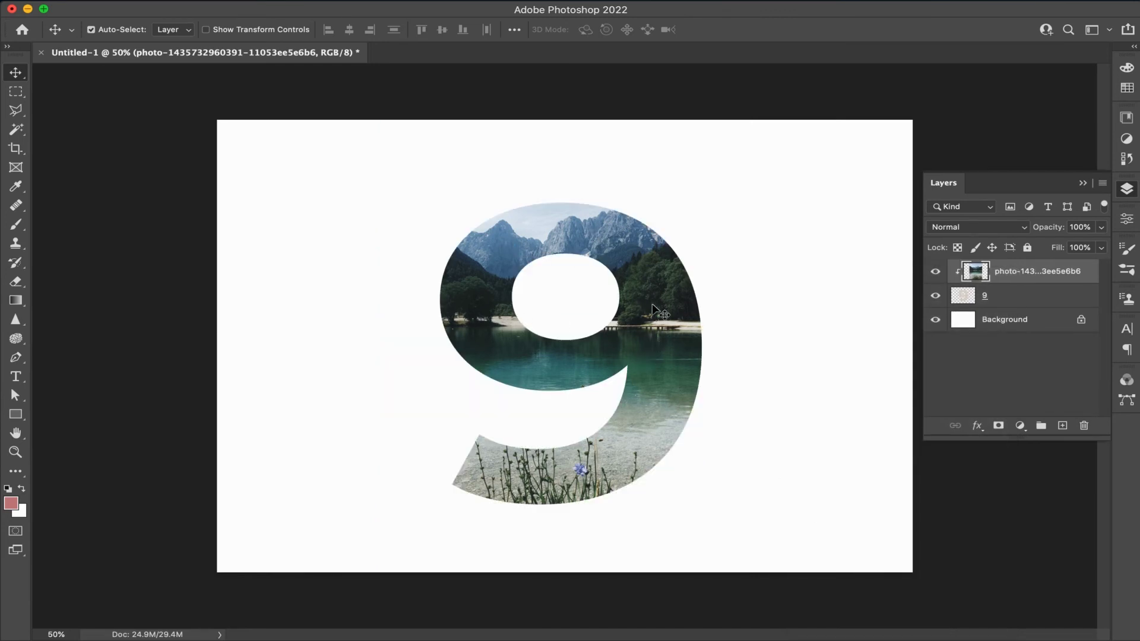
pyautogui.moveTo(652, 304)
pyautogui.mouseDown()
pyautogui.moveTo(663, 304)
pyautogui.moveTo(611, 319)
pyautogui.mouseUp()
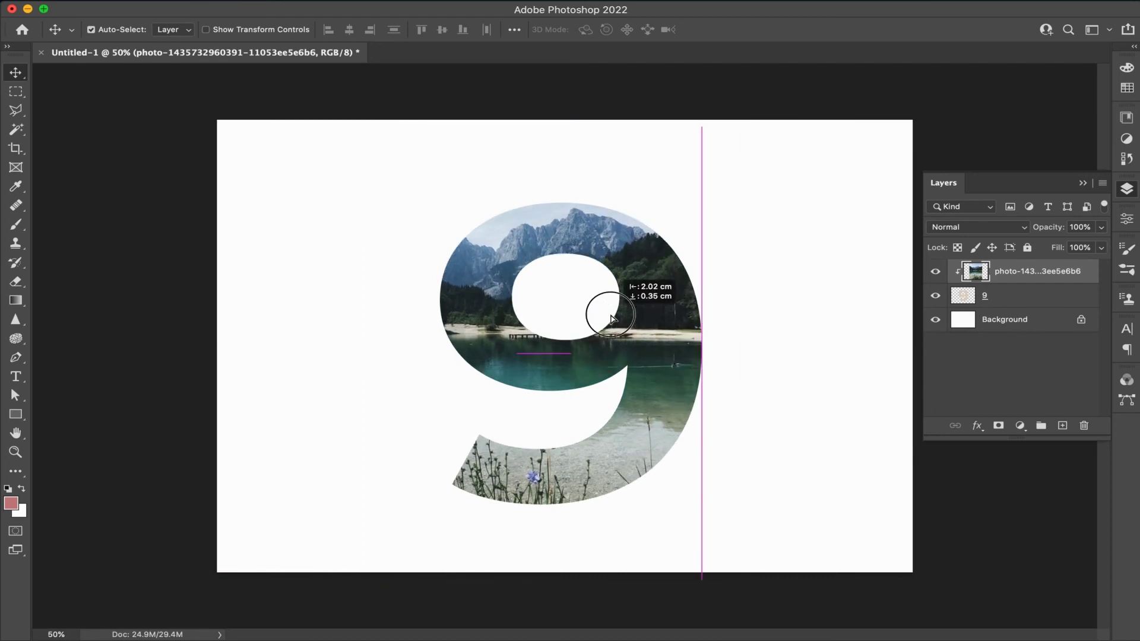
# Step: Nudge the clipped lake photo so the peaks fill the 9's top, then target the photo layer for the Pen
pyautogui.moveTo(612, 319); pyautogui.dragTo(614, 320)
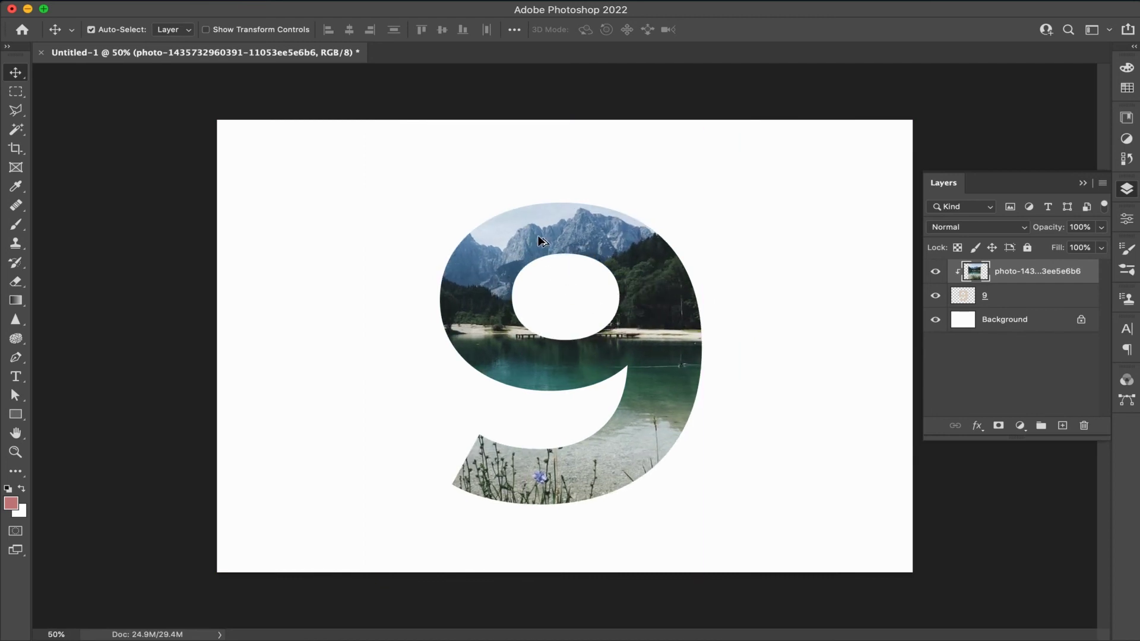
pyautogui.scroll(5, 539, 240)
pyautogui.moveTo(522, 250); pyautogui.dragTo(464, 308)
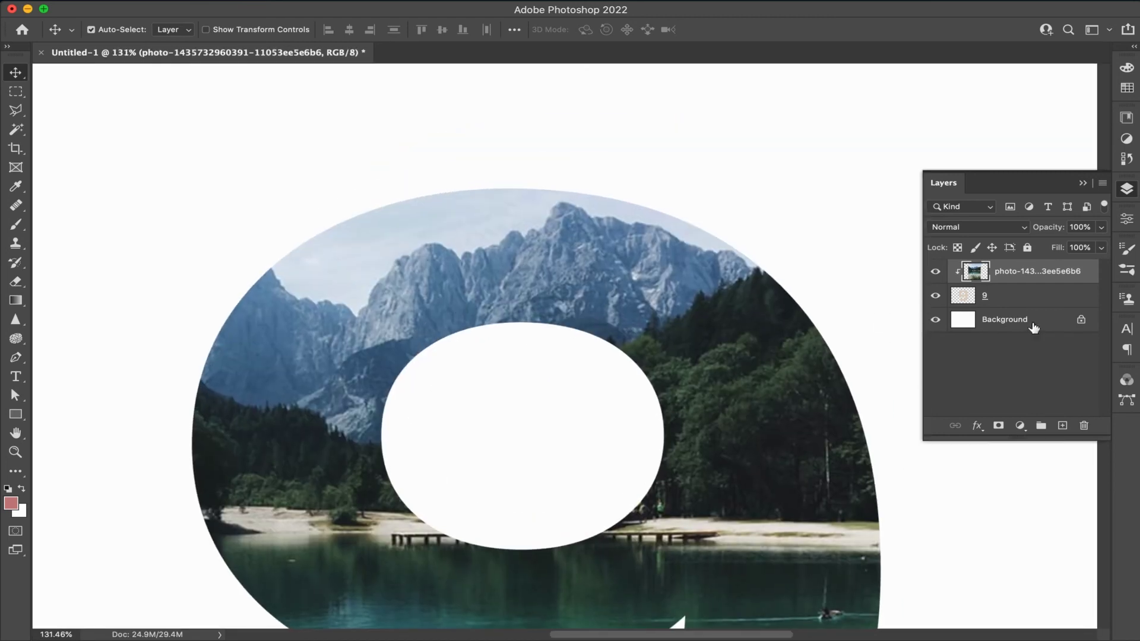
pyautogui.click(963, 299)
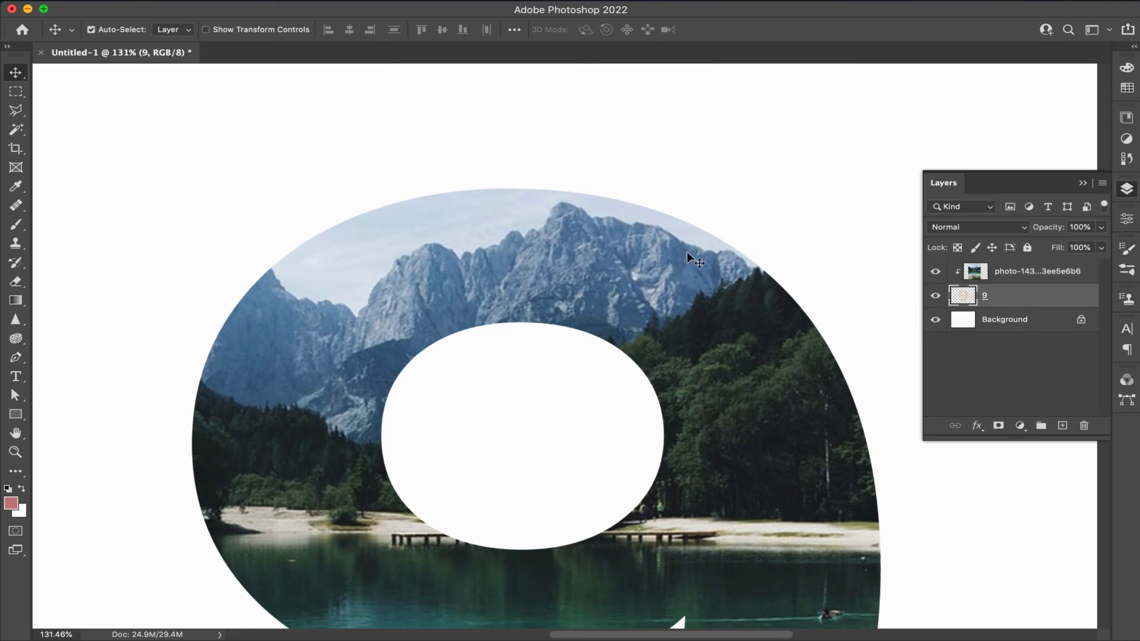
pyautogui.click(1002, 271)
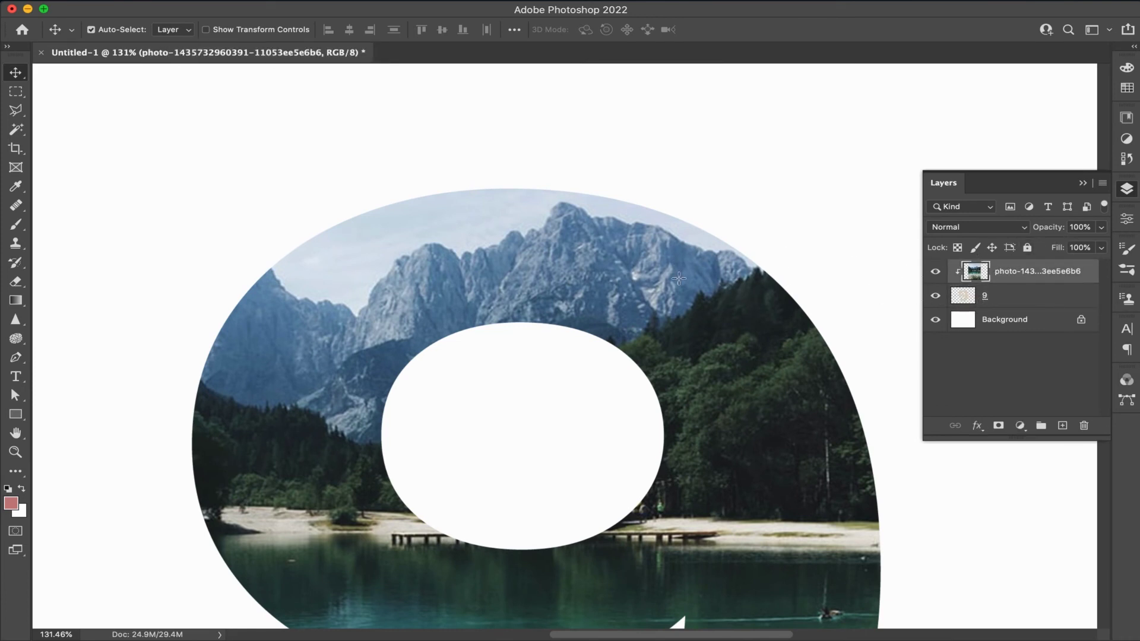
pyautogui.press('p')
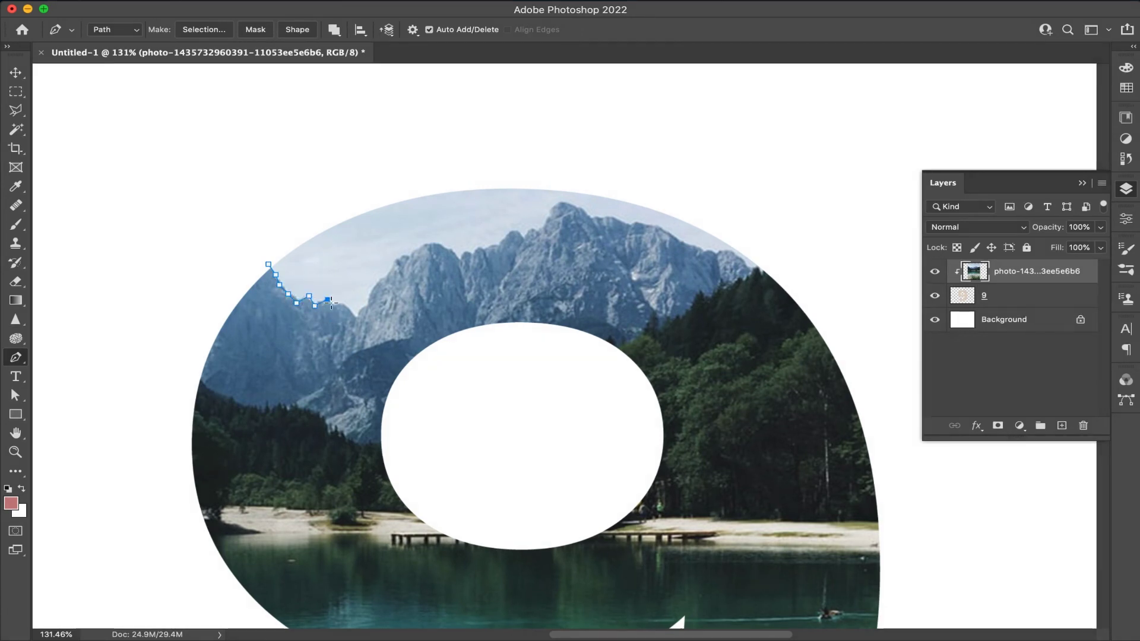
# Step: Trace a closed Pen path along the mountain ridge with corner points above the letter
pyautogui.moveTo(384, 279)
pyautogui.mouseDown()
pyautogui.moveTo(485, 255)
pyautogui.moveTo(555, 209)
pyautogui.mouseUp()
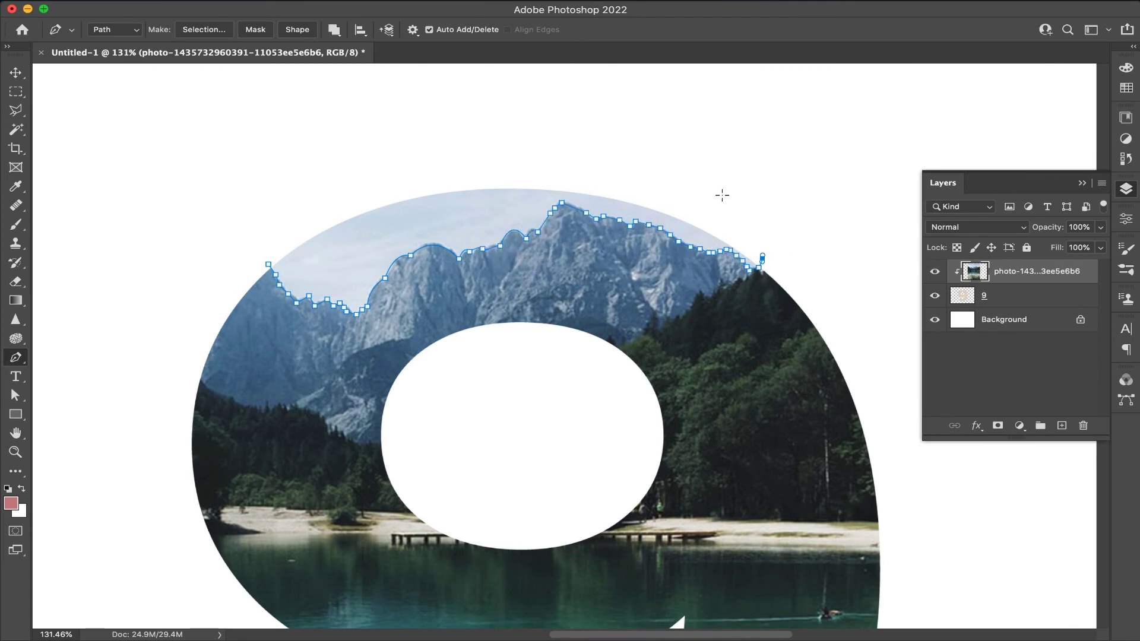
pyautogui.scroll(-5, 763, 221)
pyautogui.click(780, 194)
pyautogui.click(733, 157)
pyautogui.click(514, 154)
pyautogui.click(448, 175)
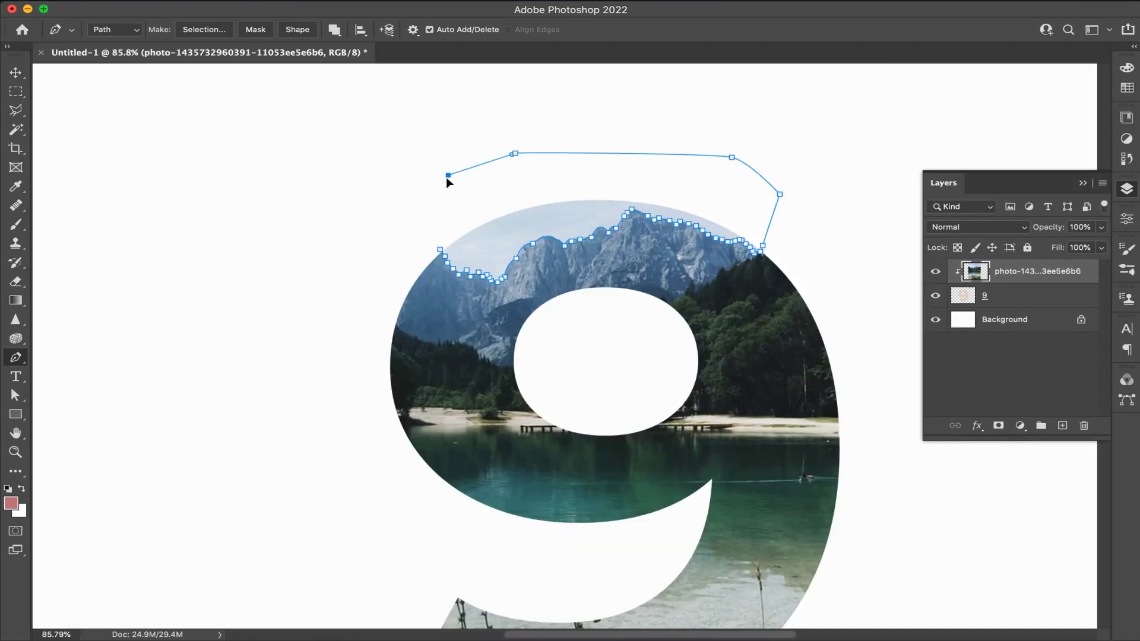
pyautogui.click(440, 251)
# Step: Convert the ridge path into an active selection
pyautogui.rightClick(486, 218)
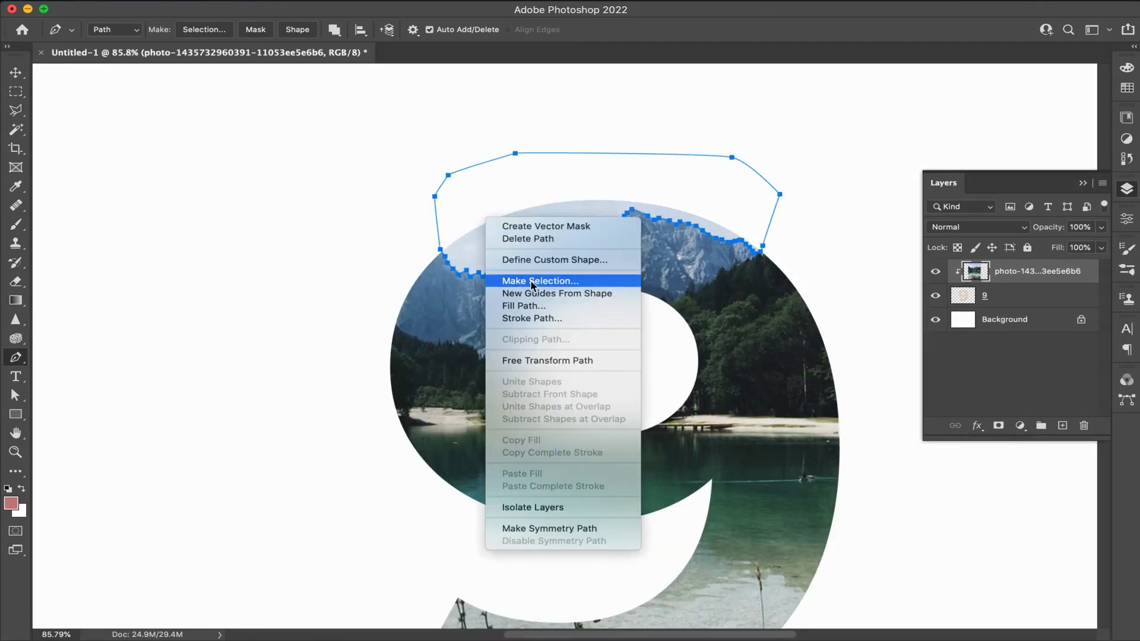
pyautogui.click(633, 272)
pyautogui.click(657, 204)
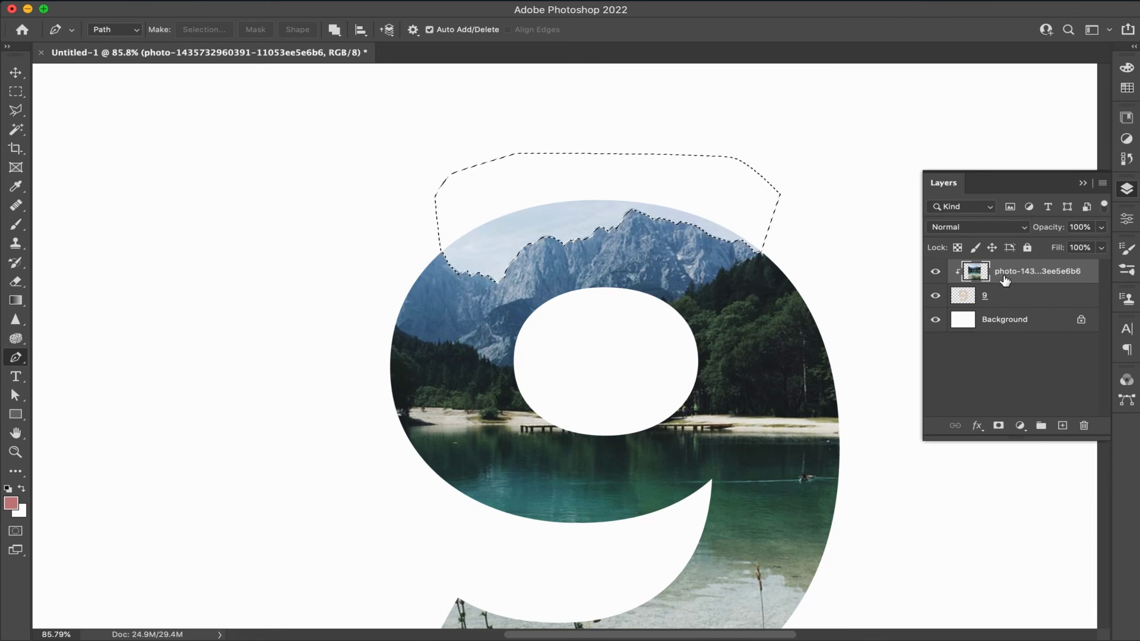
# Step: Delete the sky above the ridge from the lake photo and deselect
pyautogui.press('Delete')
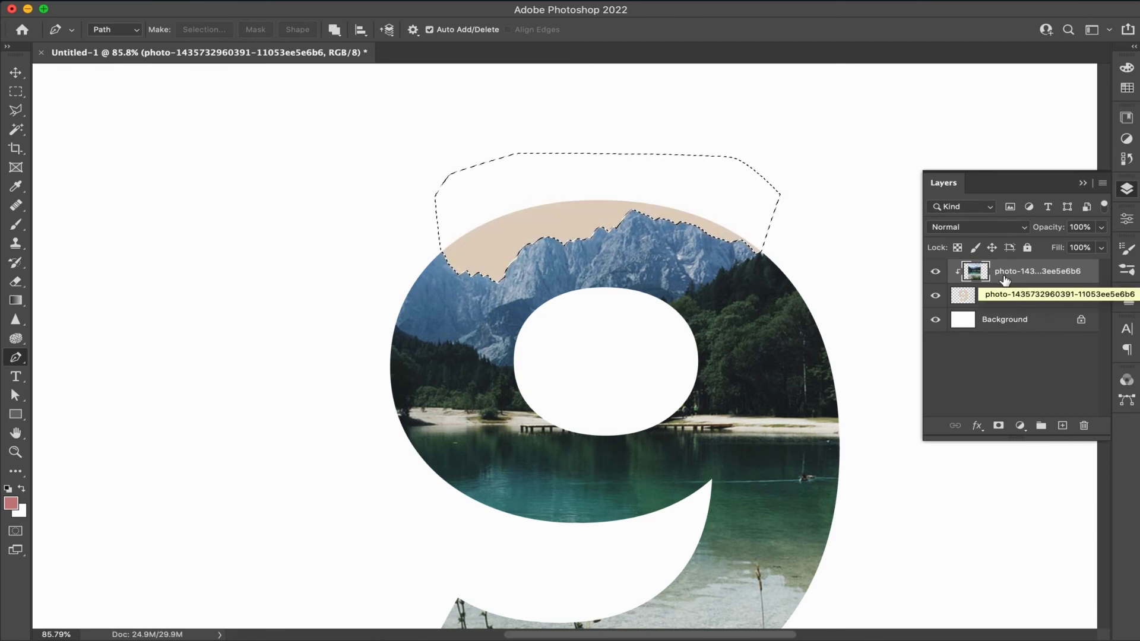
pyautogui.hotkey('ctrl', 'd')
pyautogui.press('v')
pyautogui.click(1009, 295)
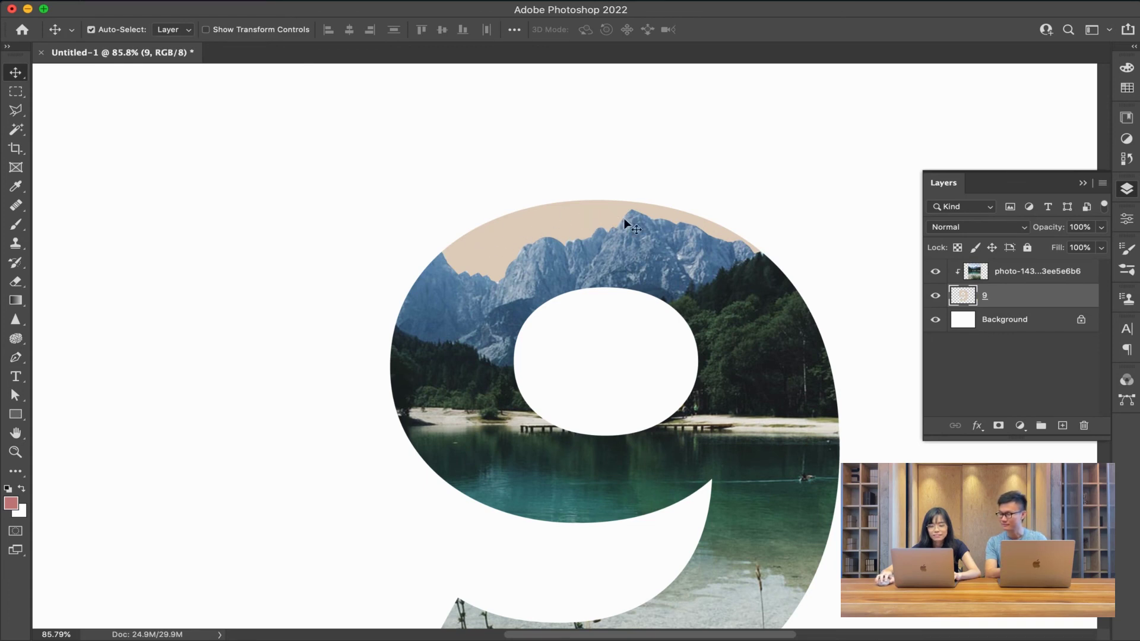
# Step: Toggle the photo's visibility to check the beige 9, then load the photo's remaining pixels
pyautogui.click(937, 272)
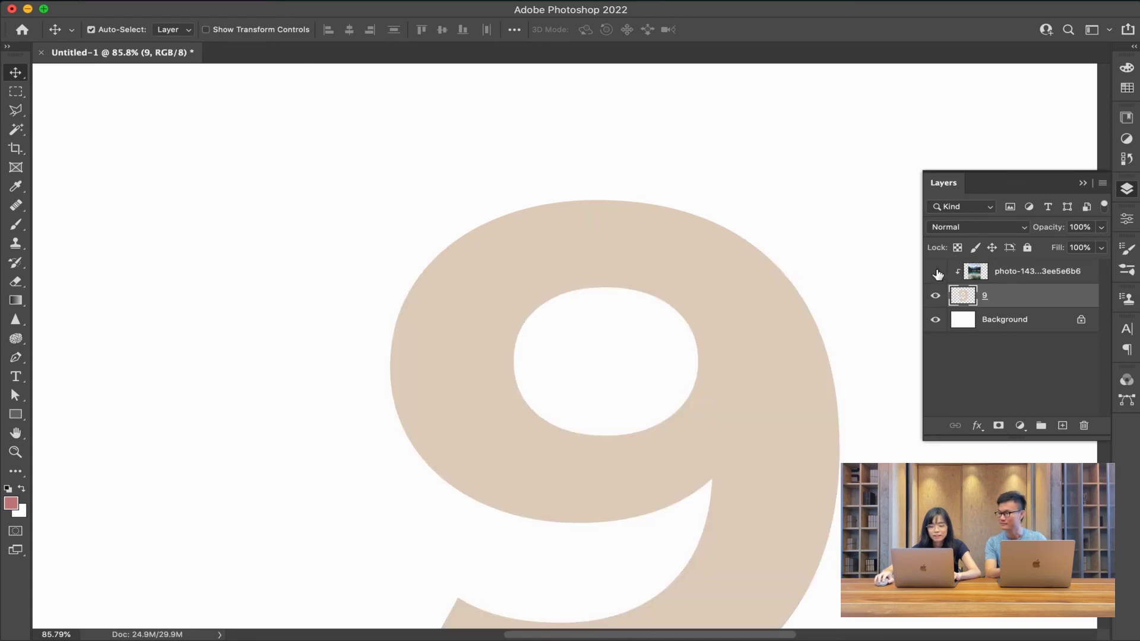
pyautogui.click(937, 272)
pyautogui.click(937, 272)
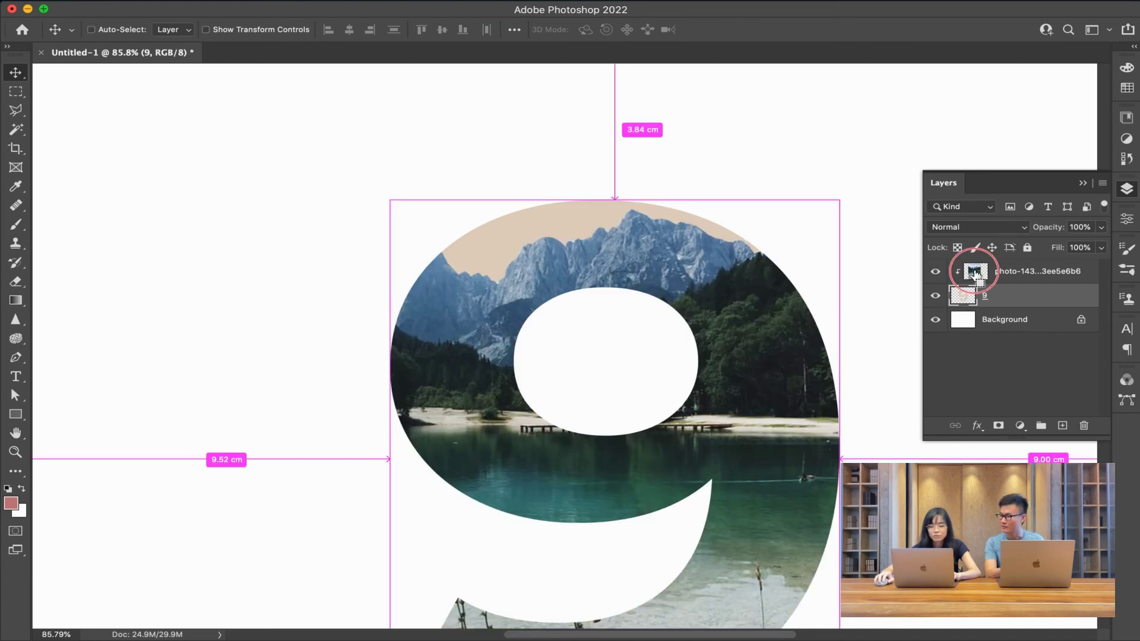
pyautogui.keyDown('ctrl'); pyautogui.click(976, 272); pyautogui.keyUp('ctrl')
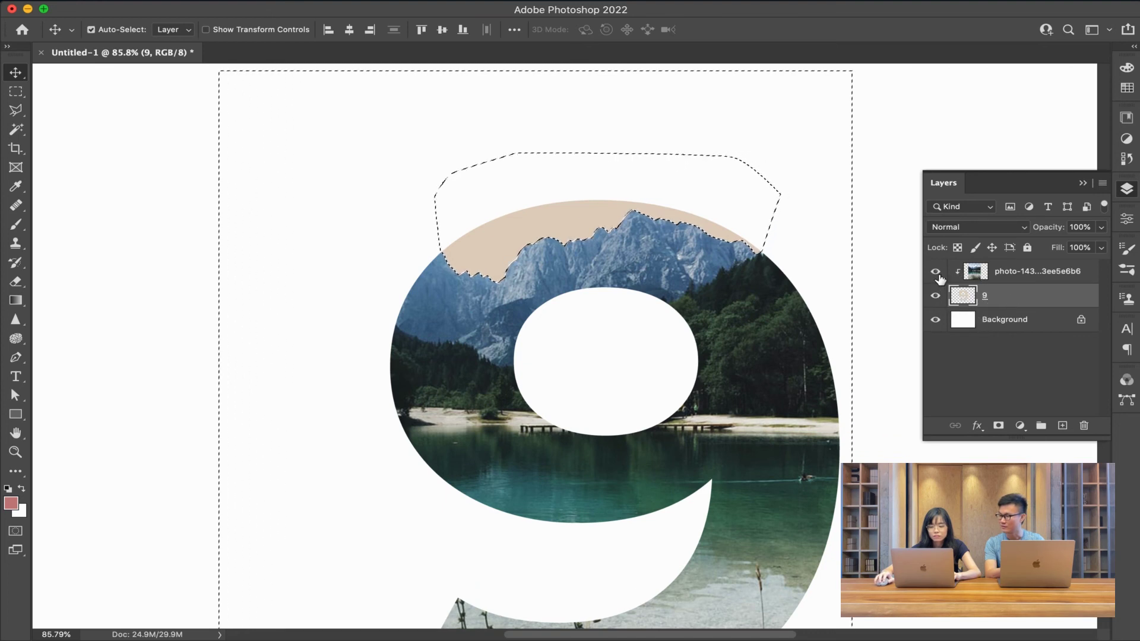
# Step: Erase the beige above the mountains with a 300 px eraser, then deselect
pyautogui.press('e')
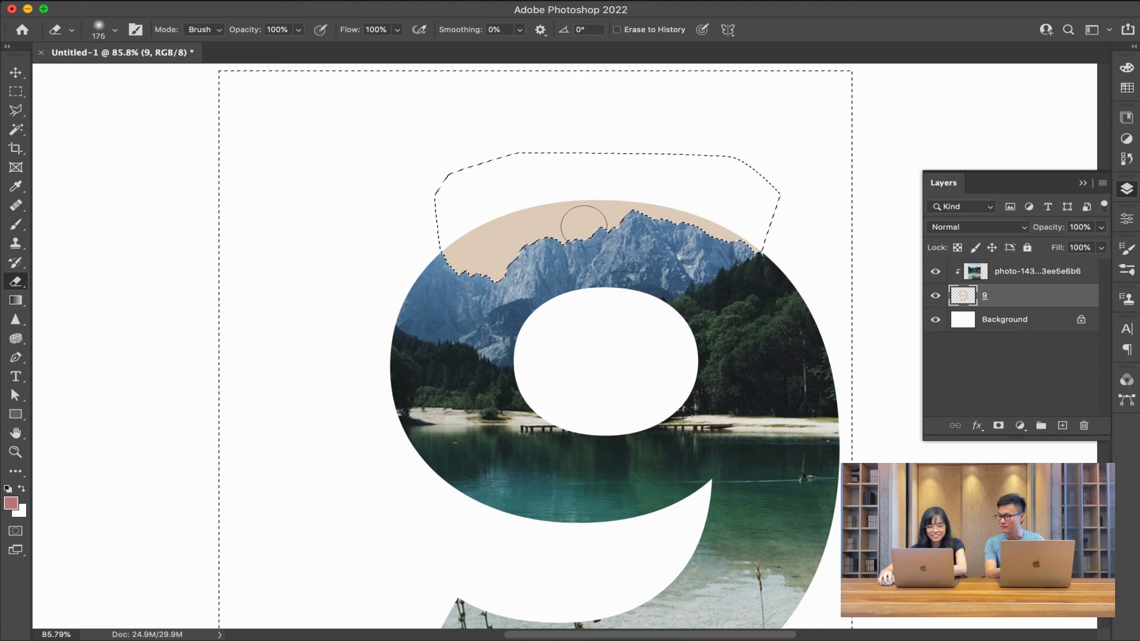
pyautogui.press(']')
pyautogui.press(']')
pyautogui.press(']')
pyautogui.press(']')
pyautogui.press(']')
pyautogui.moveTo(483, 216); pyautogui.dragTo(614, 245)
pyautogui.hotkey('ctrl', 'z')
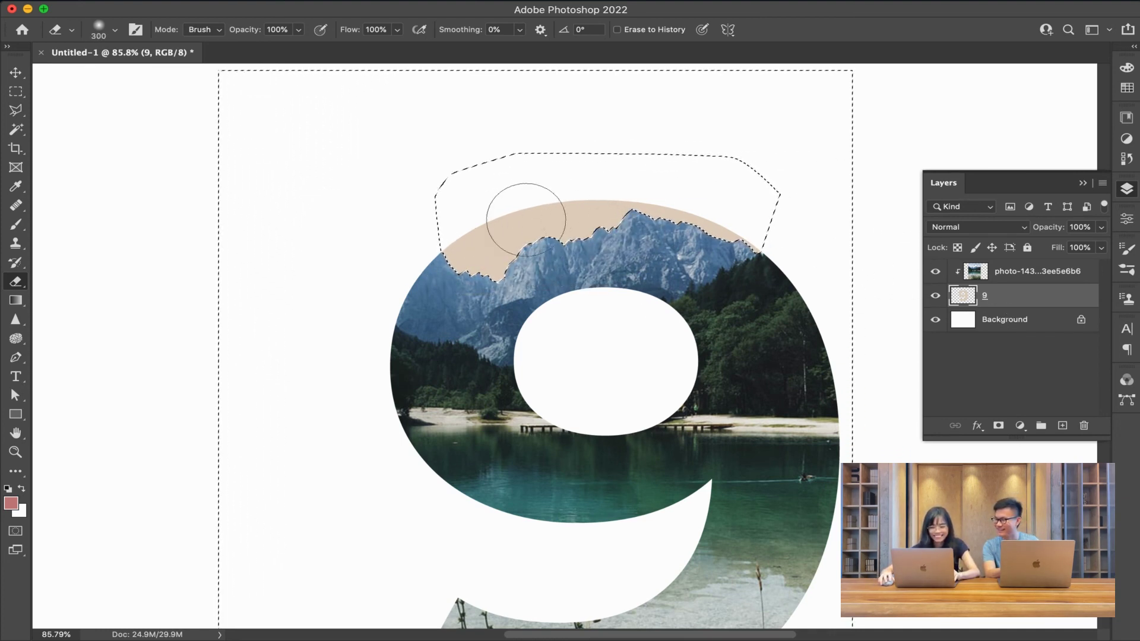
pyautogui.moveTo(522, 217); pyautogui.dragTo(420, 255)
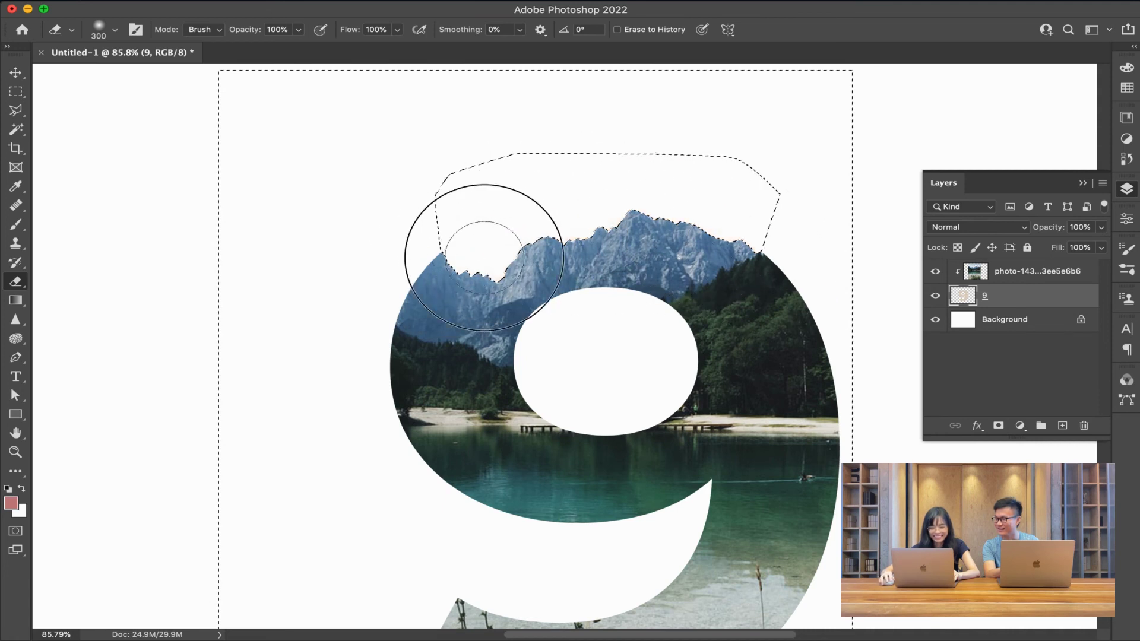
pyautogui.moveTo(483, 224); pyautogui.dragTo(725, 209)
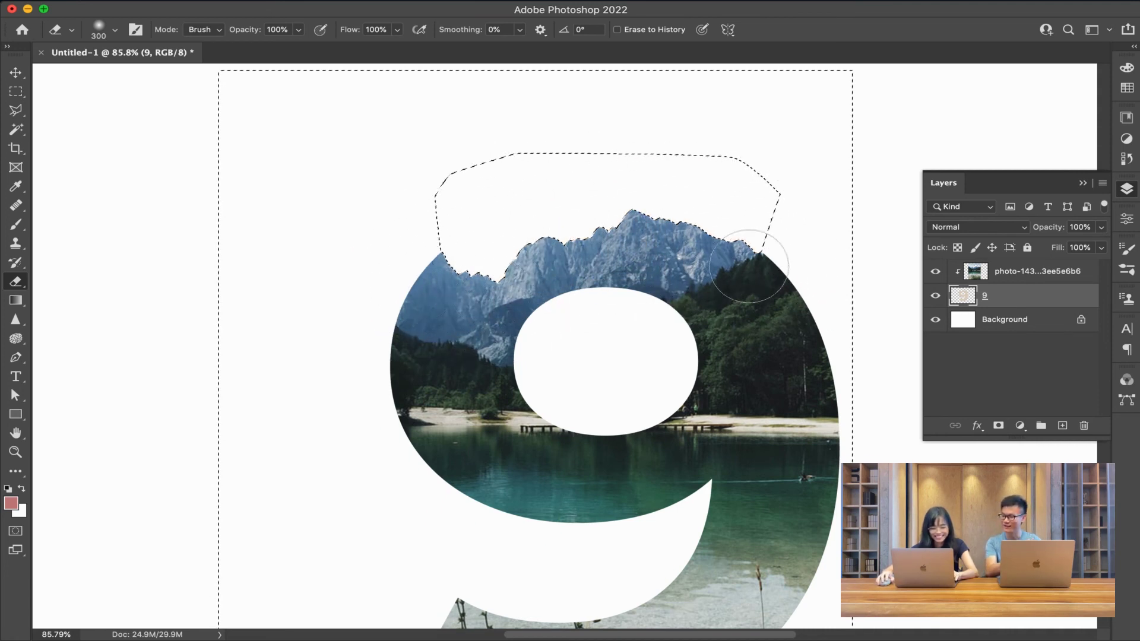
pyautogui.hotkey('ctrl', 'd')
pyautogui.scroll(-1, 653, 350)
pyautogui.scroll(-3, 600, 363)
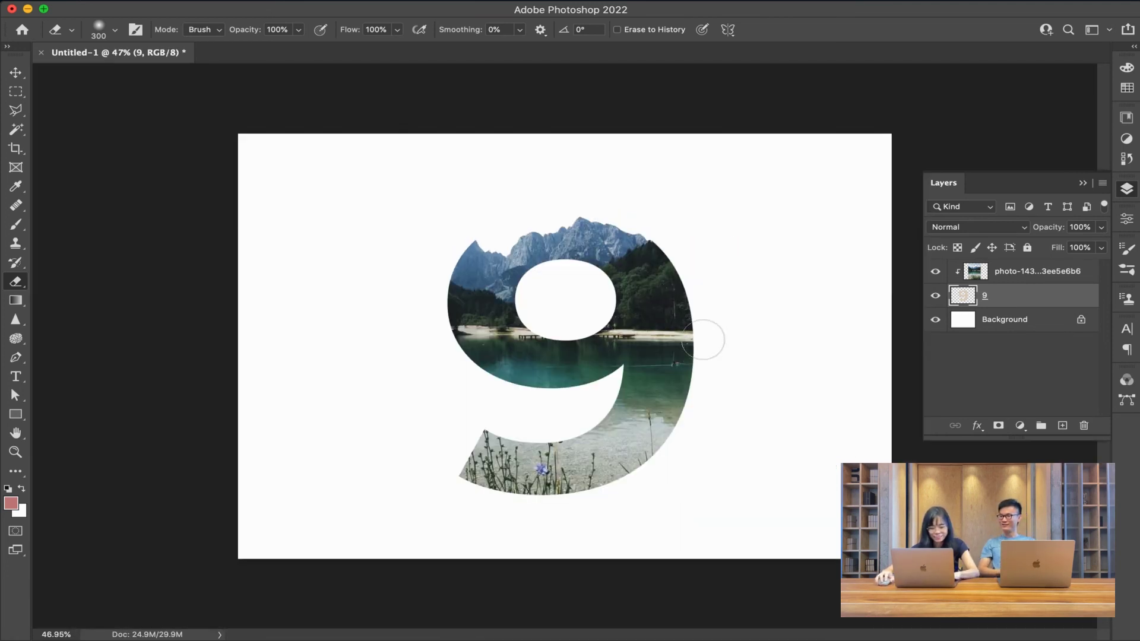
pyautogui.press('v')
pyautogui.scroll(1, 624, 338)
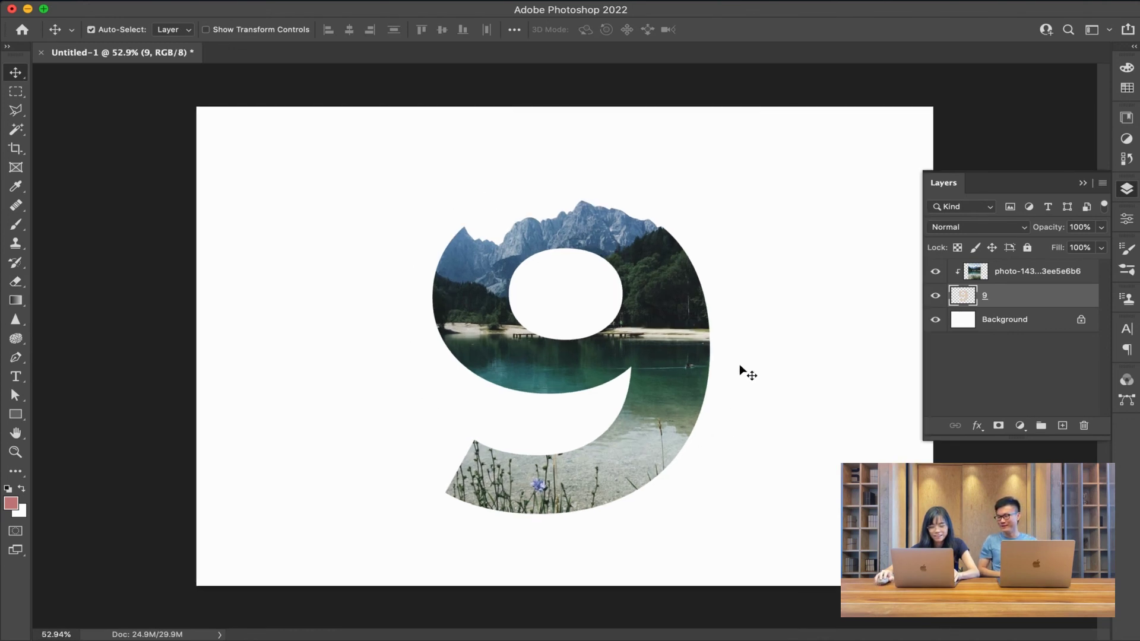